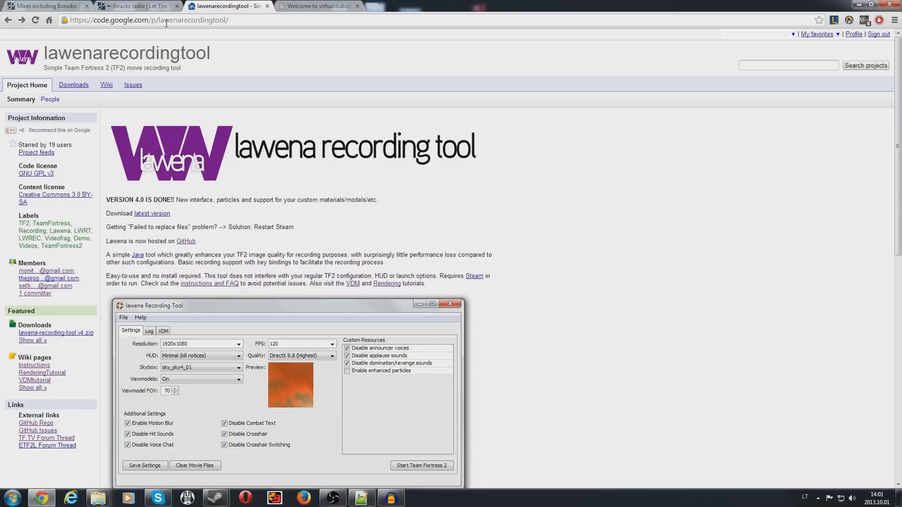
View the Lawena project's available downloads and return to the project home page
left_click(65, 89)
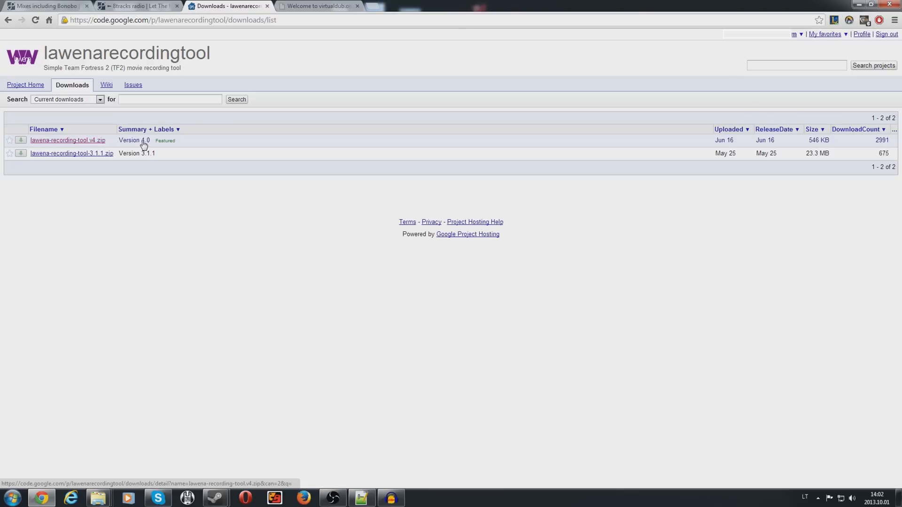
left_click(3, 21)
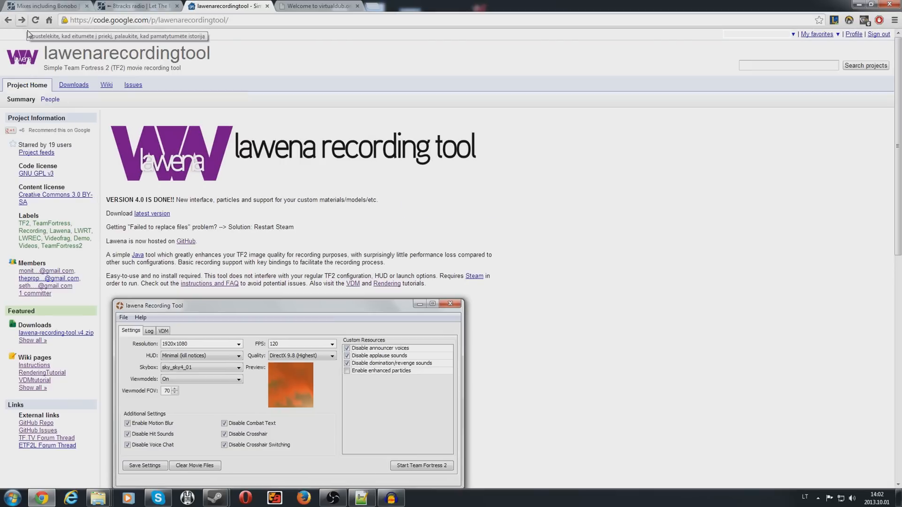
Launch the lawena application from the lawena-recording-tool.v4 folder and move its window clear of the file list
mouse_move(99, 502)
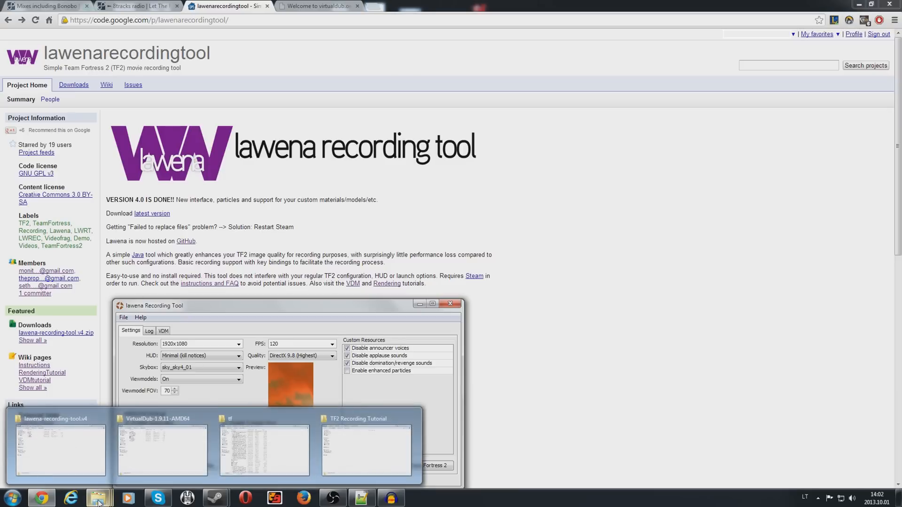
left_click(61, 444)
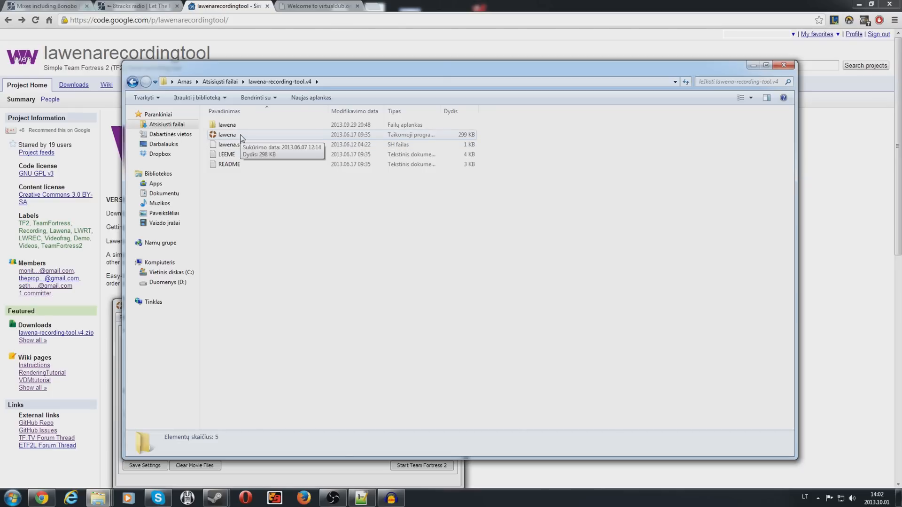
double_click(228, 135)
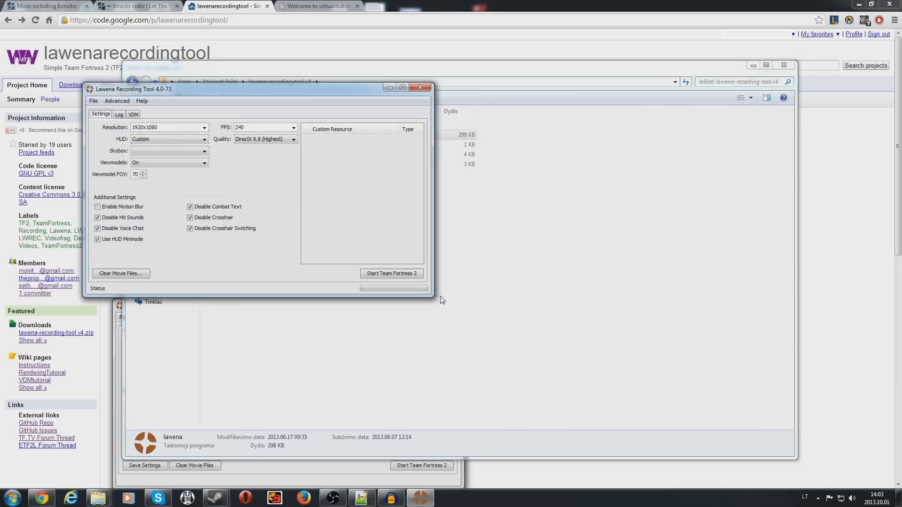
left_click_drag(274, 93, 653, 93)
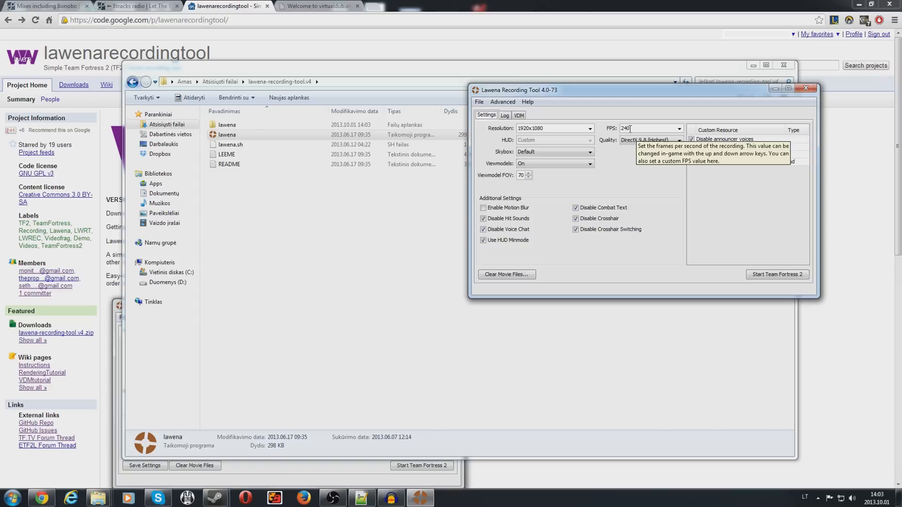
Disable the yahud custom resource, set the HUD to Minimal (kill notices) and keep quality at DirectX 9.8 (Highest)
left_click(679, 129)
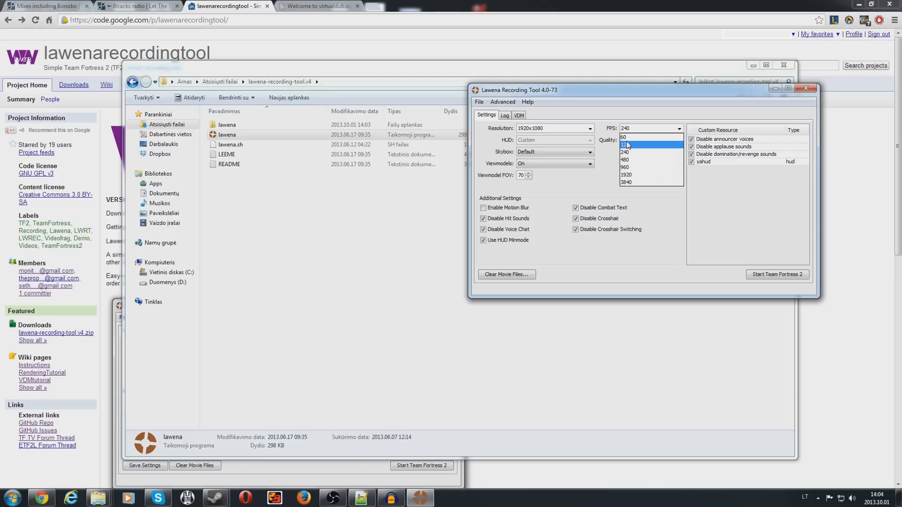
left_click(608, 94)
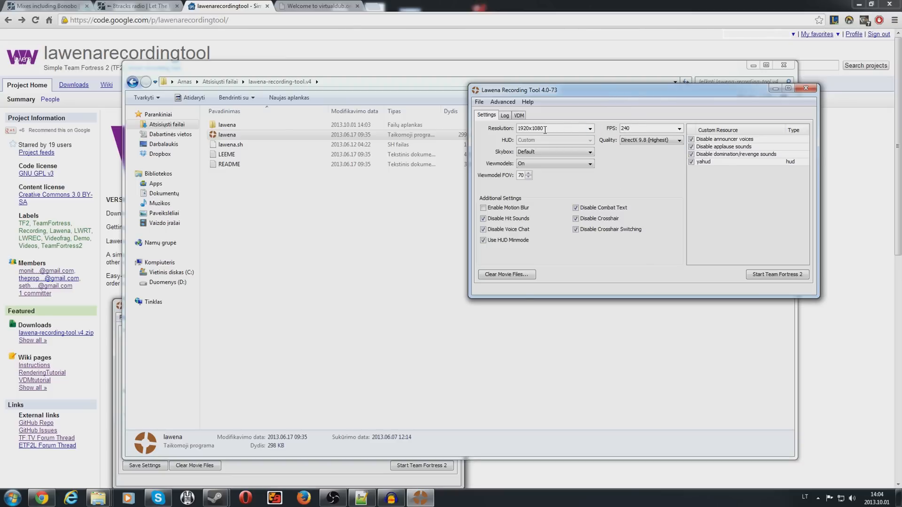
left_click(691, 163)
left_click(559, 140)
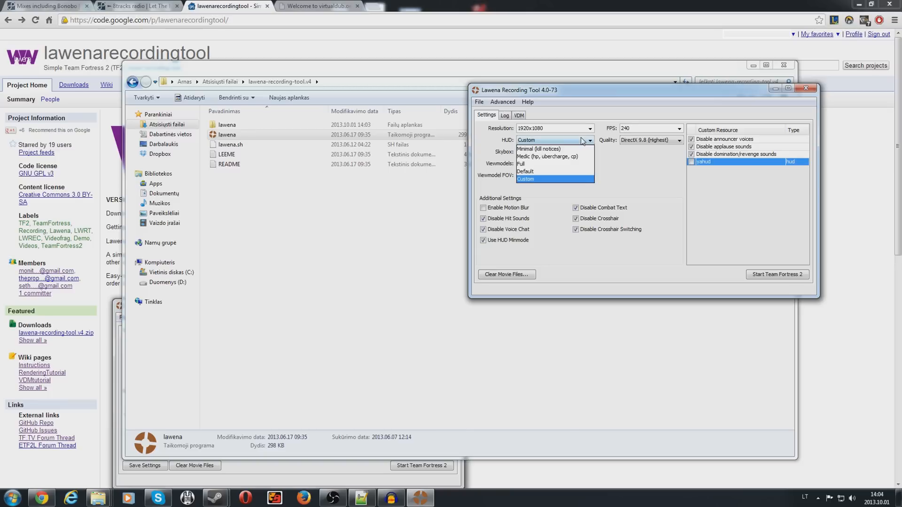
left_click(539, 149)
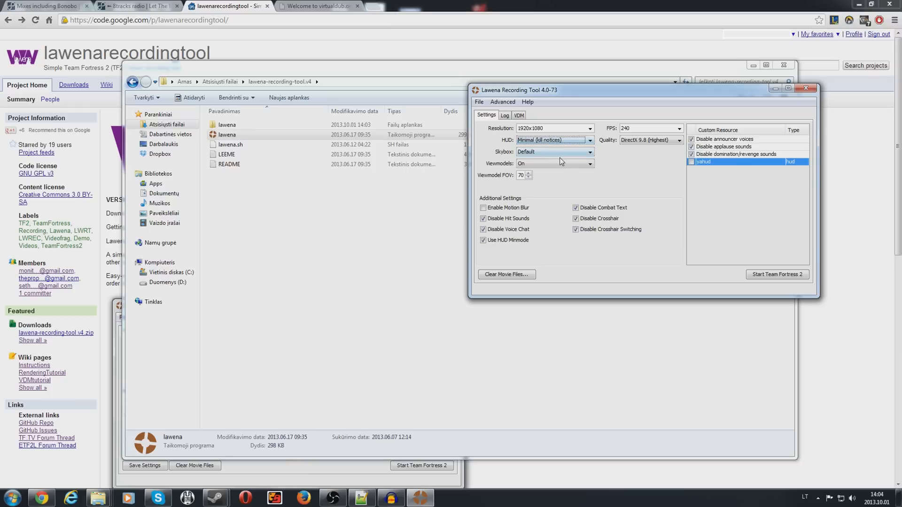
left_click(635, 141)
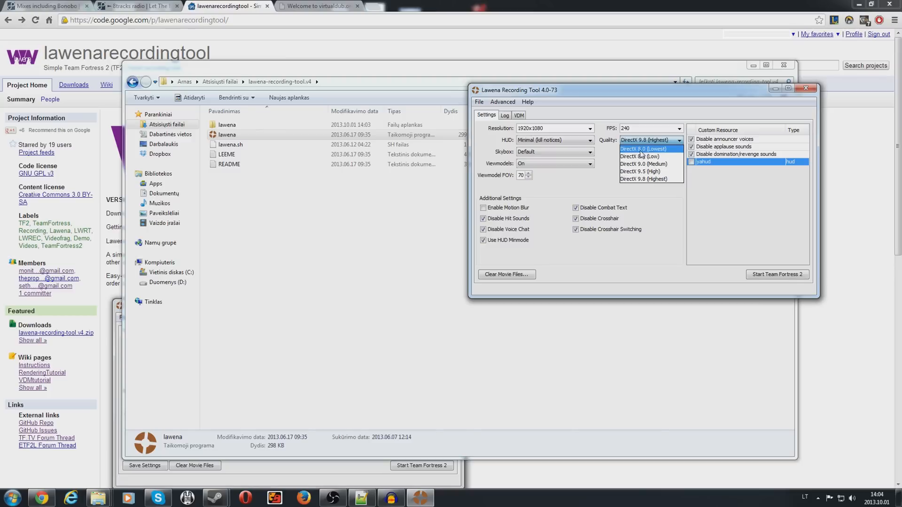
left_click(650, 180)
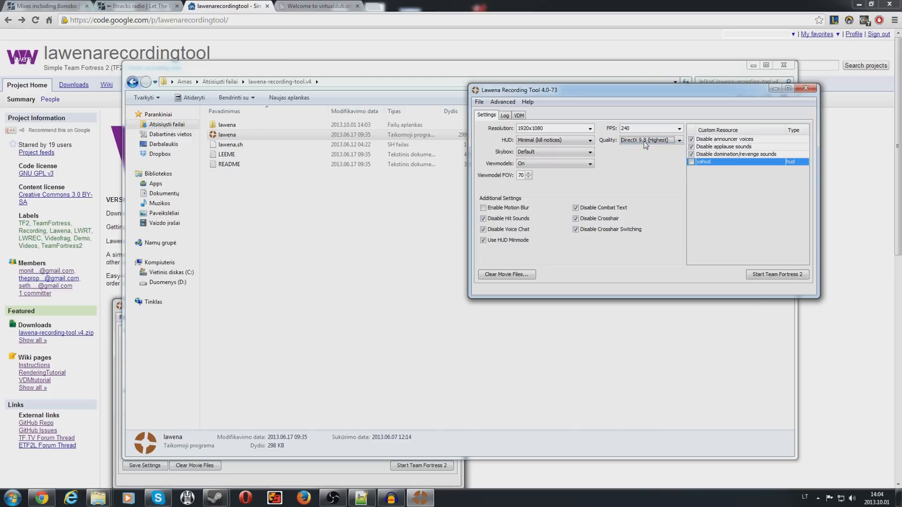
Review the available skyboxes and the Log and VDM pages, then return to the settings
left_click(552, 151)
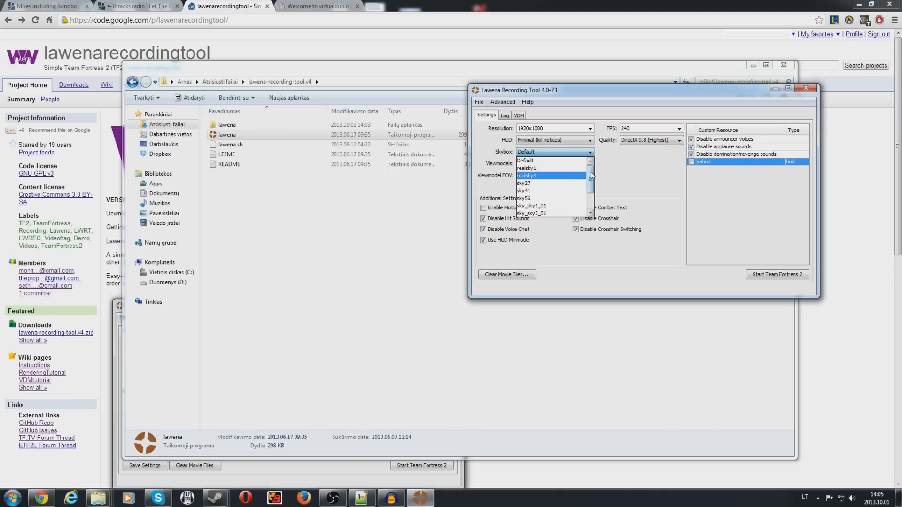
left_click(633, 164)
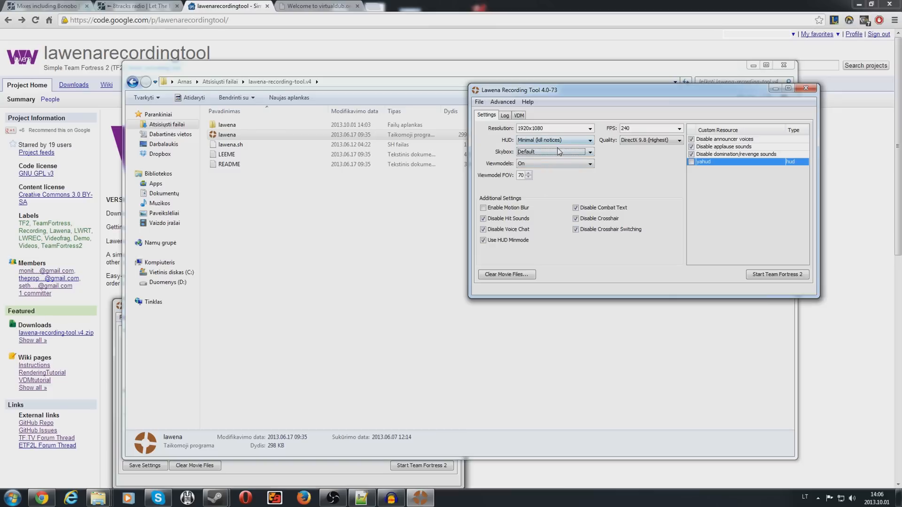
left_click(505, 116)
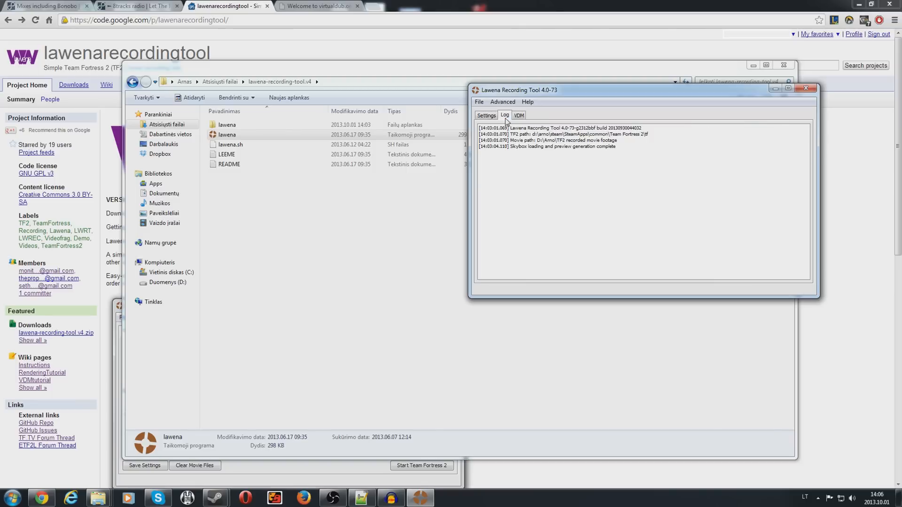
left_click(519, 116)
left_click(488, 116)
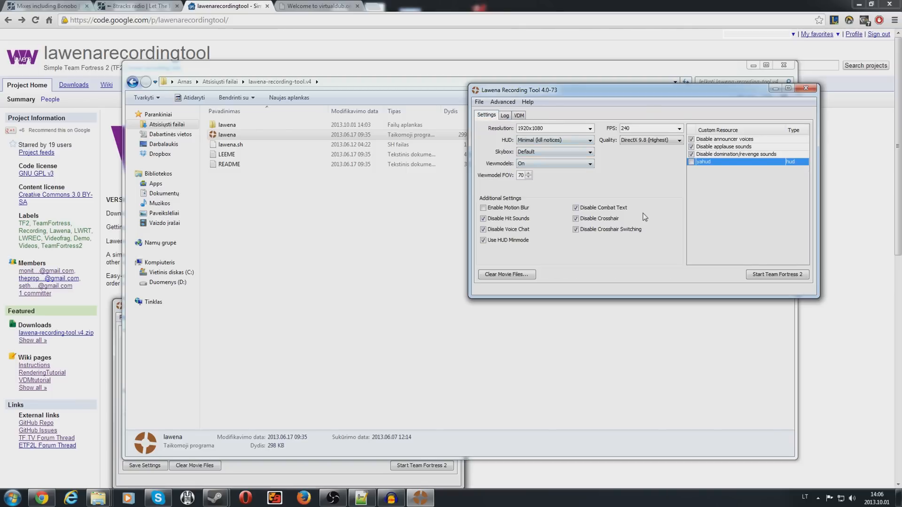
Start Team Fortress 2 from Lawena and play the demo 20130923_1824_cp_process_final_RED_roksa through the console
left_click(762, 275)
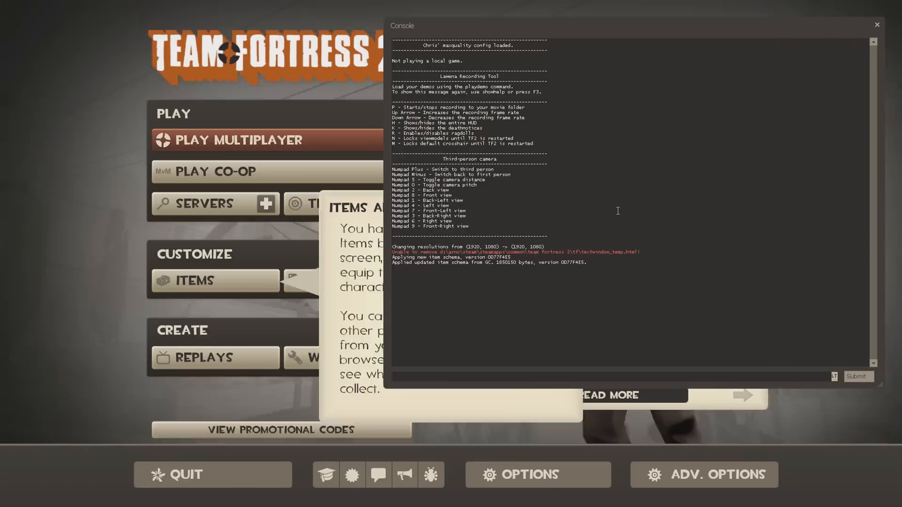
type("playdemo")
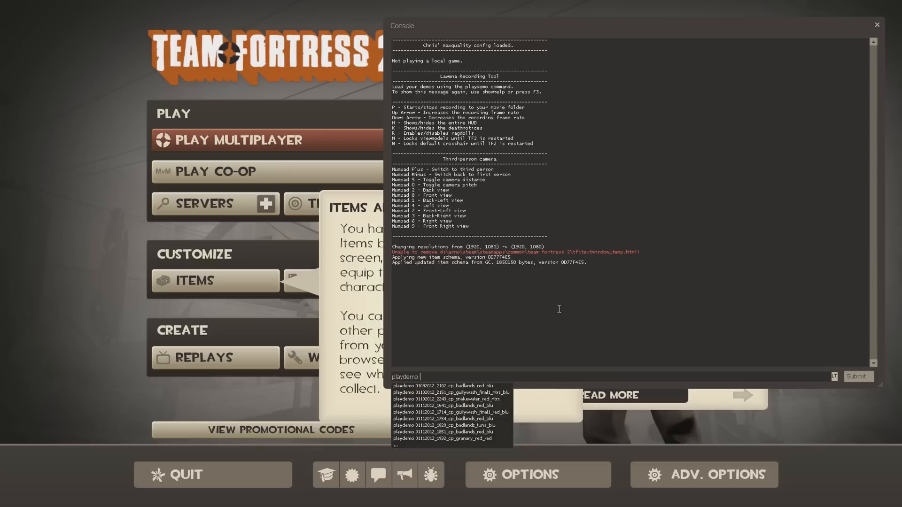
type("20130923_1824_cp_process_final_RED_roksa")
key("Return")
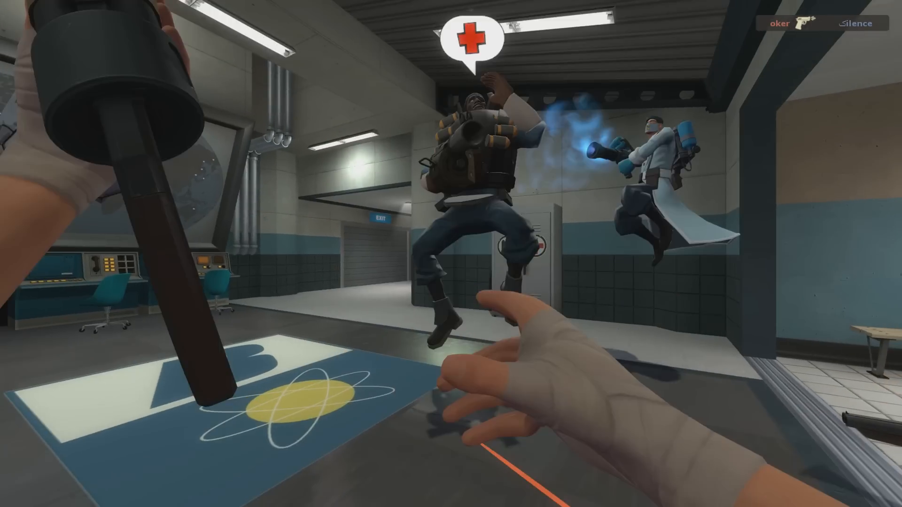
Show the Demo Playback controls and pause the running demo
key("shift+F2")
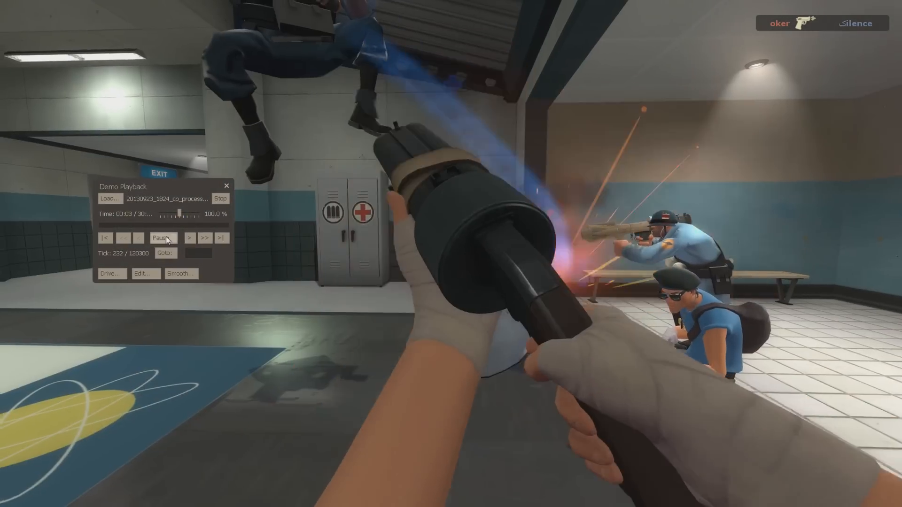
left_click(165, 237)
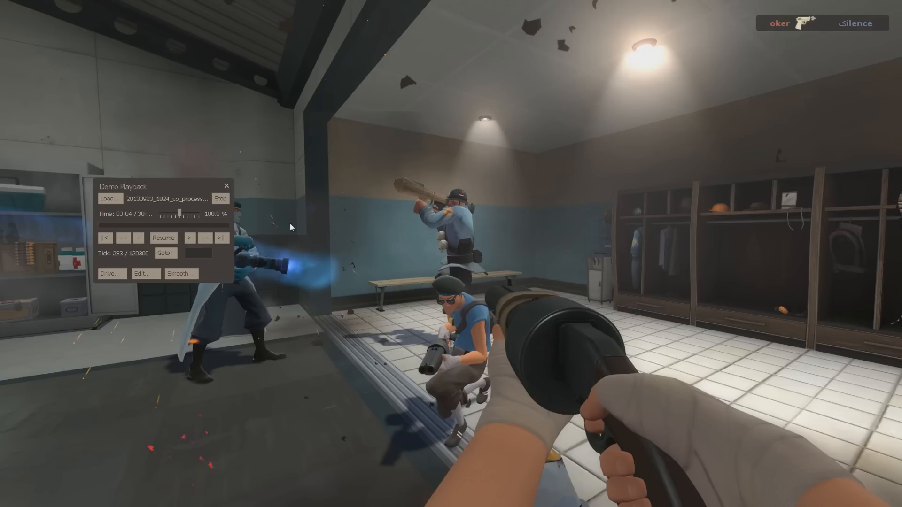
Switch to KillStreaks.txt in Notepad++, declining to keep the missing files or reload lawena.0.0.log
key("alt+Tab")
key("alt+Tab")
key("alt+Tab")
key("alt+Tab")
key("alt+Tab")
key("alt+Tab")
key("alt+Tab")
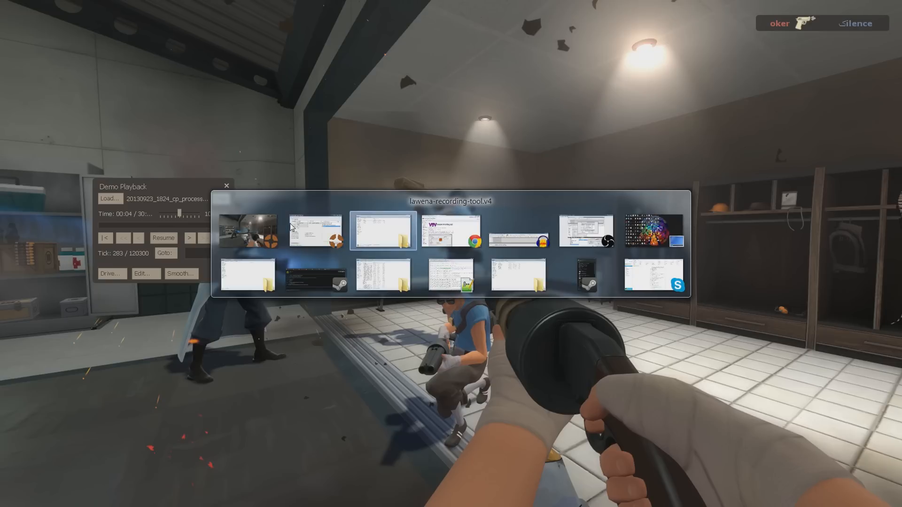
key("alt+Tab")
key("alt+Tab")
key("alt+Tab")
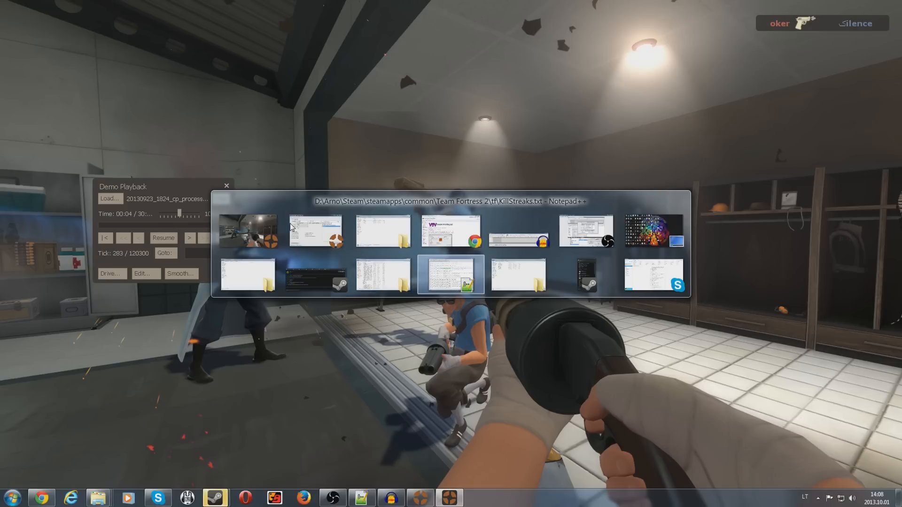
left_click(535, 284)
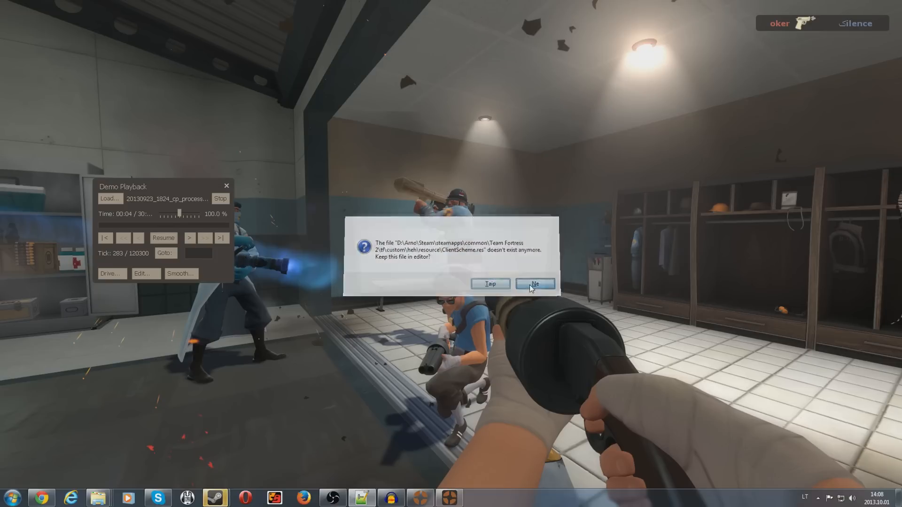
left_click(534, 284)
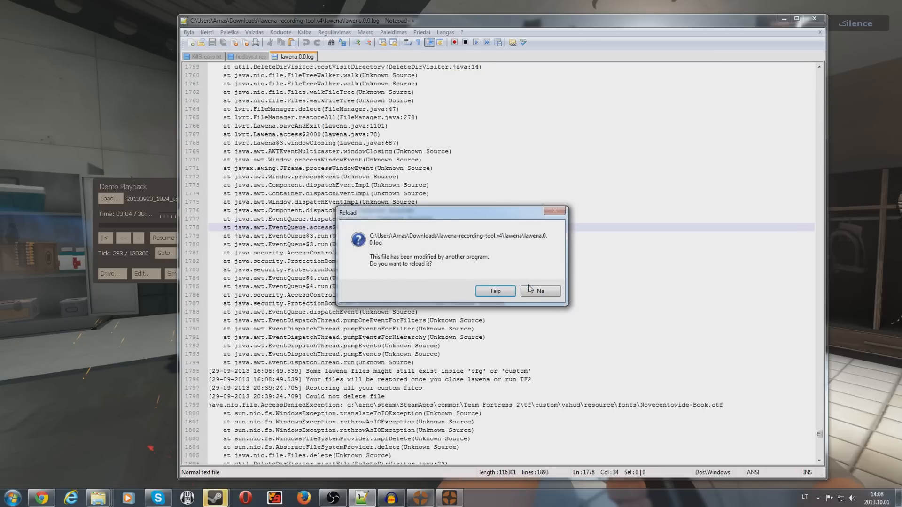
left_click(532, 290)
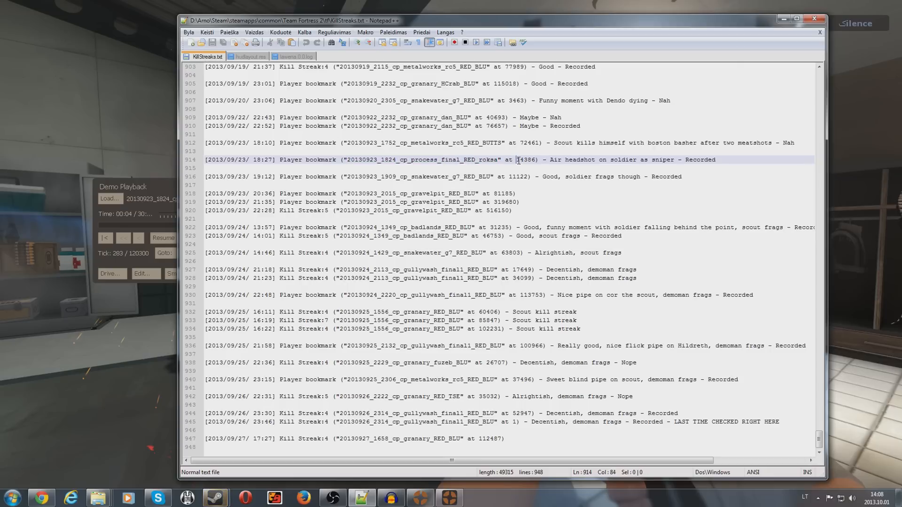
Copy tick 14386 from the process_final bookmark into the Demo Playback go-to value and replace one digit with 3
double_click(526, 160)
key("ctrl+c")
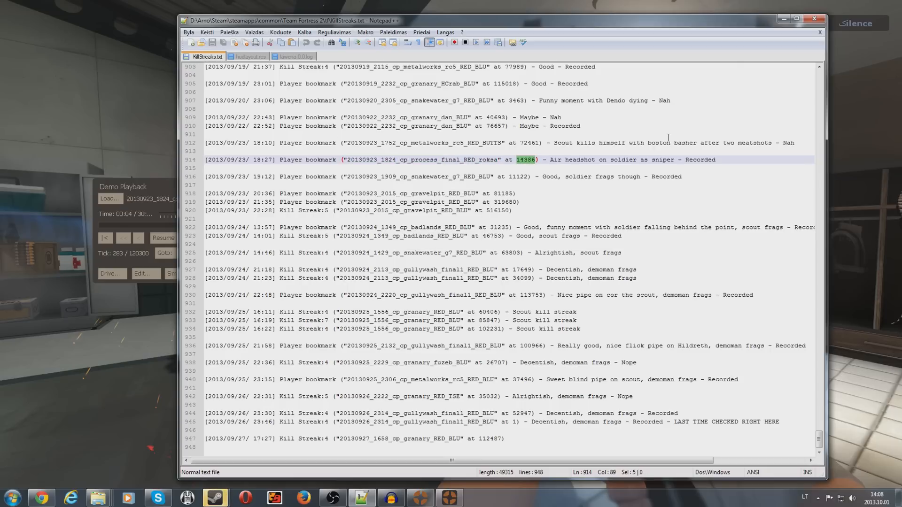
left_click(783, 19)
left_click(202, 250)
key("ctrl+v")
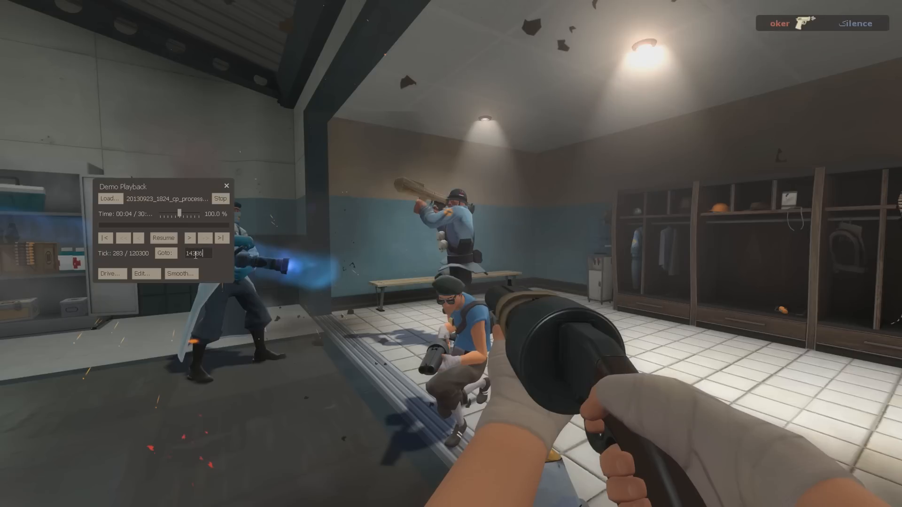
key("BackSpace")
type("3")
Switch to Chrome and open VirtualDub's SourceForge download page from the virtualdub.org site
key("alt+Tab")
key("alt+Tab")
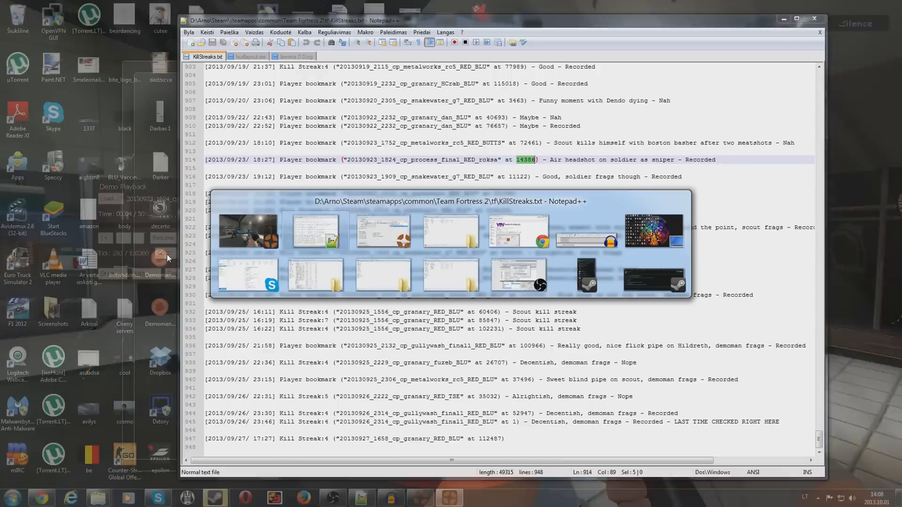
key("alt+Tab")
key("alt+Tab")
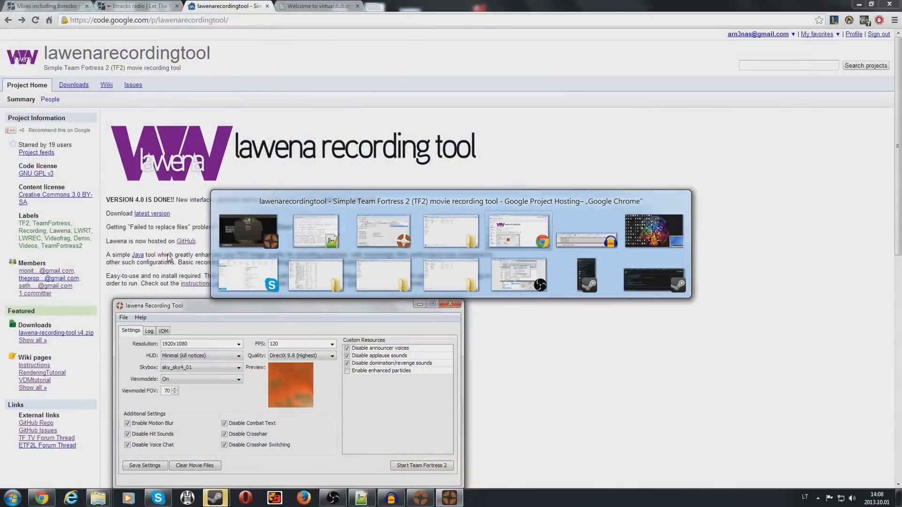
left_click(316, 6)
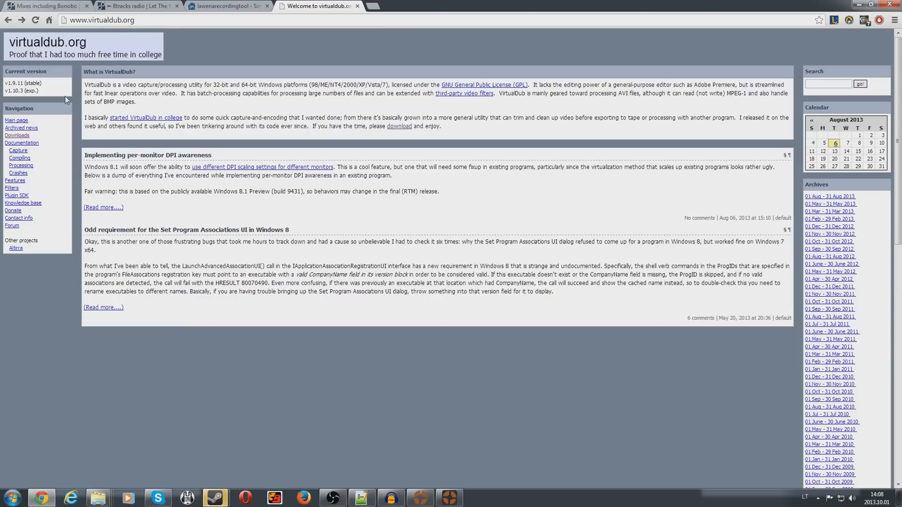
left_click(16, 136)
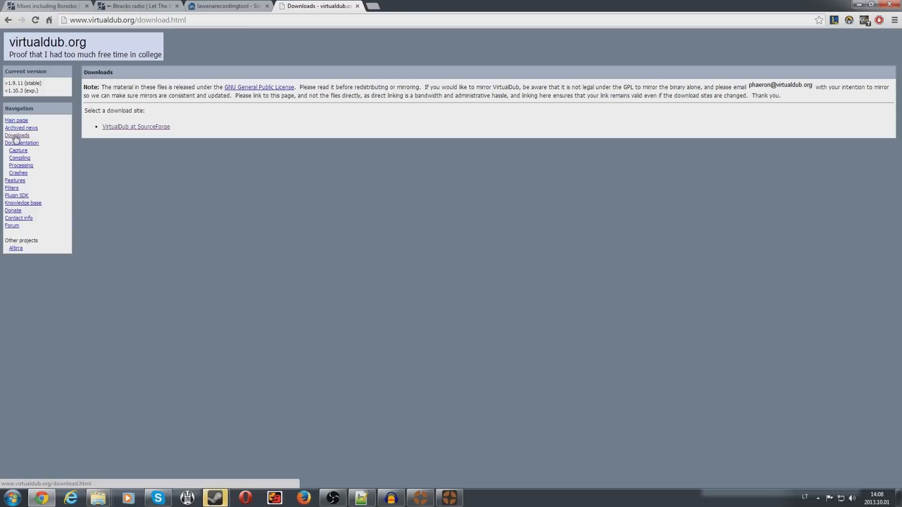
left_click(140, 127)
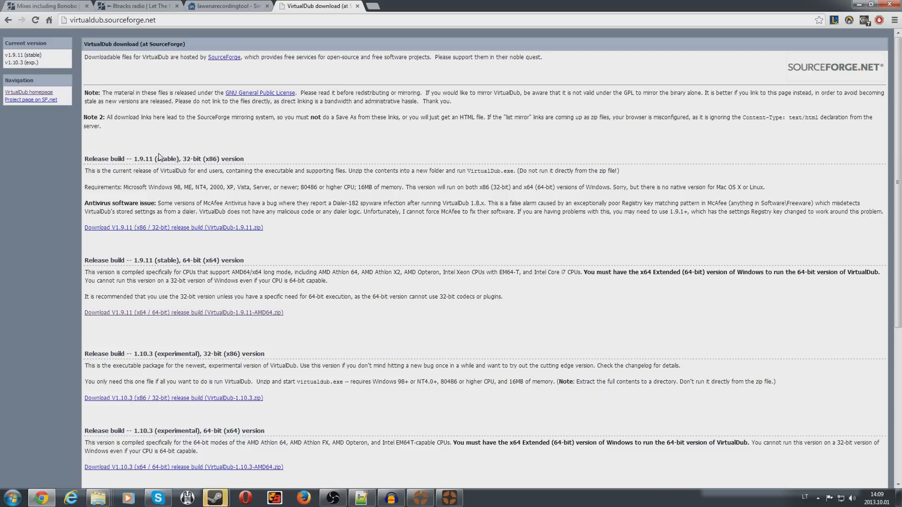
Compare the stable and experimental VirtualDub release builds offered for 32-bit and 64-bit systems
left_click_drag(183, 160, 201, 159)
left_click_drag(181, 261, 196, 262)
left_click(335, 202)
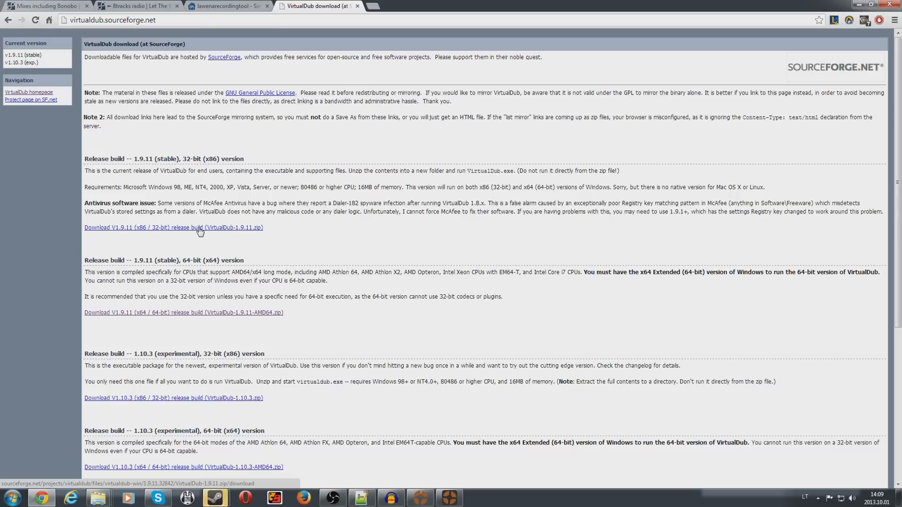
scroll(199, 234, "down", 1)
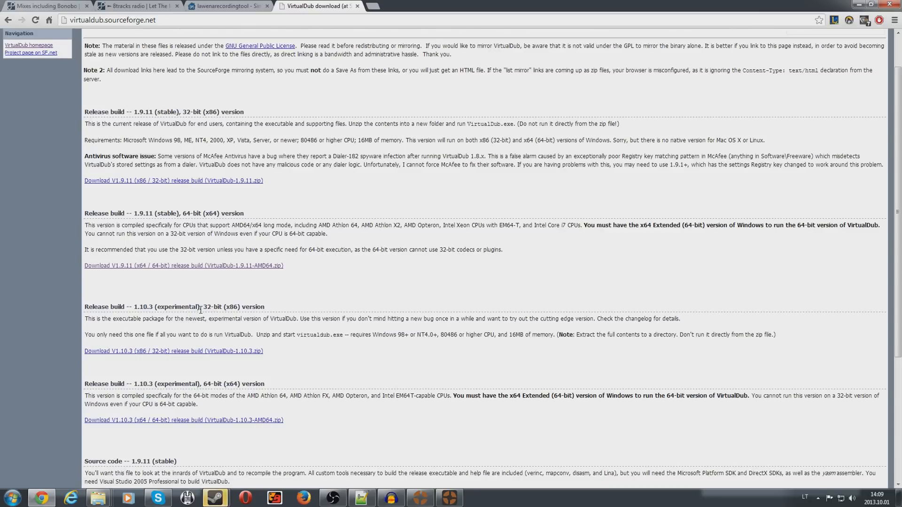
Review the remaining builds on the VirtualDub download page and bring up the VirtualDub-1.9.11-AMD64 folder in Explorer
scroll(201, 311, "down", 3)
scroll(201, 313, "down", 1)
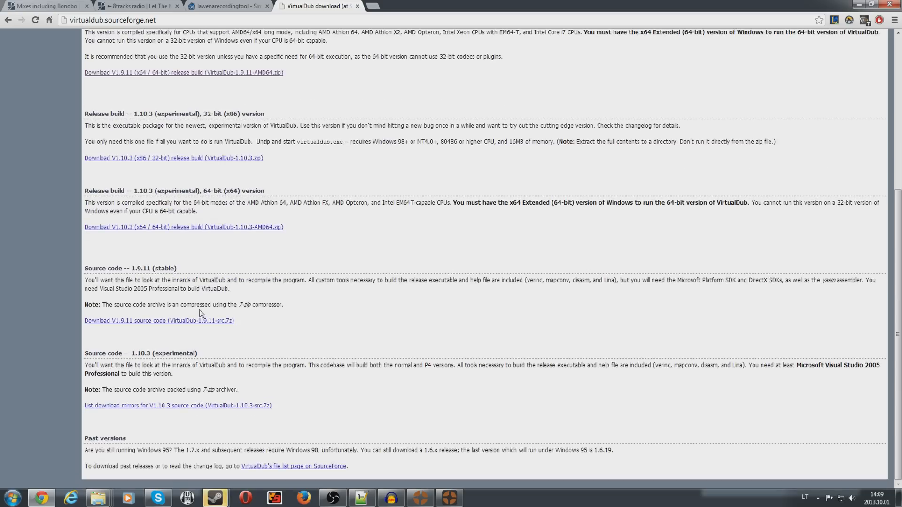
scroll(249, 270, "up", 5)
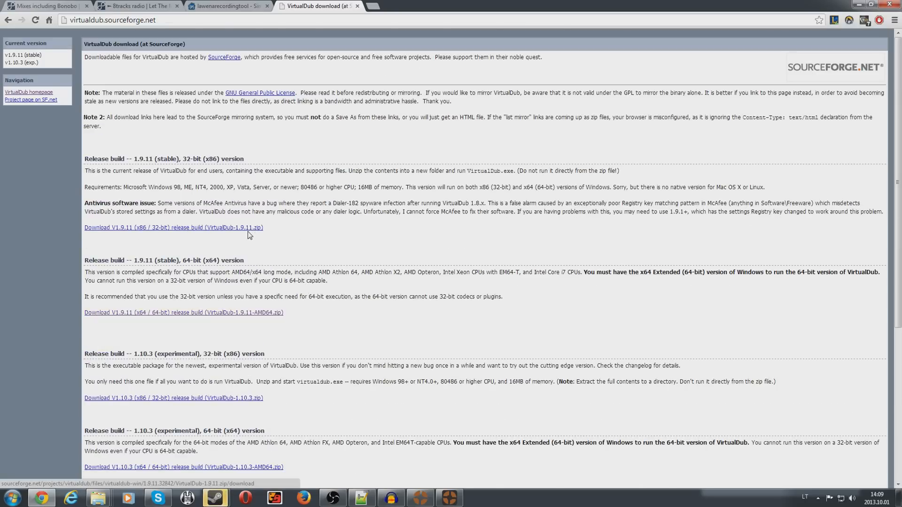
left_click(98, 498)
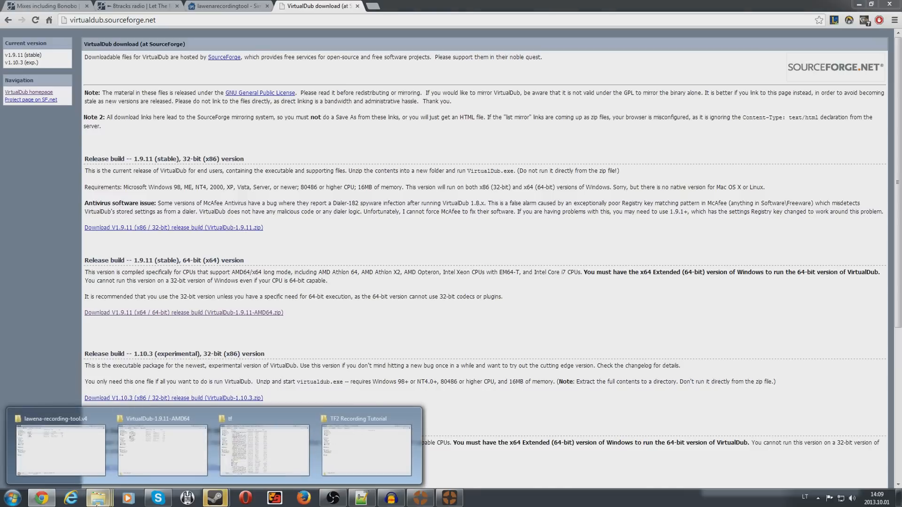
left_click(161, 444)
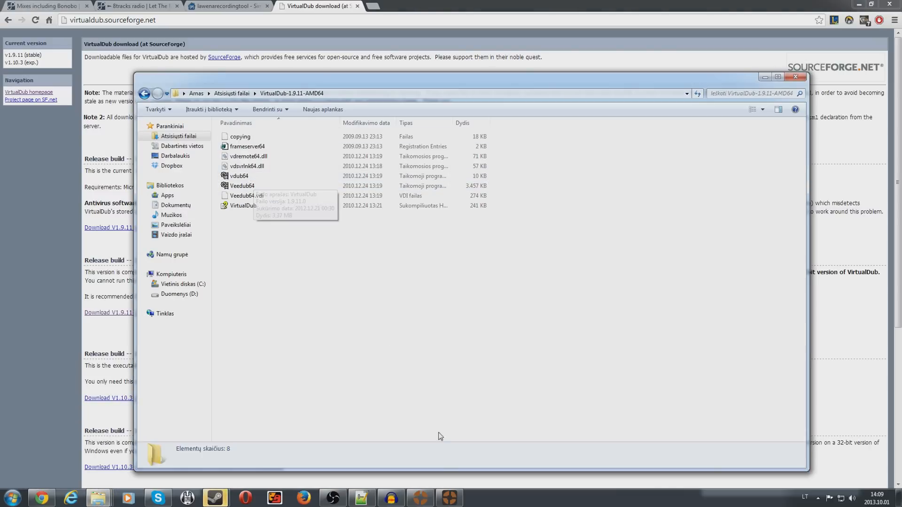
Switch to Team Fortress 2, resume the paused demo and hide the Demo Playback window
mouse_move(445, 502)
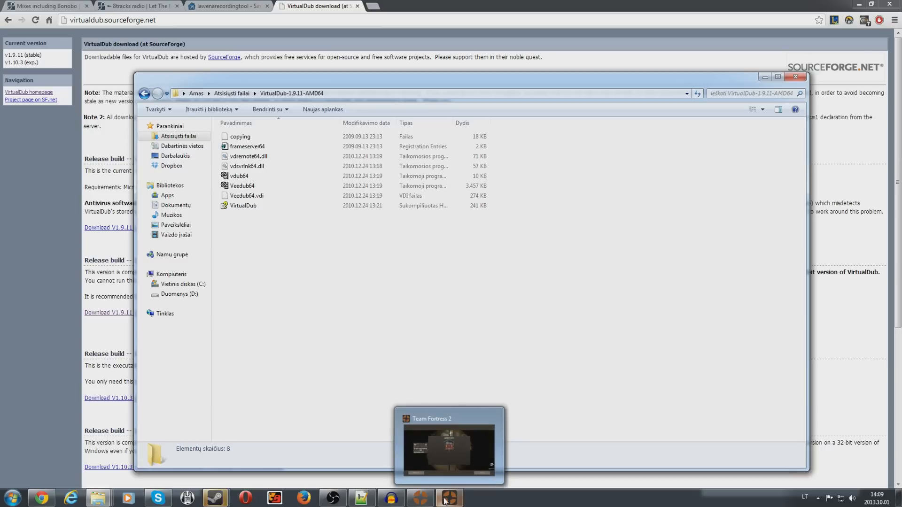
left_click(445, 501)
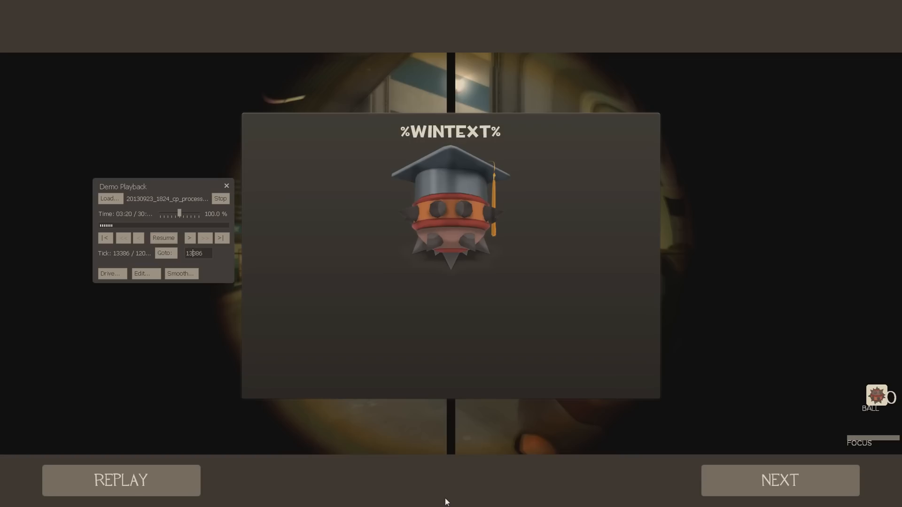
left_click(161, 238)
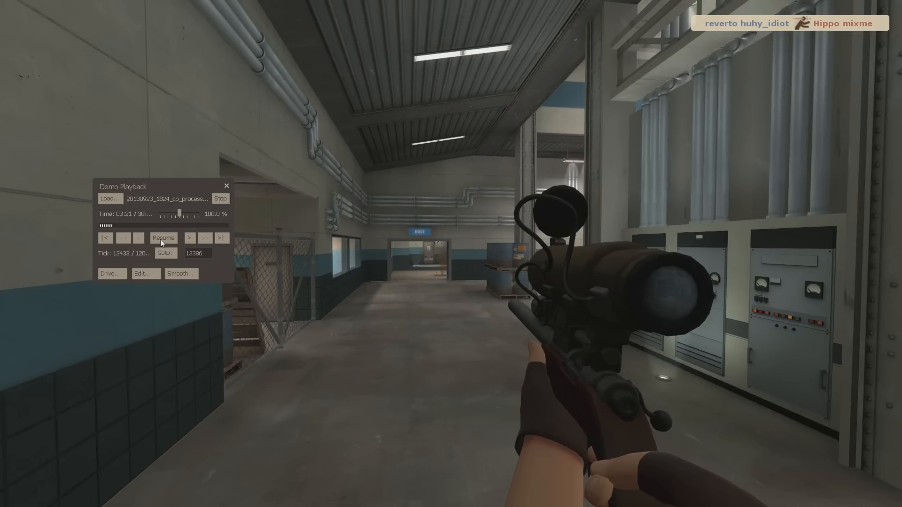
key("shift+F2")
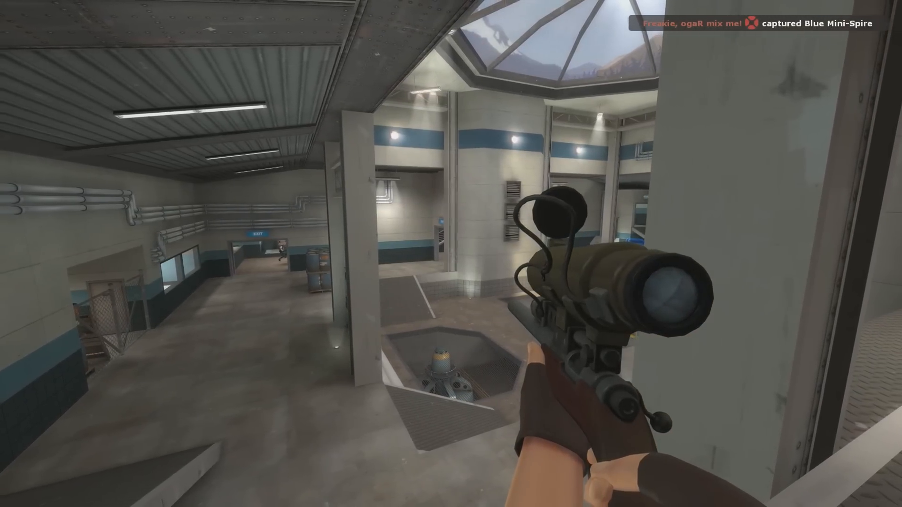
Lower the Team Fortress 2 volume to 41 in the Windows volume mixer and close the mixer
key("alt+Tab")
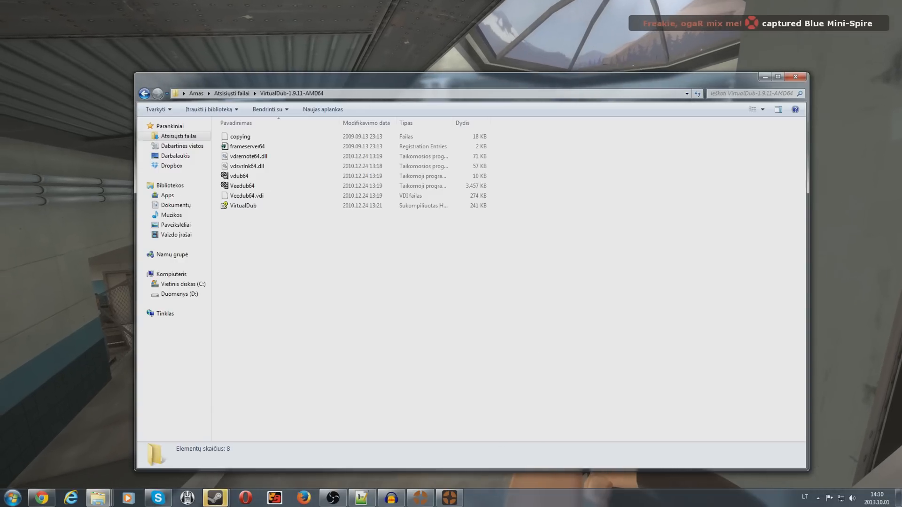
left_click(853, 498)
left_click(851, 476)
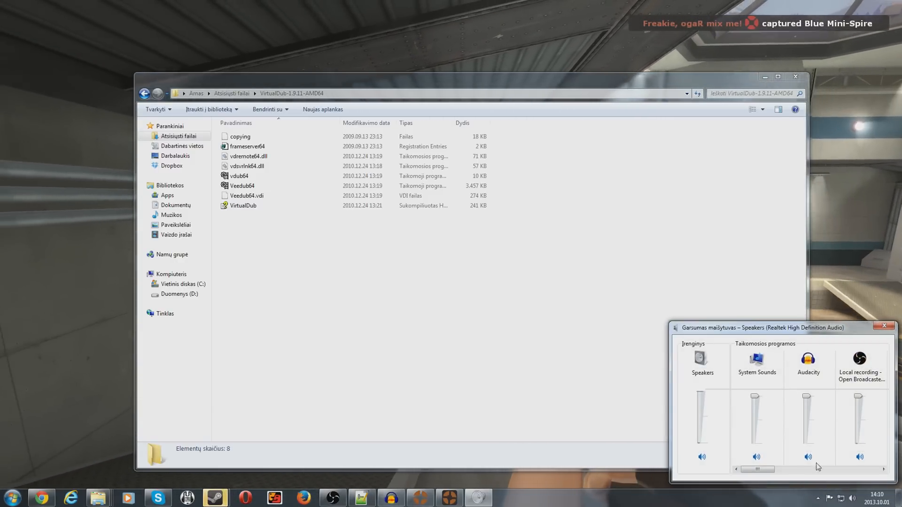
left_click_drag(758, 469, 872, 469)
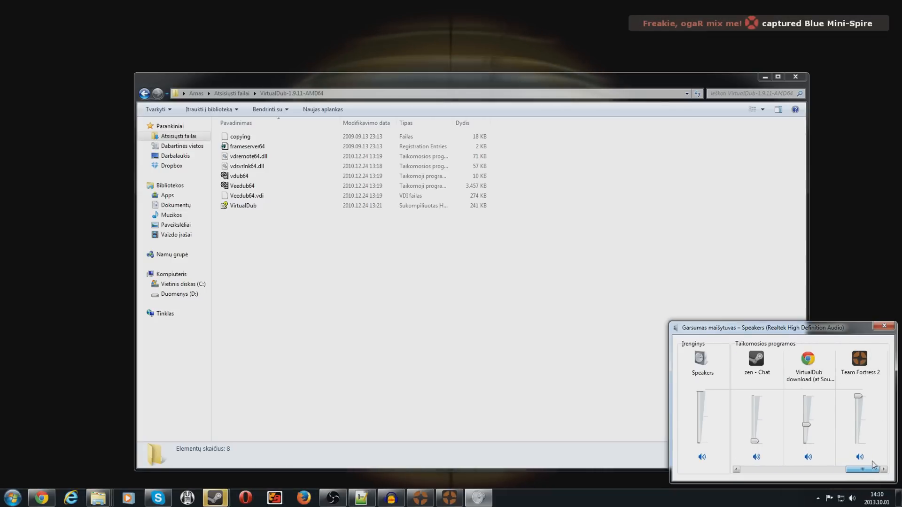
left_click_drag(859, 397, 858, 427)
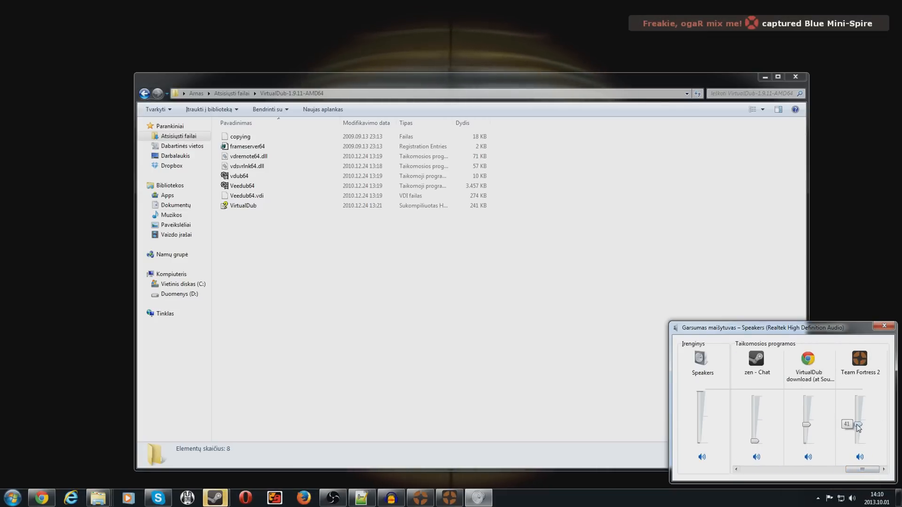
left_click(884, 326)
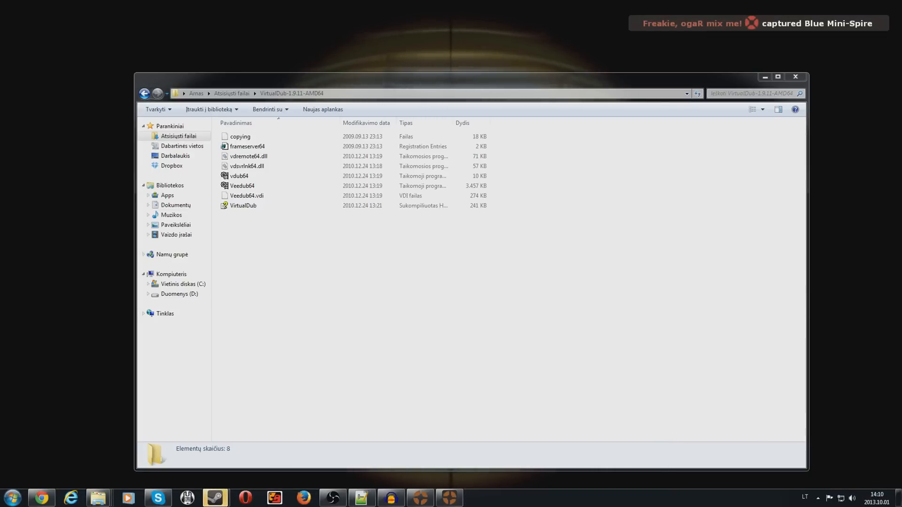
Return to Chrome, check the pending Steam chat message and minimize the chat window
left_click(40, 500)
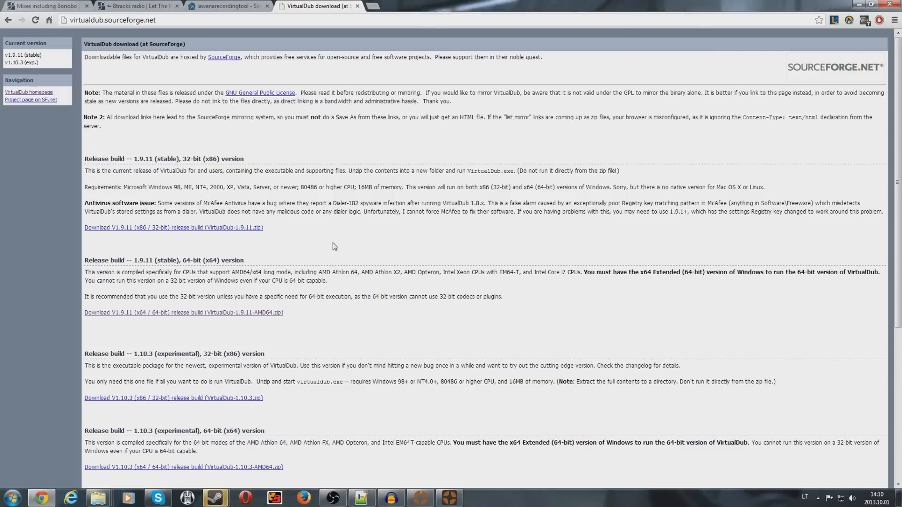
mouse_move(215, 498)
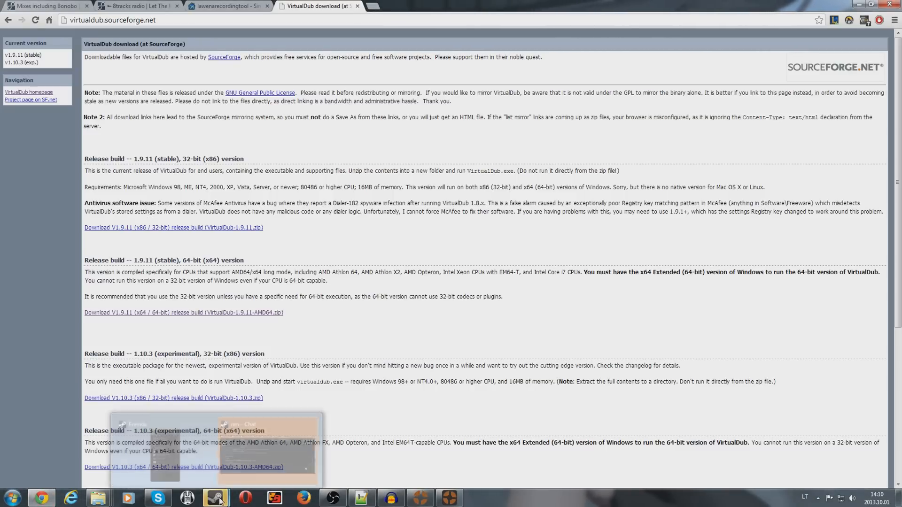
left_click(247, 442)
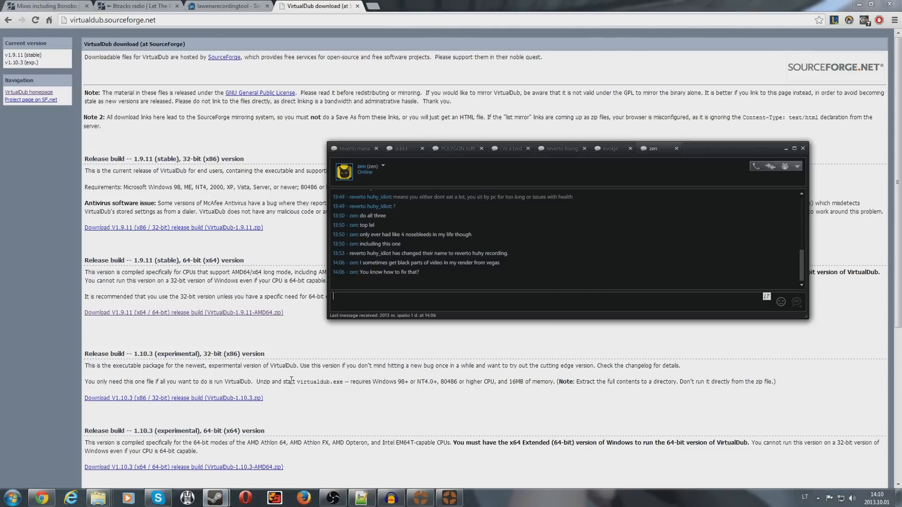
left_click(786, 149)
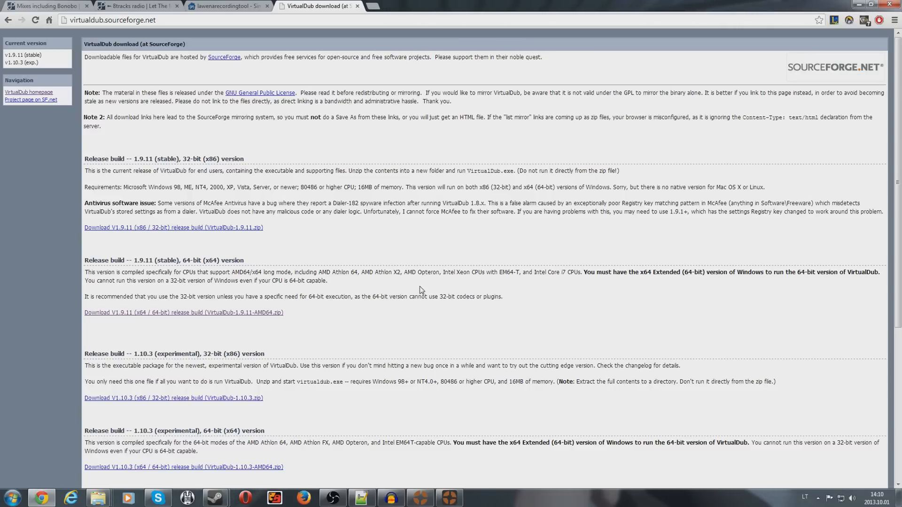
Launch Veedub64 from the VirtualDub-1.9.11-AMD64 folder
mouse_move(445, 501)
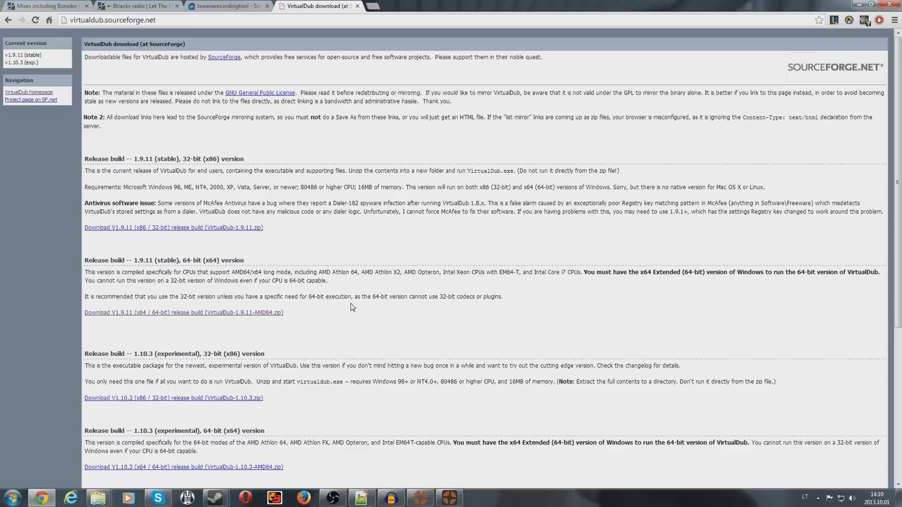
mouse_move(97, 499)
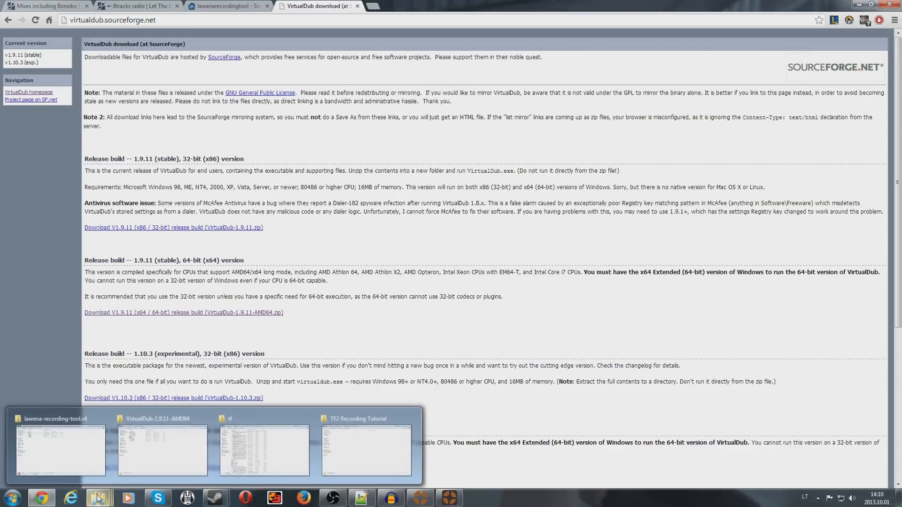
left_click(169, 449)
double_click(244, 187)
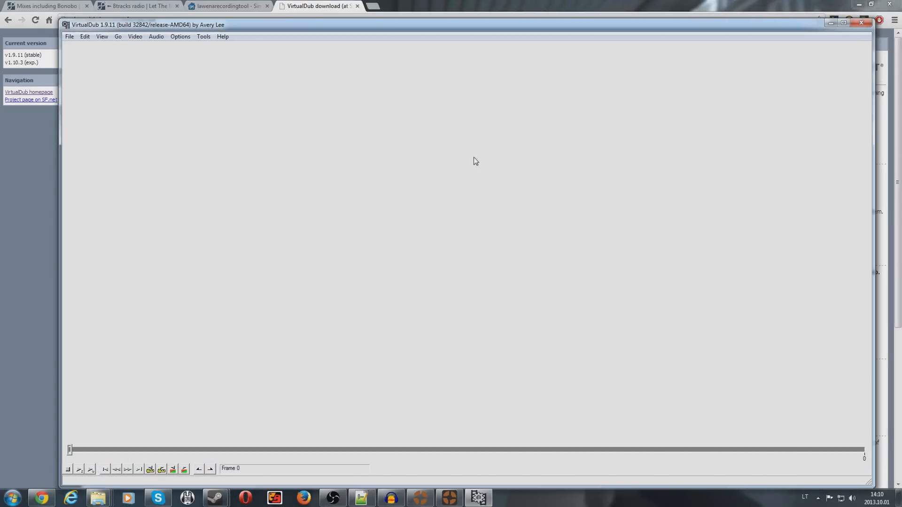
Examine the recorded frame files in the TF2 recorded movie footage folder through VirtualDub's Open video file dialog, without loading any
left_click(69, 37)
left_click(72, 49)
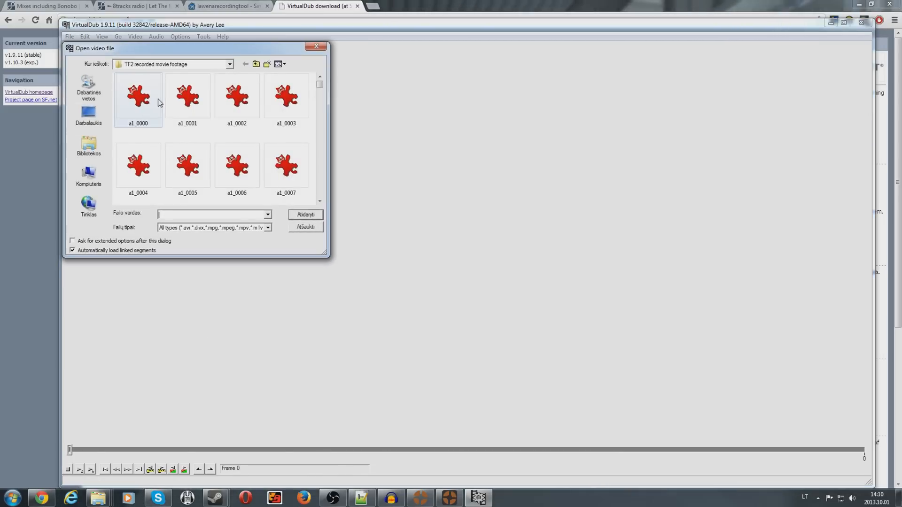
left_click(317, 46)
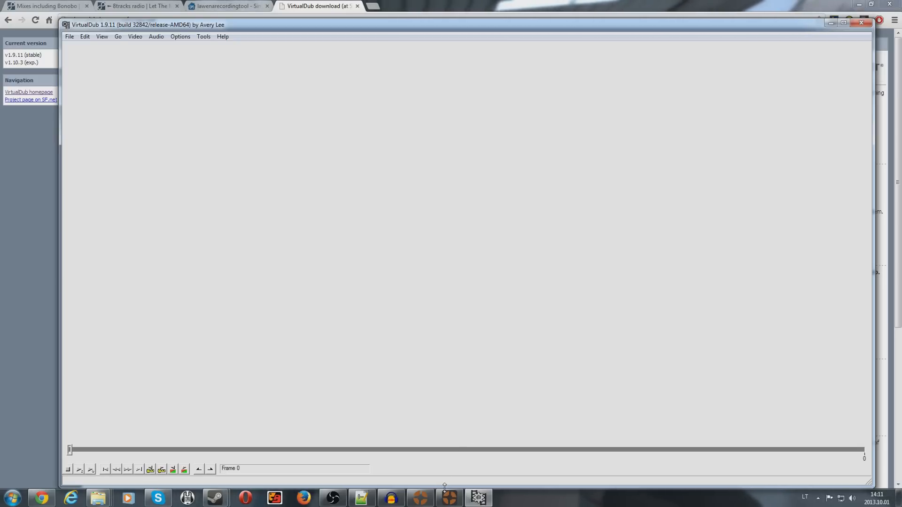
mouse_move(451, 502)
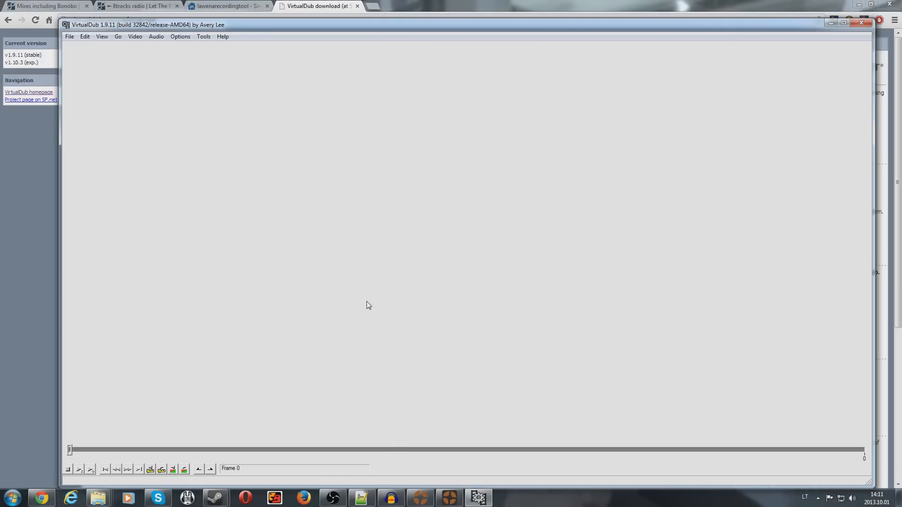
mouse_move(333, 497)
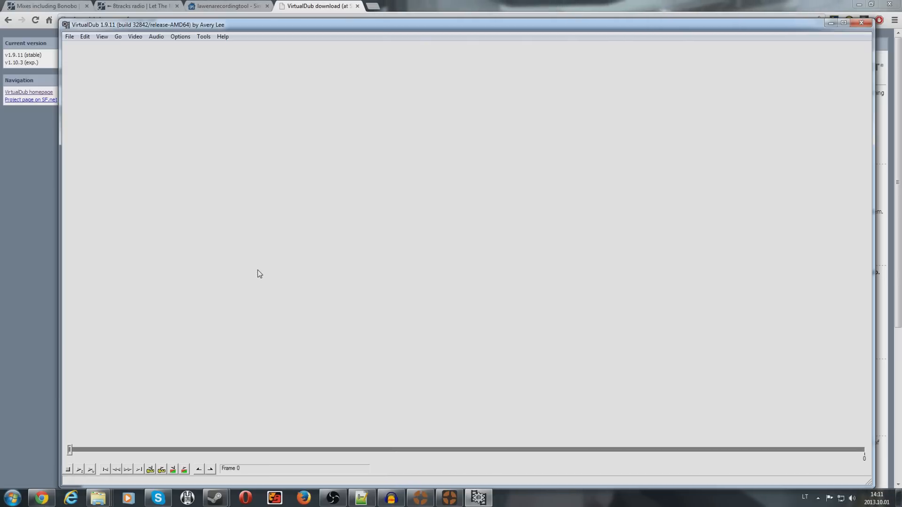
Switch to Chrome and open the Instructions page from the lawenarecordingtool wiki in a new tab
left_click(328, 4)
left_click(235, 2)
scroll(383, 157, "down", 2)
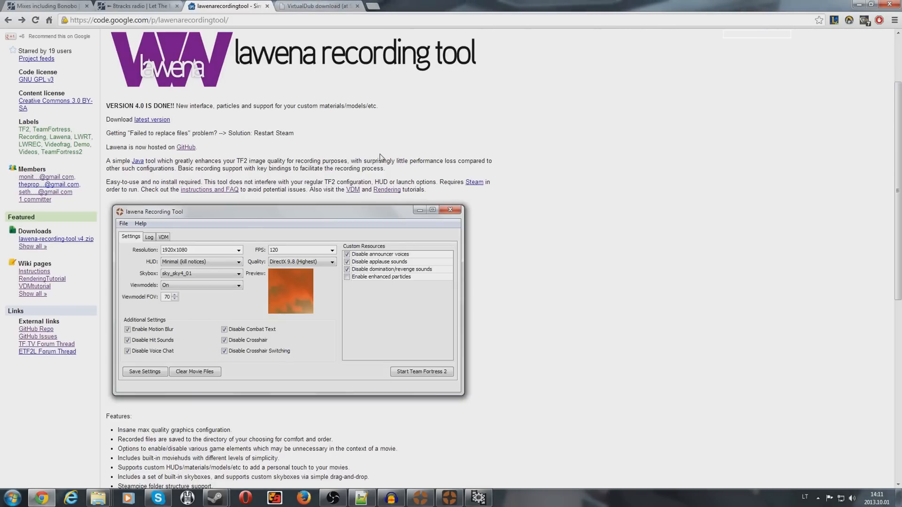
scroll(310, 149, "up", 2)
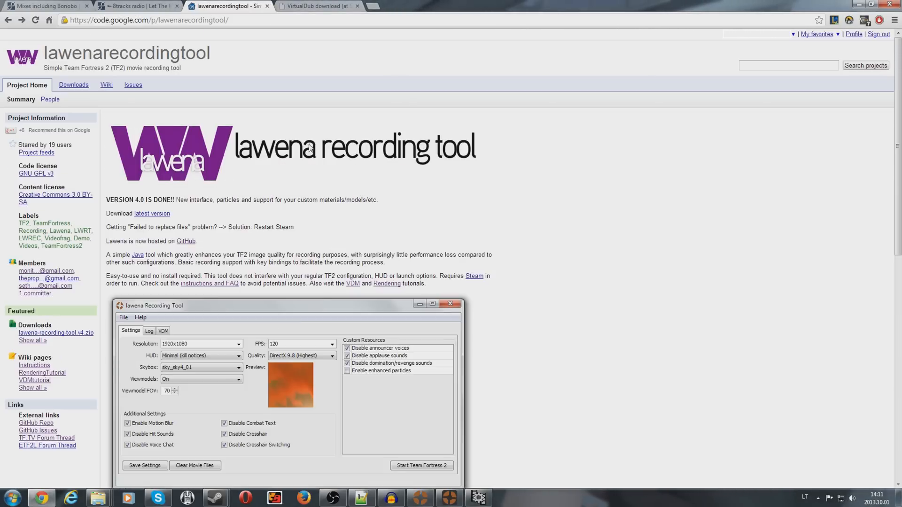
left_click(106, 86)
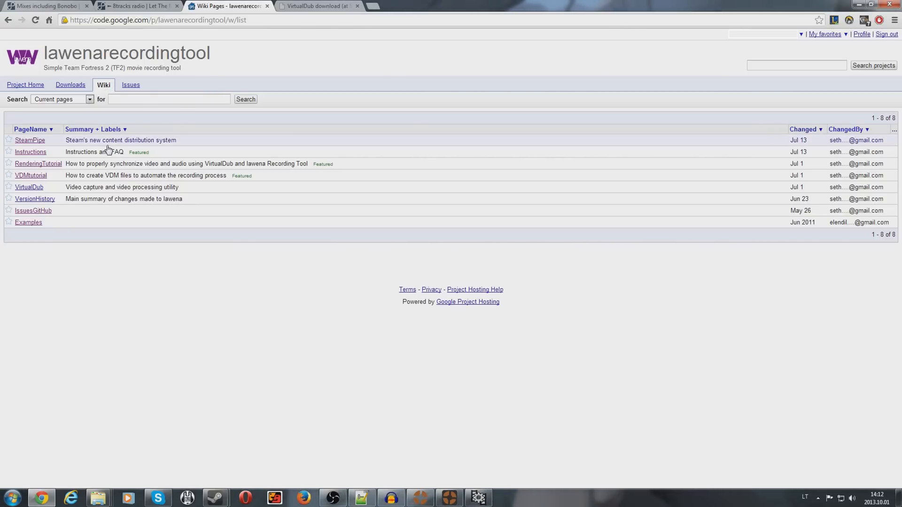
middle_click(38, 155)
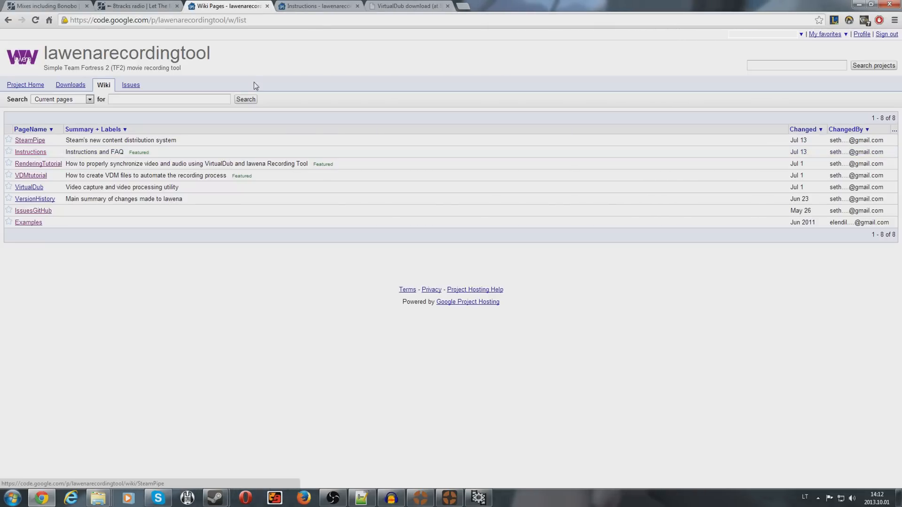
left_click(323, 5)
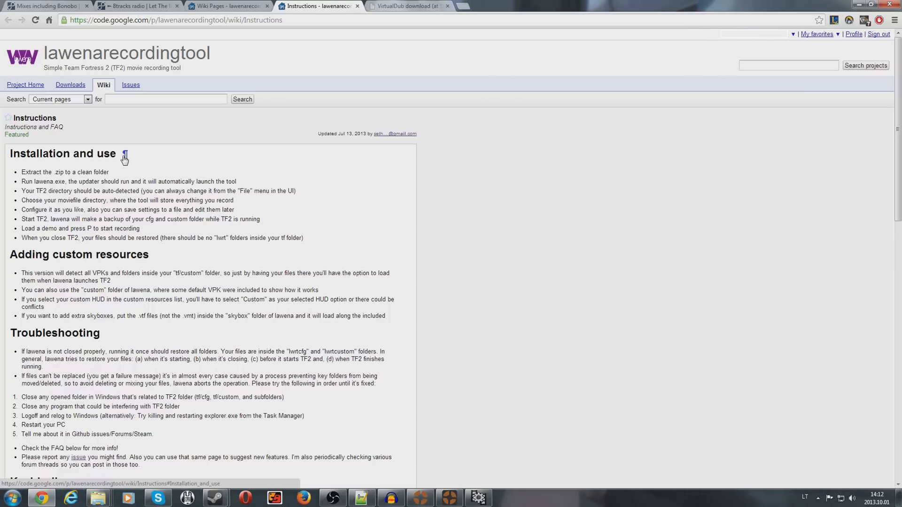
Read through the Troubleshooting, Keybindings and Frequently Asked Questions sections of the Lawena instructions
scroll(87, 207, "down", 1)
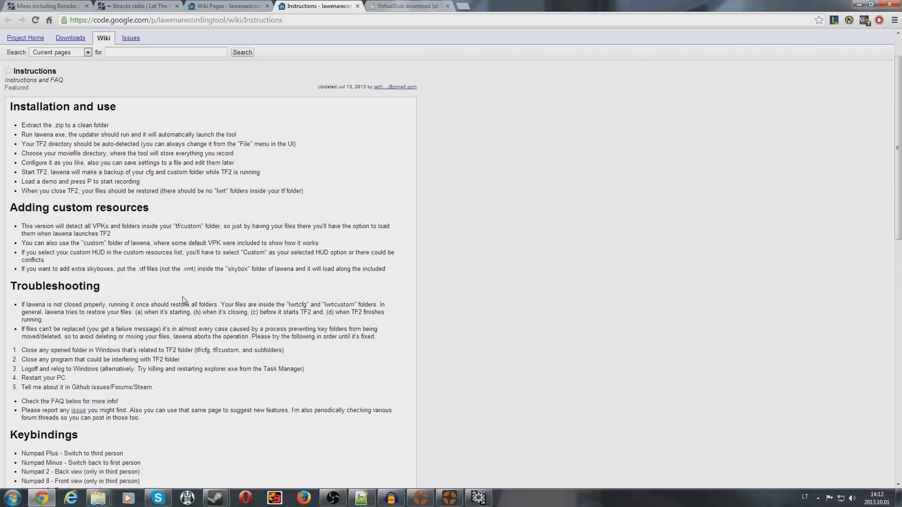
scroll(87, 208, "down", 1)
scroll(74, 236, "down", 2)
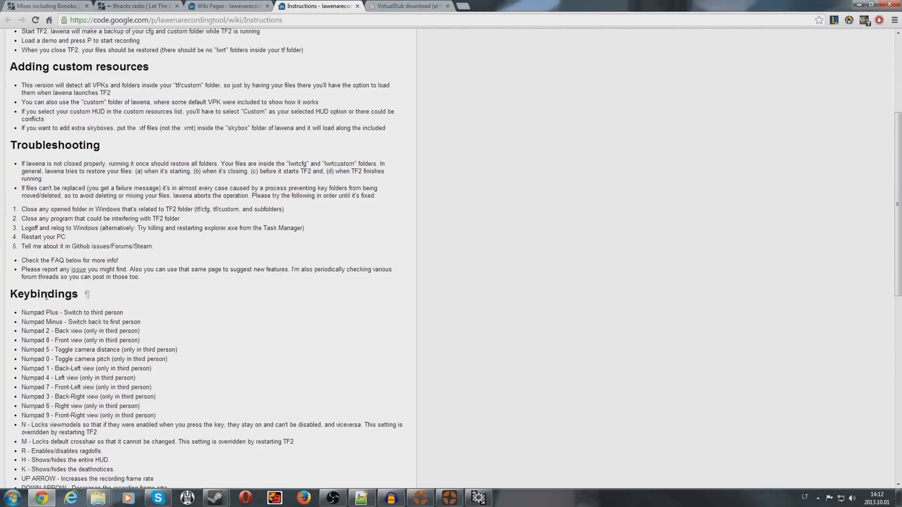
scroll(72, 295, "down", 3)
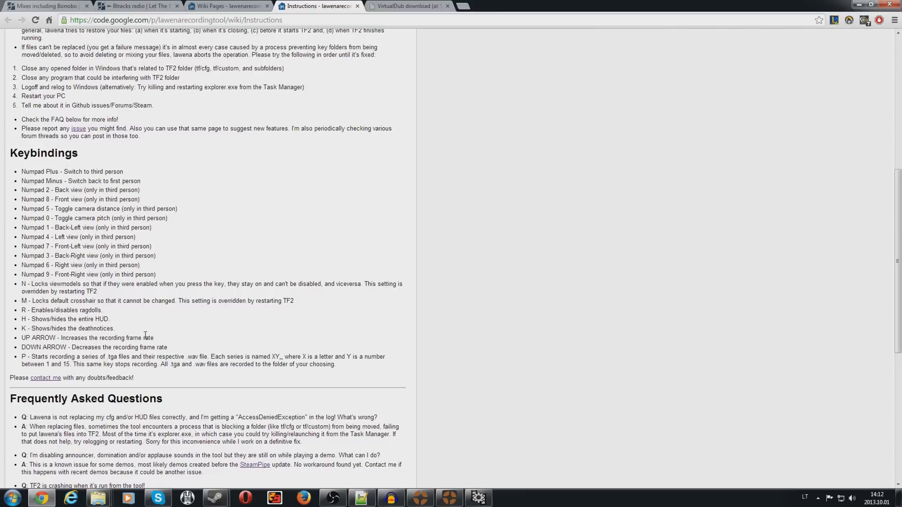
scroll(153, 389, "down", 5)
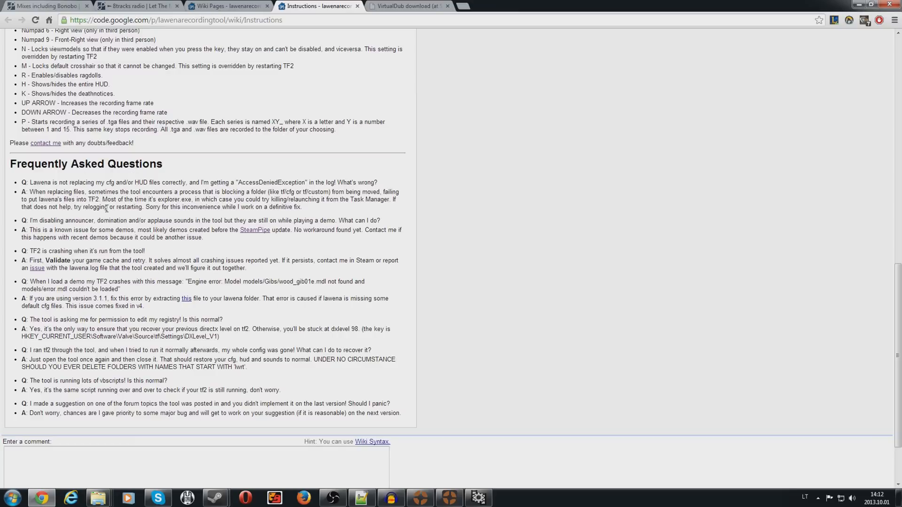
scroll(103, 210, "up", 8)
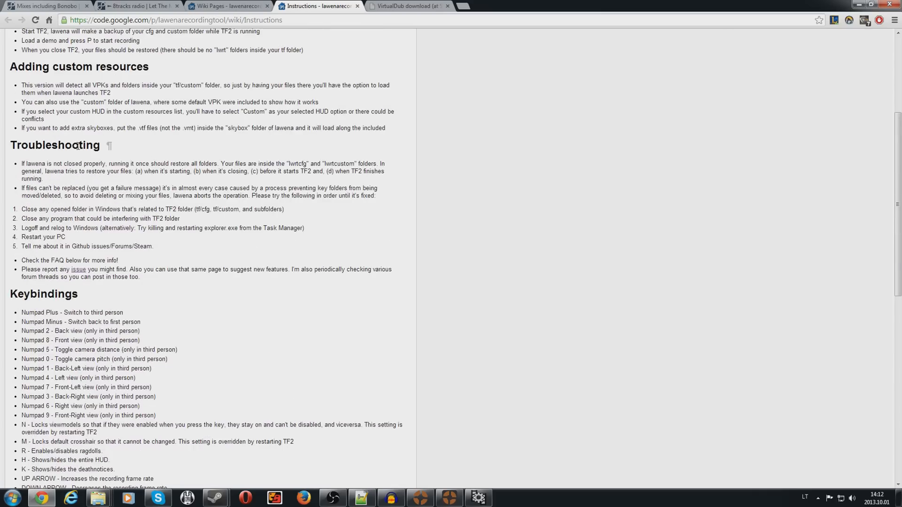
scroll(83, 148, "down", 7)
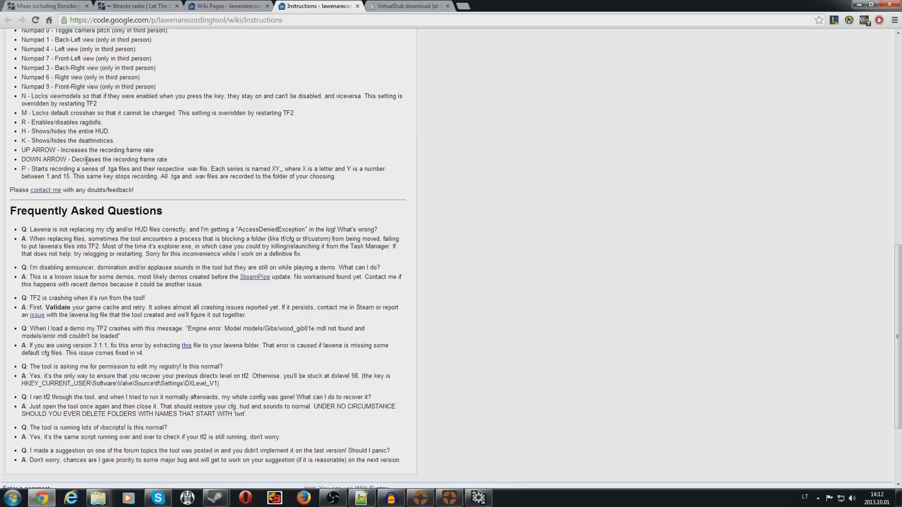
Finish reading the Frequently Asked Questions and return to the lawenarecordingtool list of wiki pages
scroll(122, 230, "down", 2)
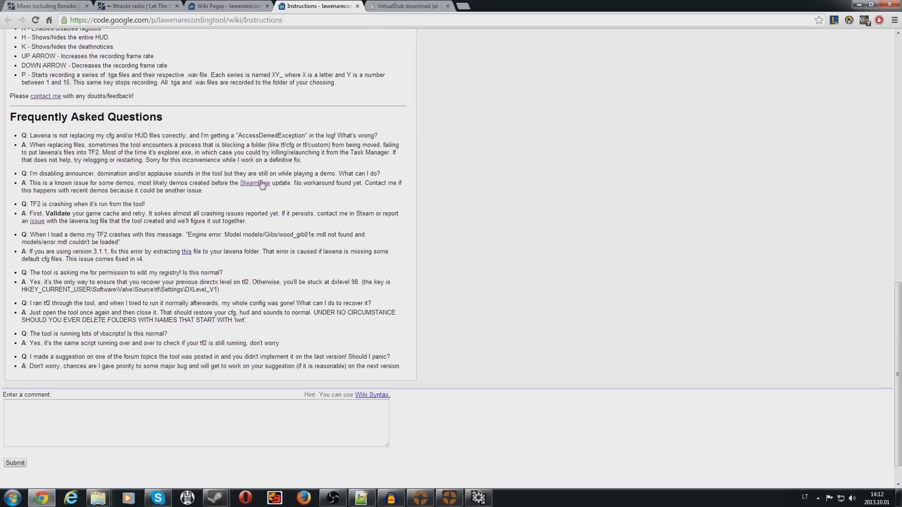
scroll(183, 162, "up", 12)
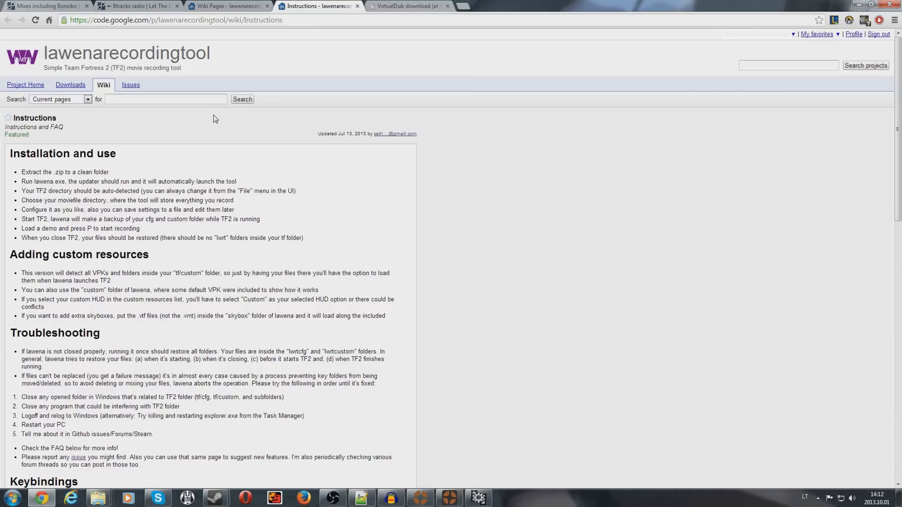
left_click(222, 9)
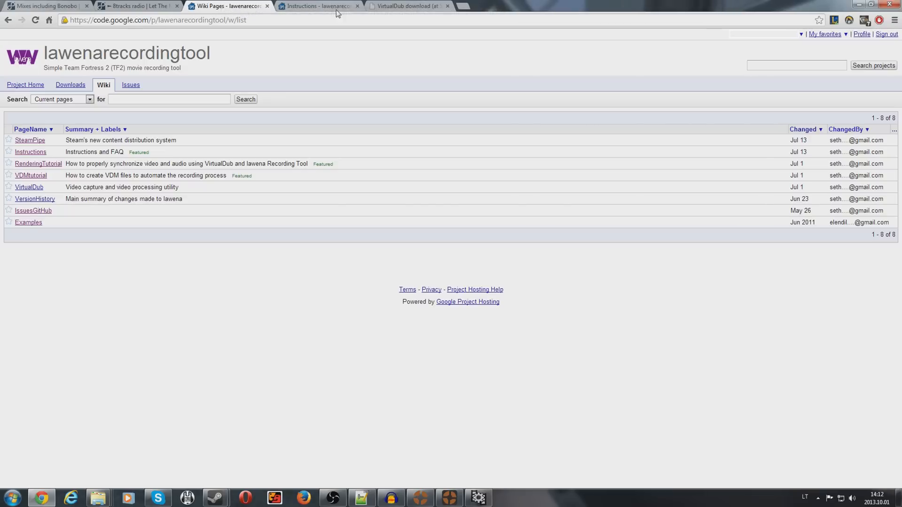
left_click(324, 6)
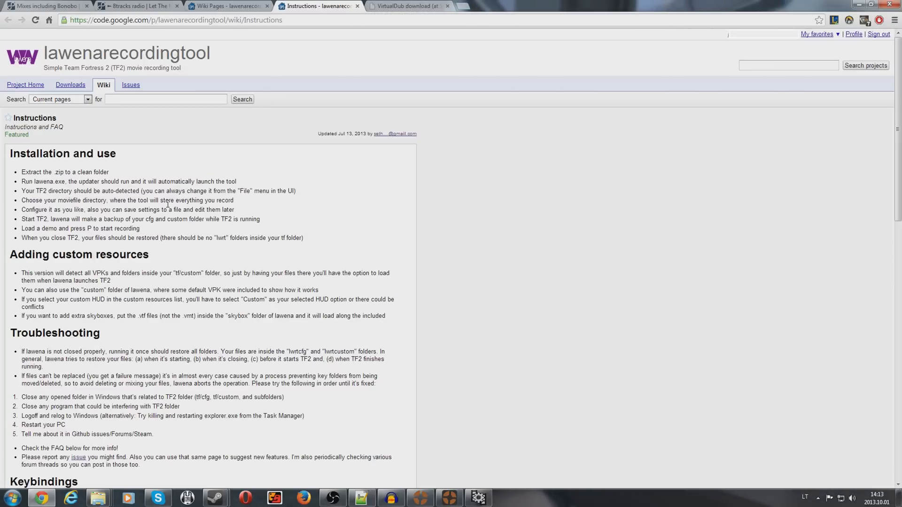
left_click(226, 7)
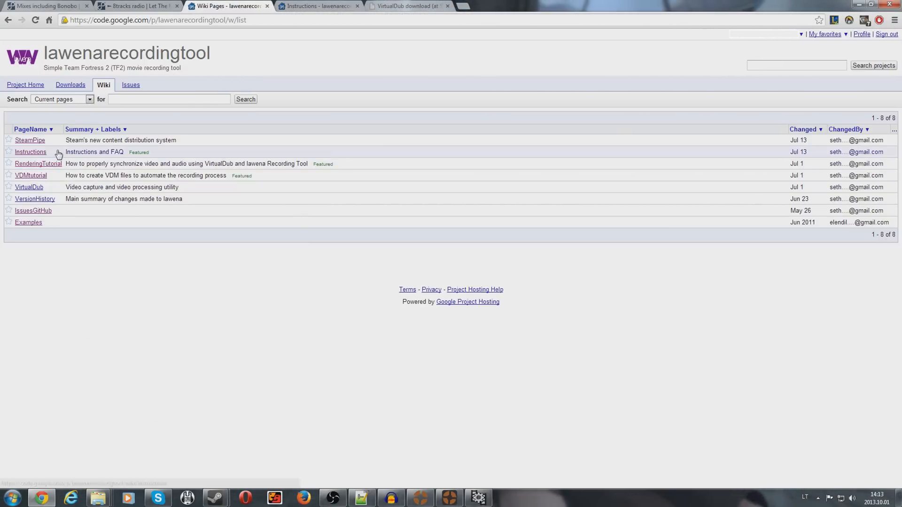
Open the RenderingTutorial and VDMtutorial wiki pages in new browser tabs and display VDMtutorial
middle_click(51, 163)
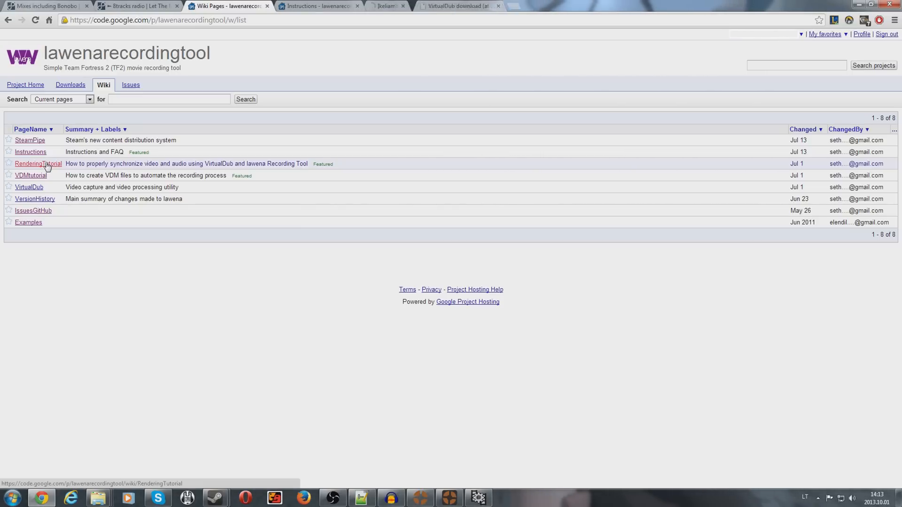
middle_click(34, 177)
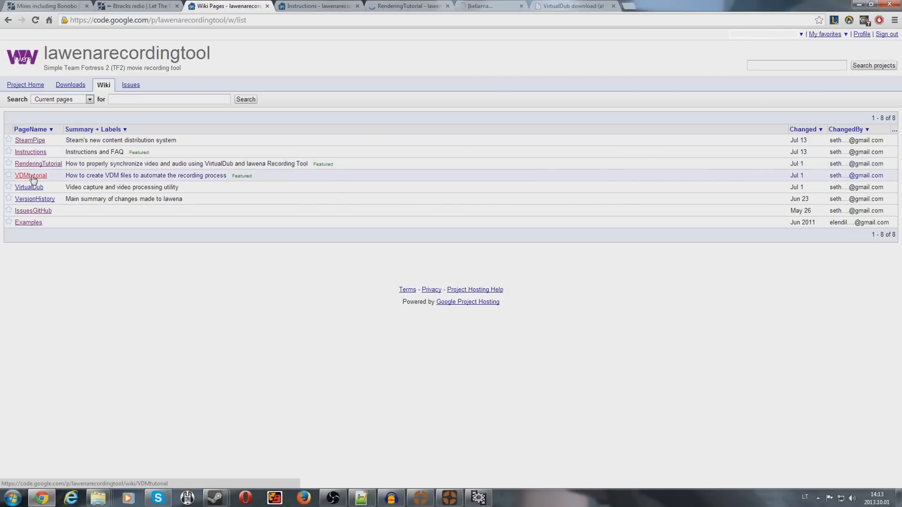
left_click(490, 7)
Read through the VDMtutorial page on what VDM files do and how Lawena's VDM generator creates them
scroll(261, 172, "down", 4)
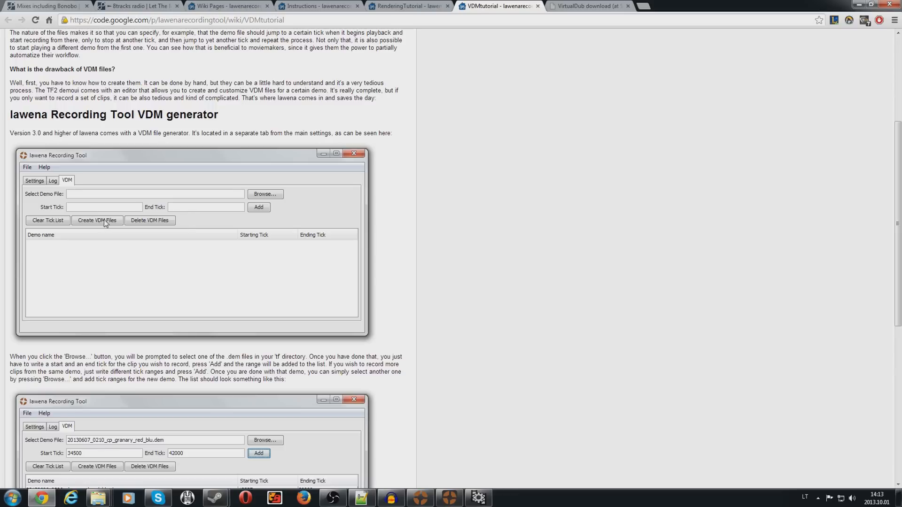
scroll(241, 217, "down", 3)
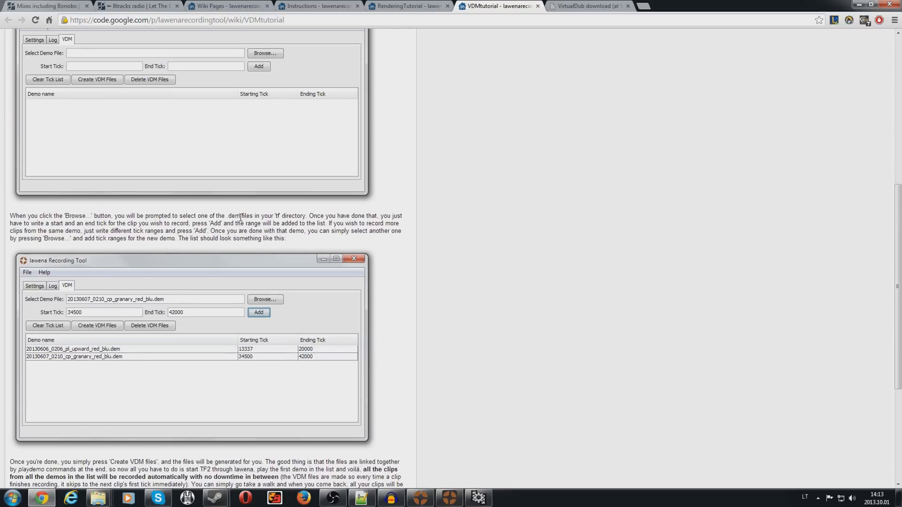
scroll(241, 217, "down", 3)
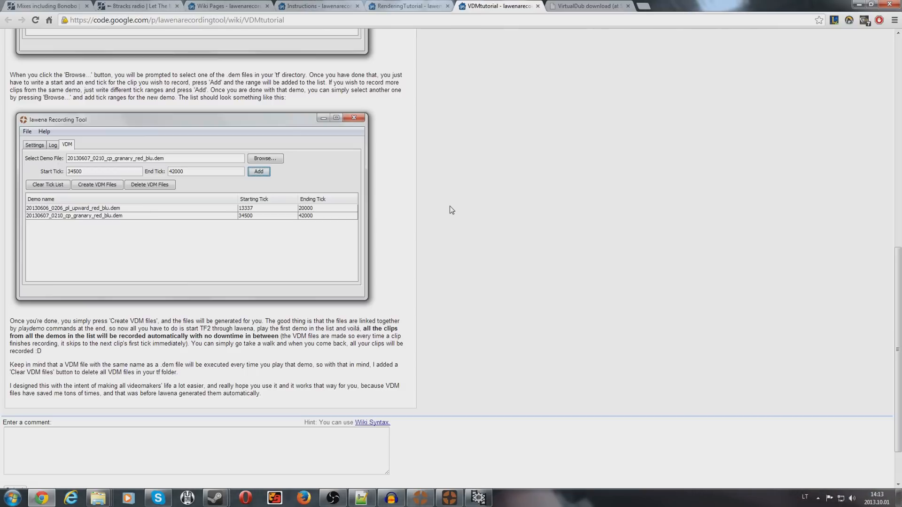
scroll(449, 209, "up", 1)
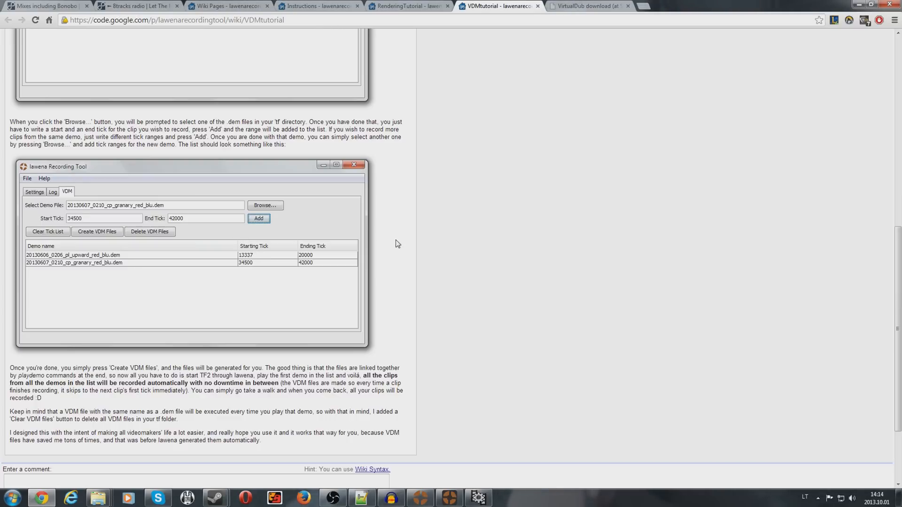
scroll(399, 242, "up", 3)
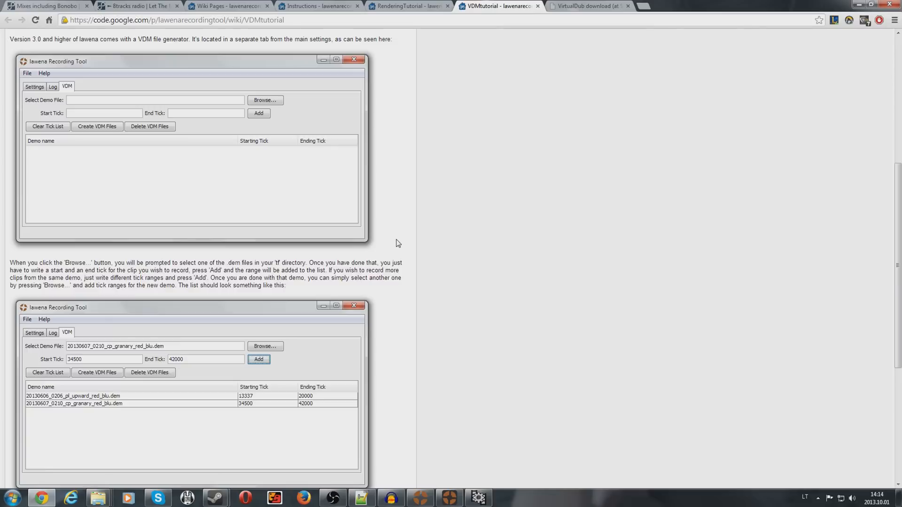
scroll(399, 241, "down", 1)
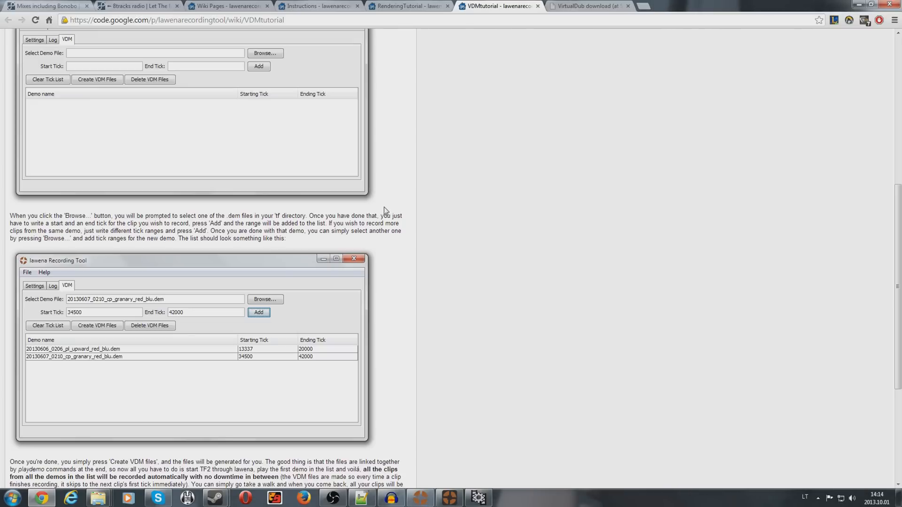
scroll(397, 217, "up", 3)
scroll(399, 218, "up", 3)
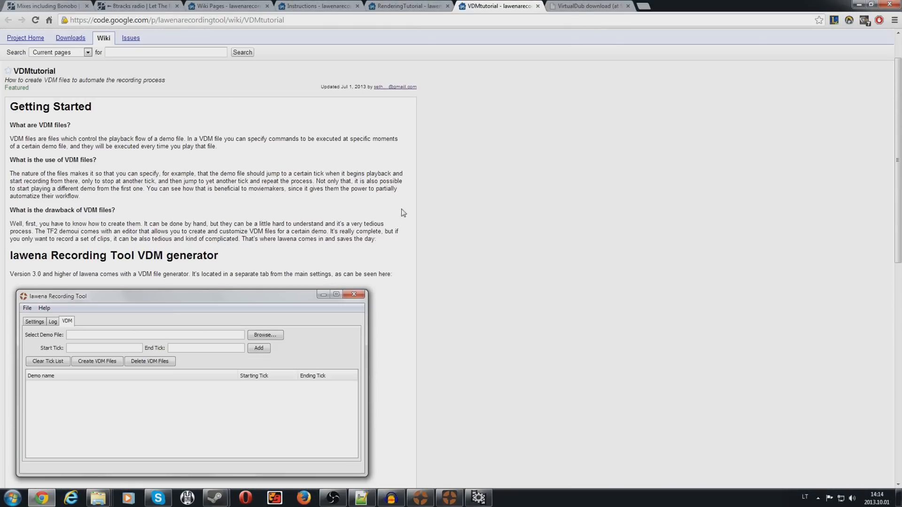
Switch to Team Fortress 2, disconnect from the demo with the console open, and quit the game
mouse_move(449, 497)
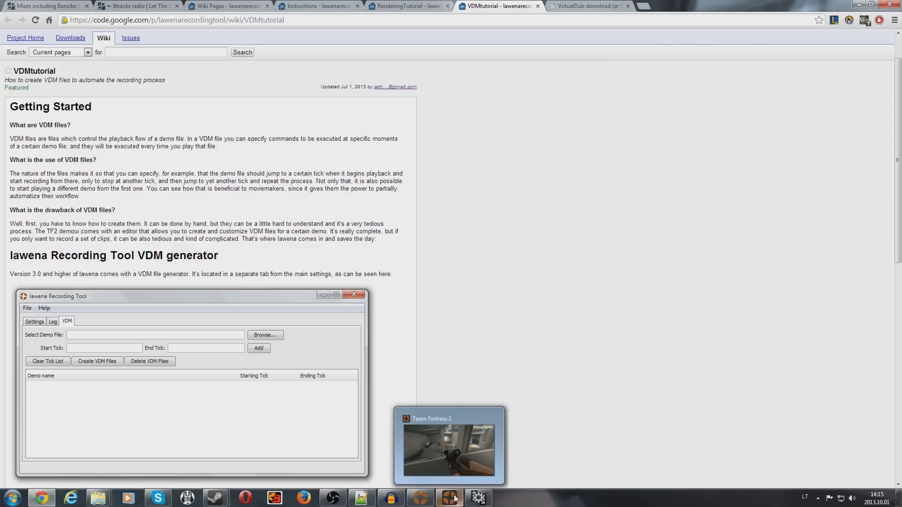
left_click(454, 498)
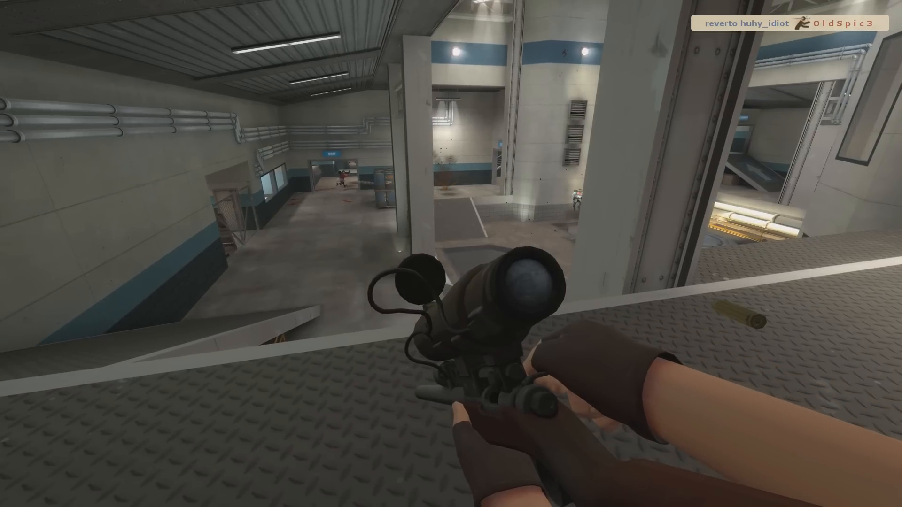
key("grave")
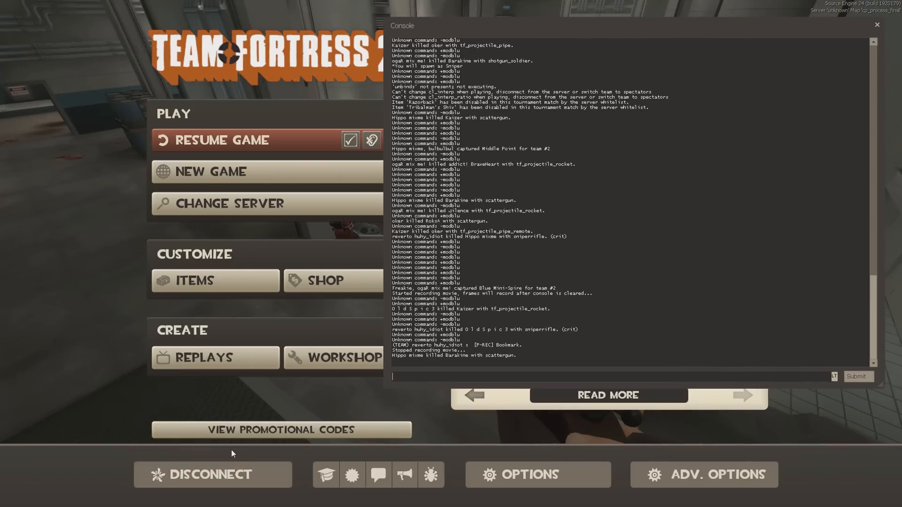
left_click(207, 468)
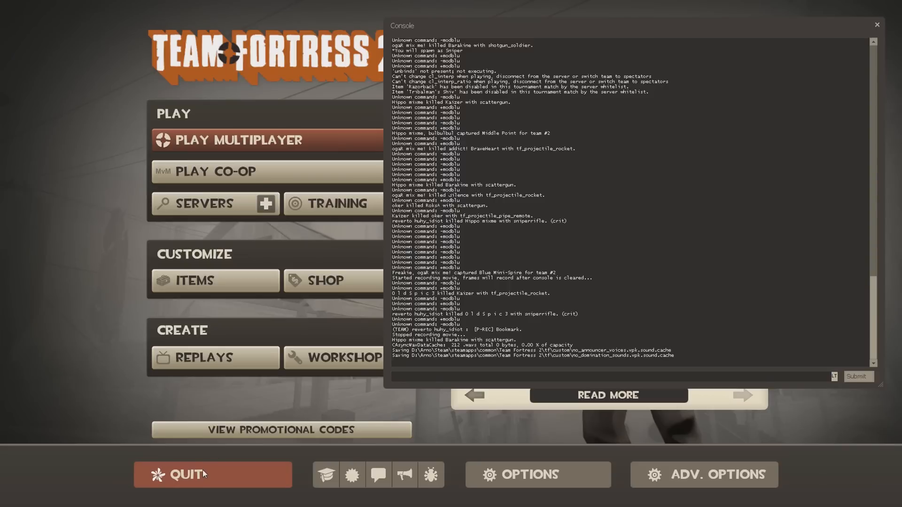
double_click(394, 335)
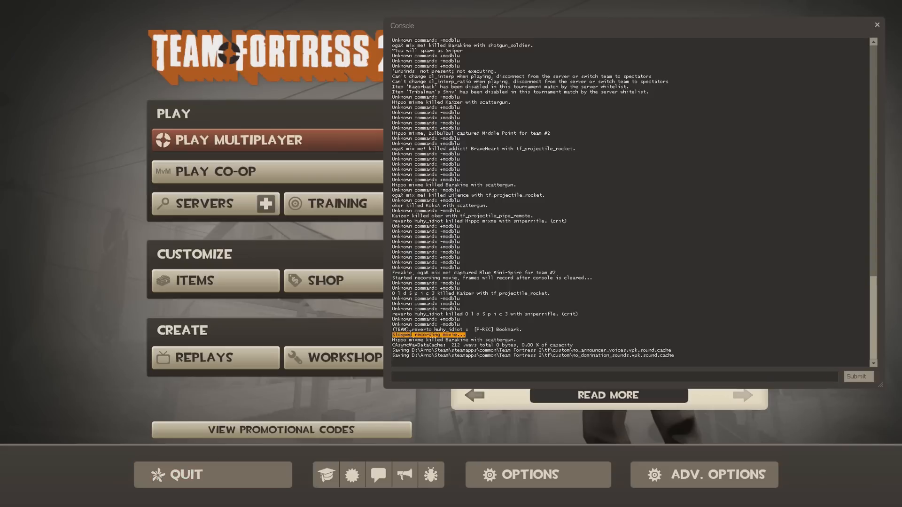
left_click(456, 338)
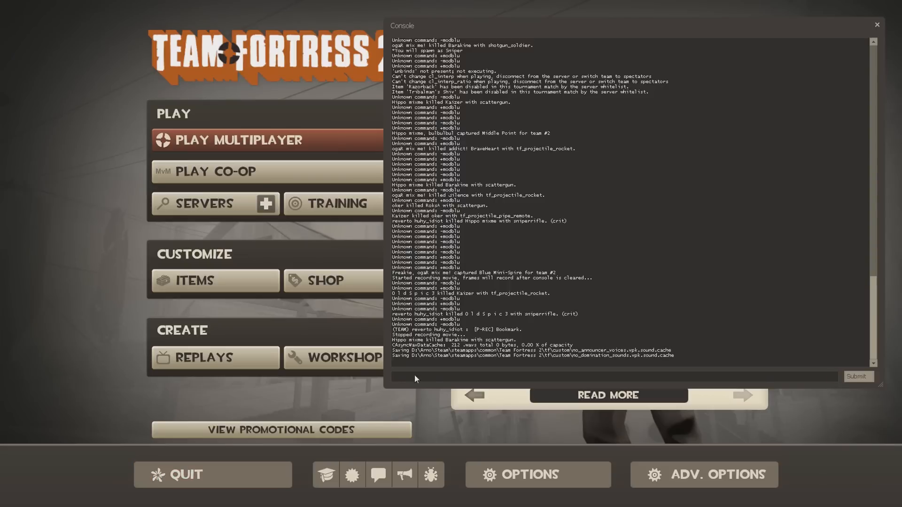
left_click(188, 475)
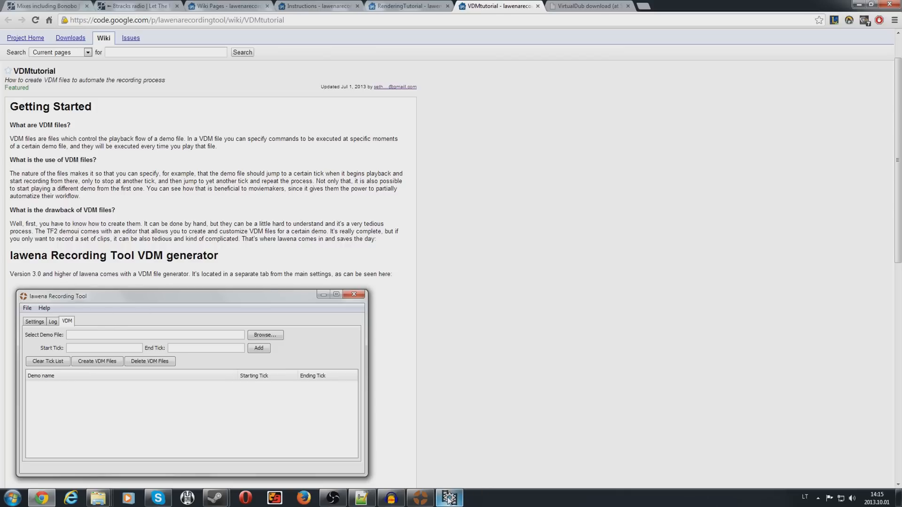
Switch to VirtualDub and load the recorded image sequence starting at a1_0000 from the TF2 recorded movie footage folder
mouse_move(449, 499)
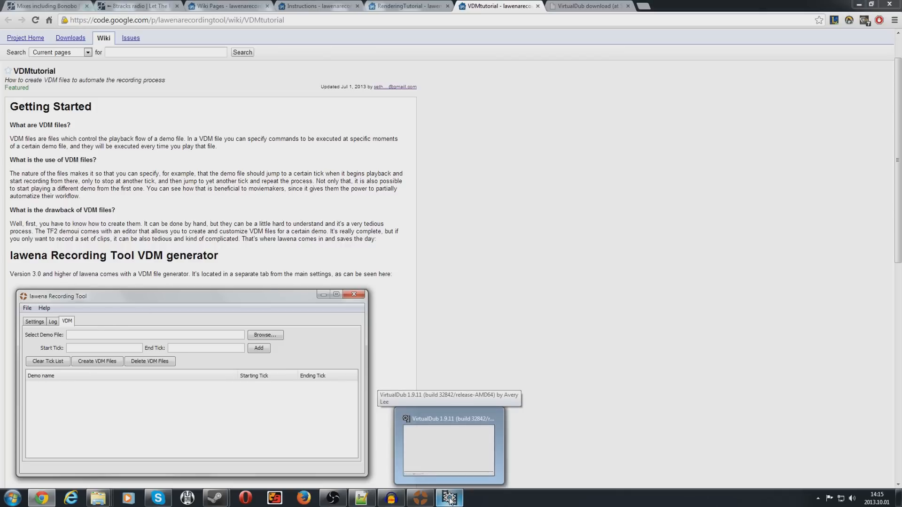
left_click(450, 499)
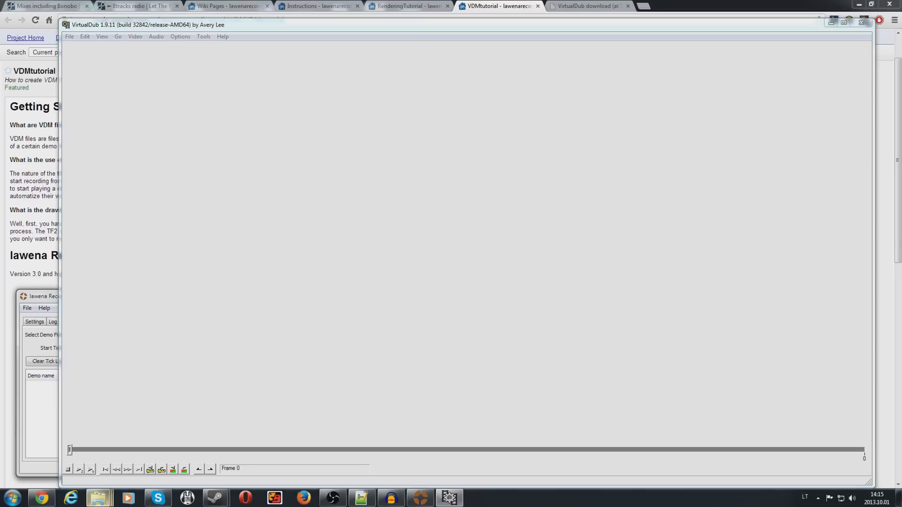
mouse_move(98, 498)
left_click(138, 475)
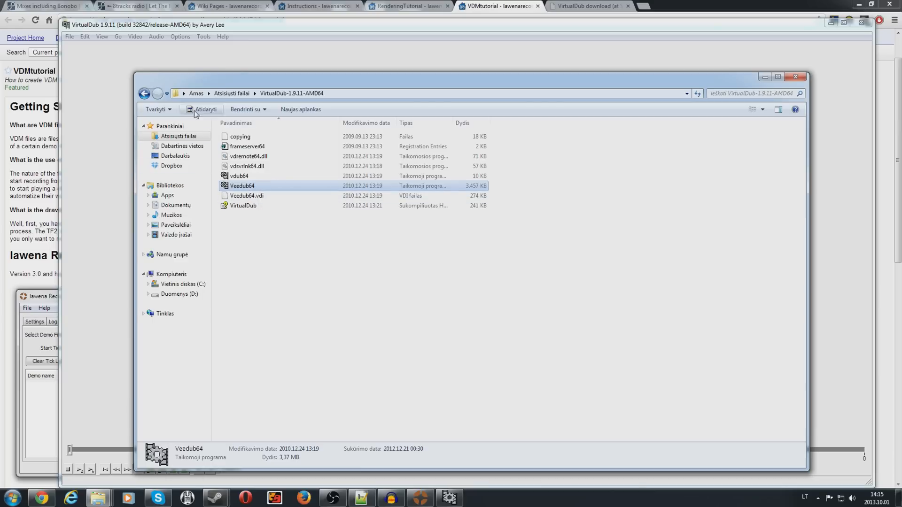
left_click(90, 49)
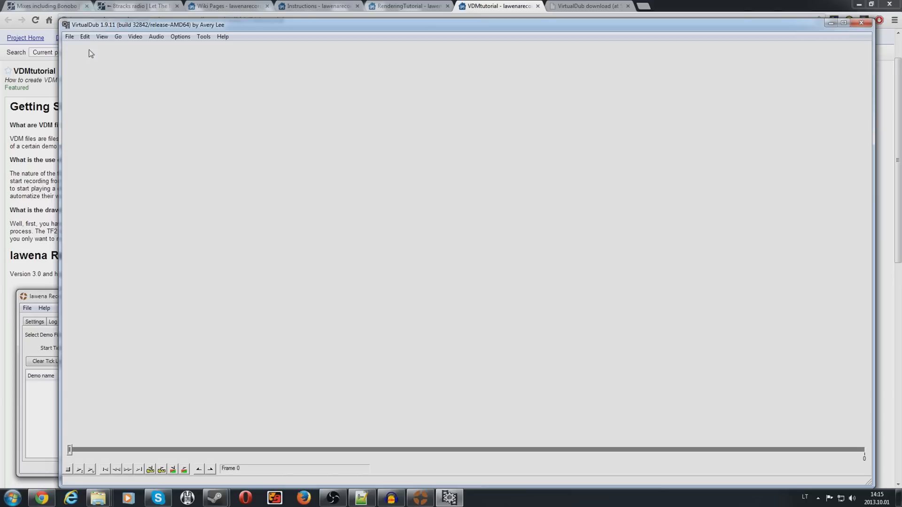
left_click(69, 36)
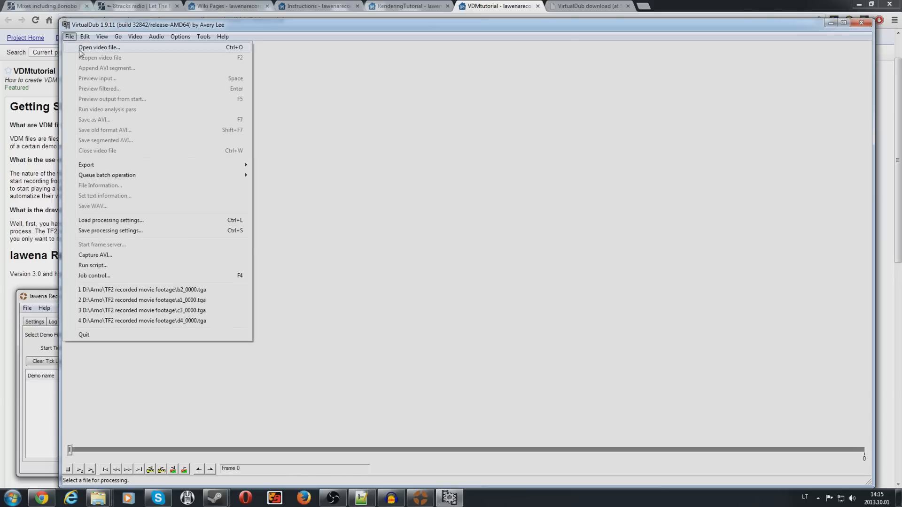
left_click(81, 49)
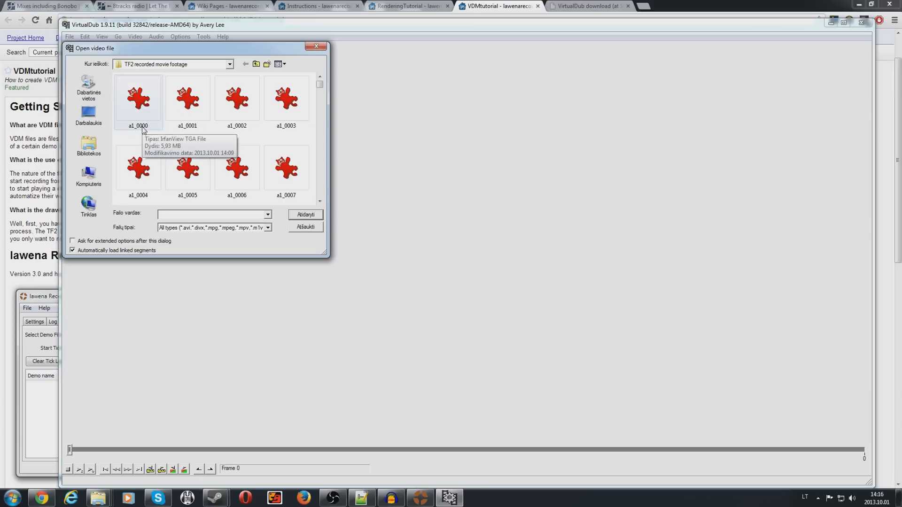
mouse_move(319, 83)
left_mouse_down()
mouse_move(319, 201)
mouse_move(319, 83)
left_mouse_up()
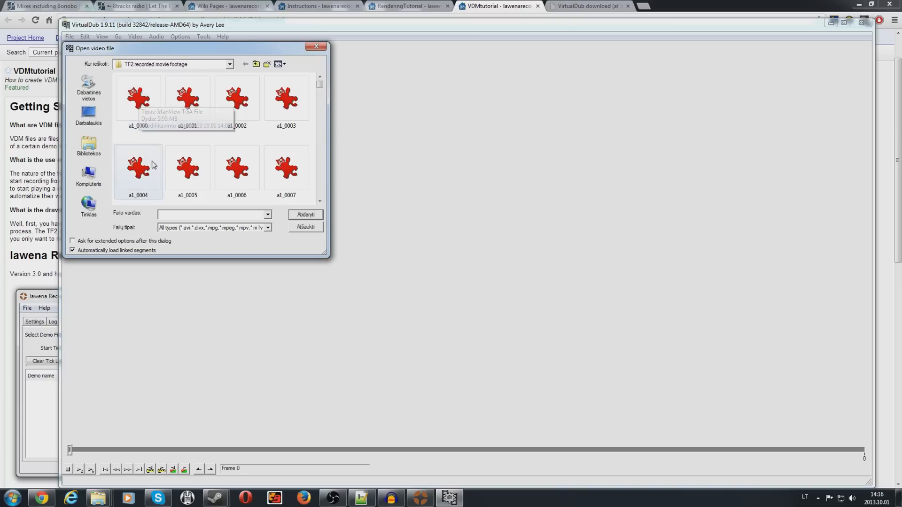
double_click(138, 110)
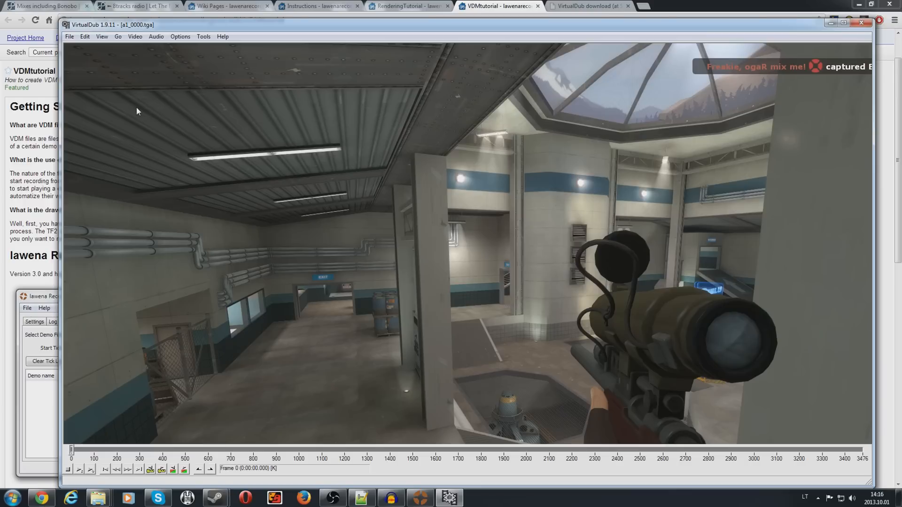
Preview the loaded footage by scrubbing the timeline to about frame 221 and back to frame 0
left_click_drag(341, 26, 322, 19)
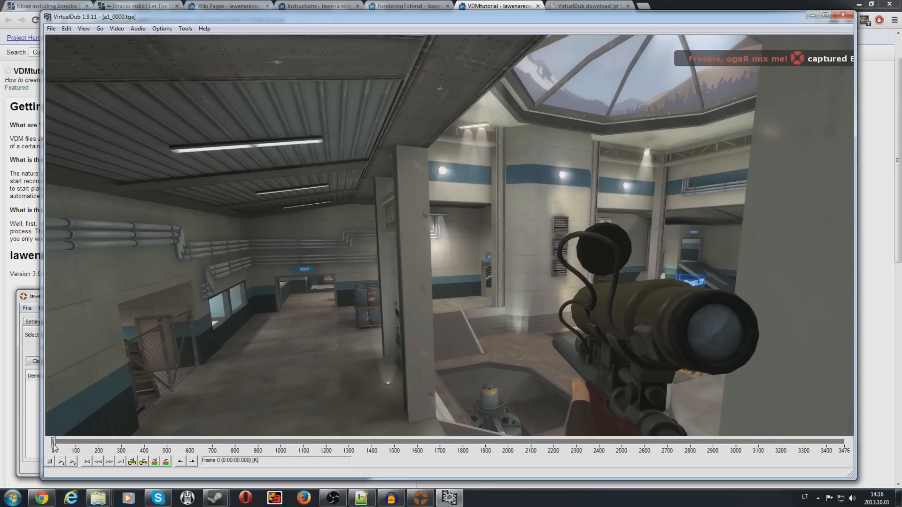
left_click_drag(53, 444, 103, 444)
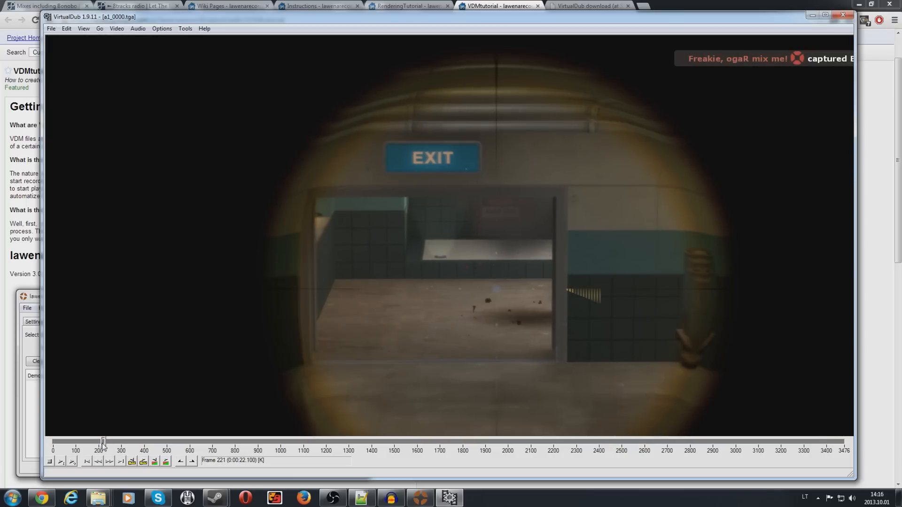
left_click_drag(103, 443, 1, 431)
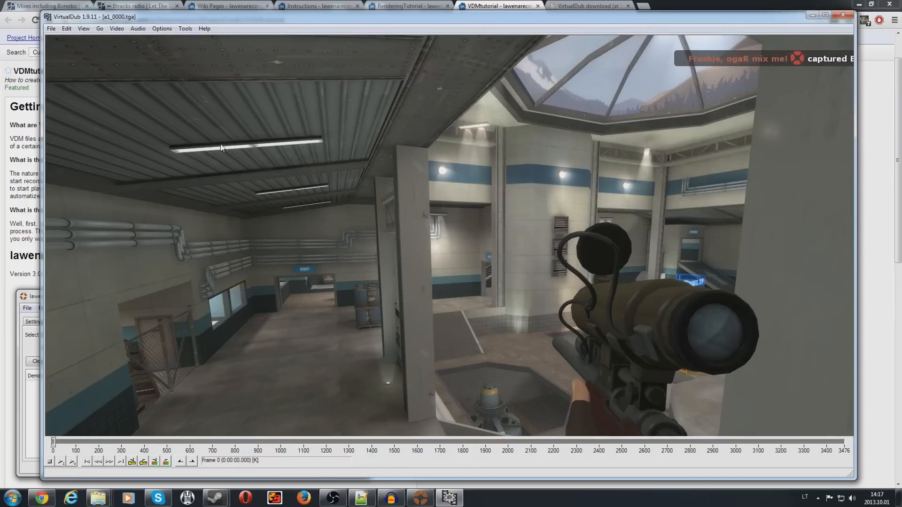
Attach the recorded audio file a1_ from the TF2 recorded movie footage folder as the video's sound
left_click(138, 29)
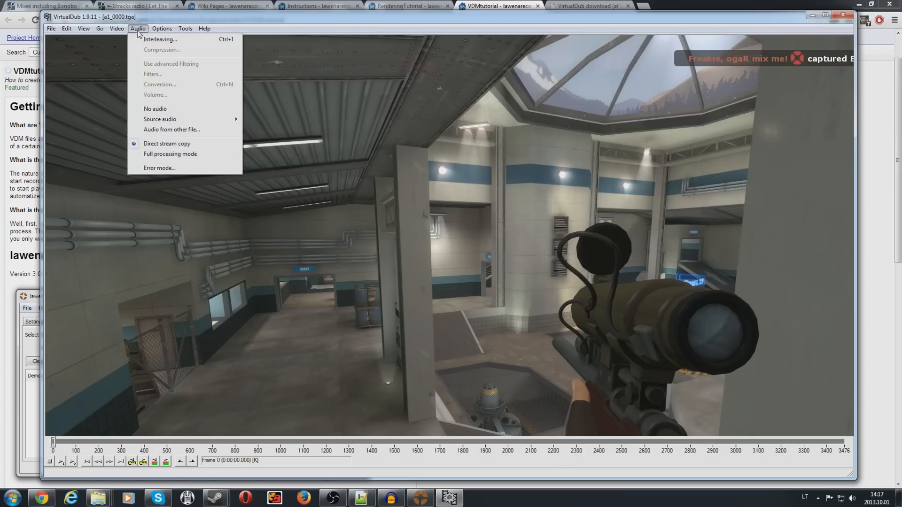
left_click(173, 130)
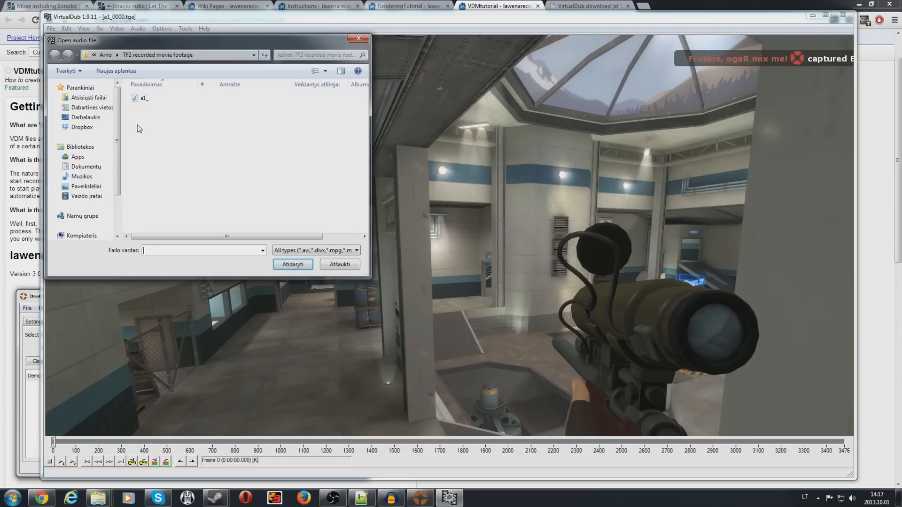
double_click(144, 98)
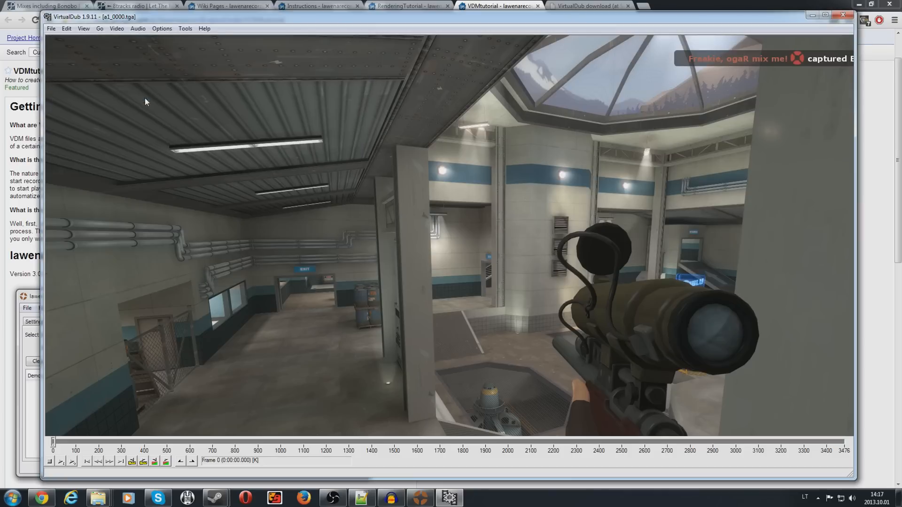
Set the video compression to the Lagarith Lossless Codec
left_click(115, 29)
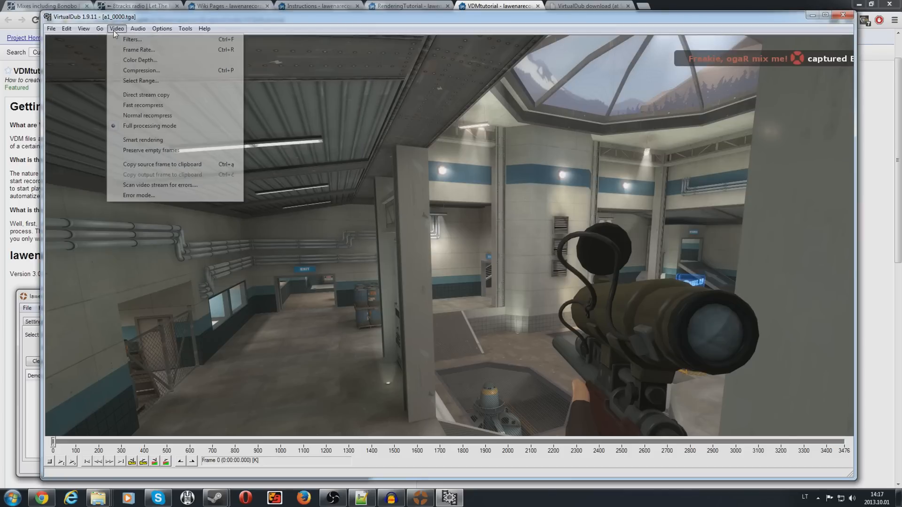
left_click(137, 70)
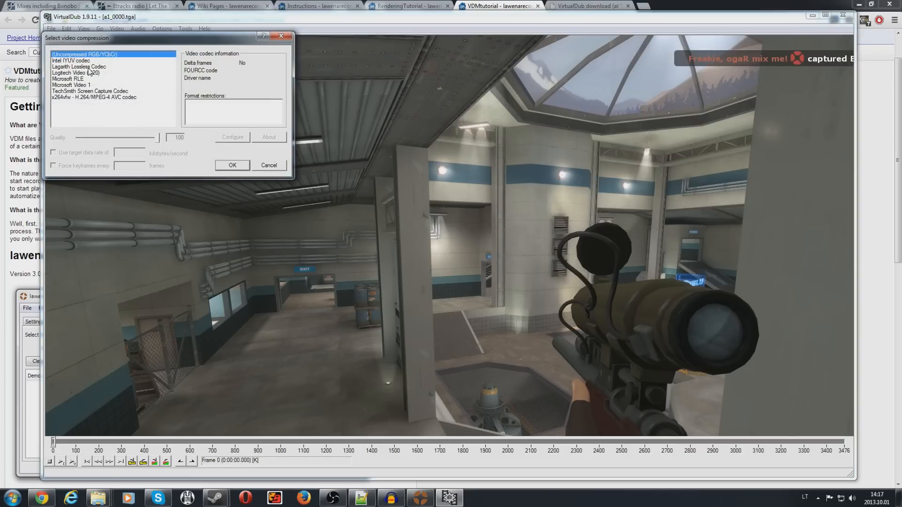
left_click(88, 67)
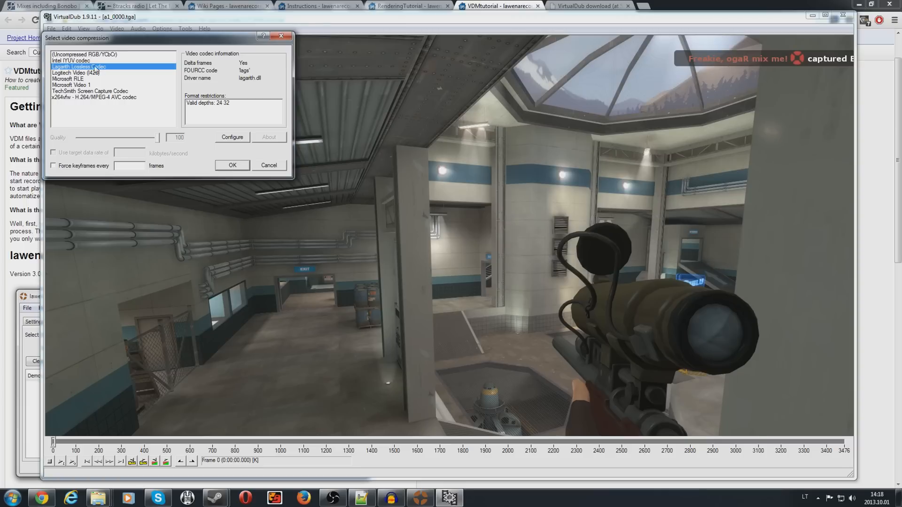
left_click(233, 166)
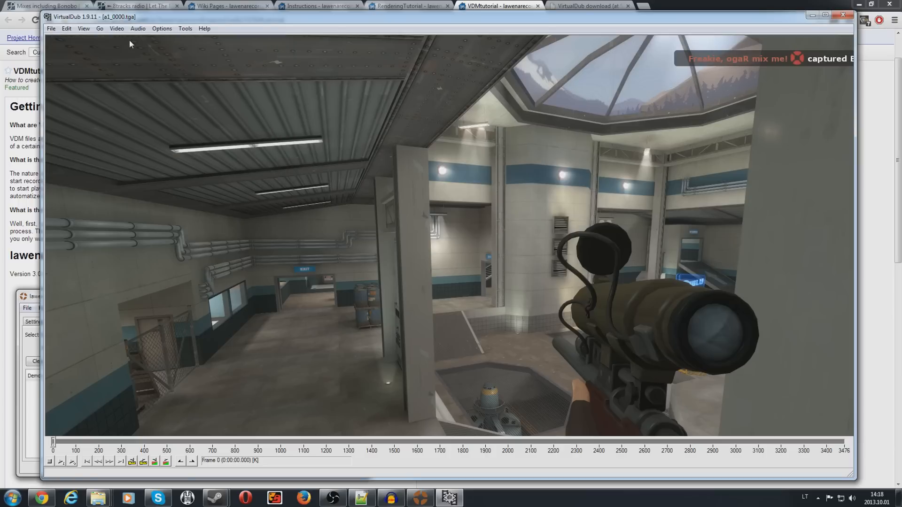
Try a source frame rate of 240 fps, clear it, and instead adjust the frame rate so video and audio durations match
left_click(117, 28)
left_click(133, 49)
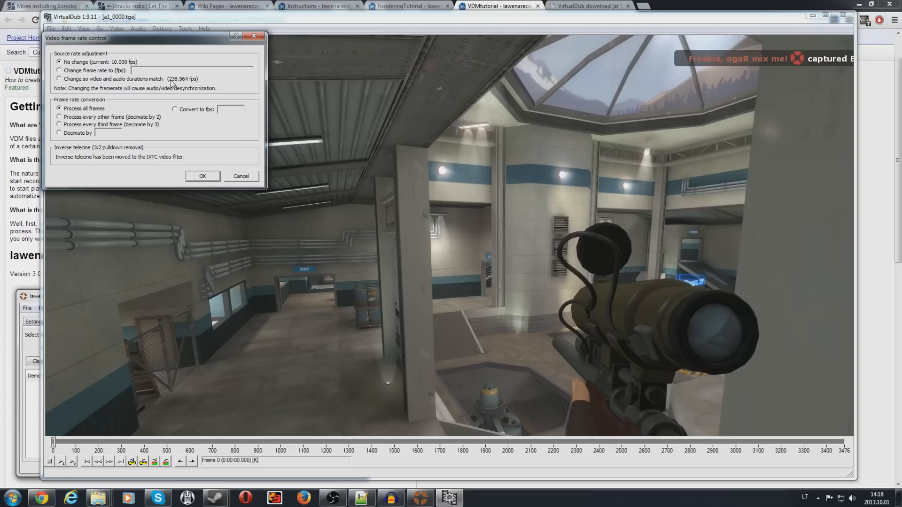
left_click(420, 498)
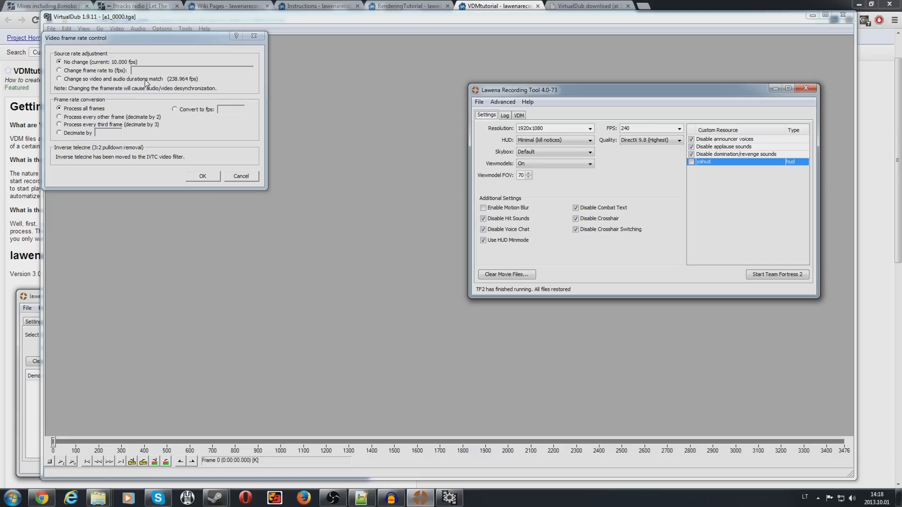
left_click(96, 71)
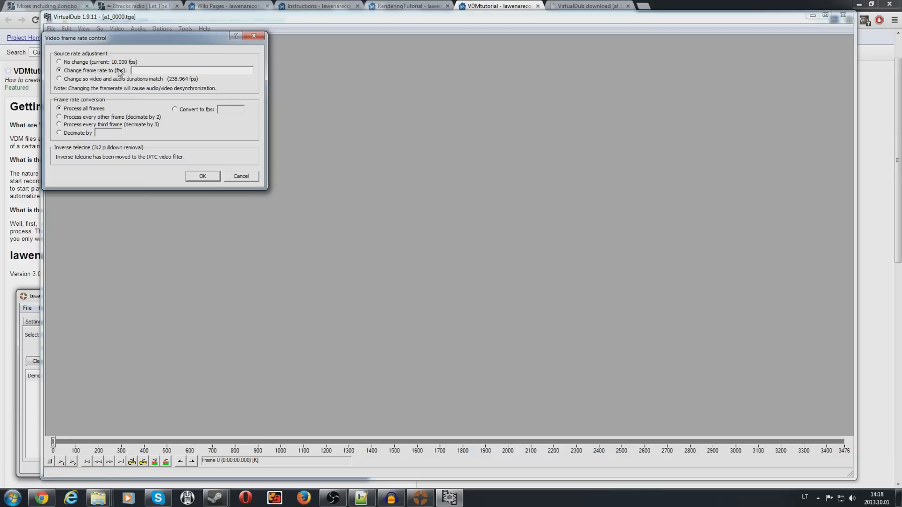
type("240")
key("BackSpace")
key("BackSpace")
key("BackSpace")
left_click(75, 80)
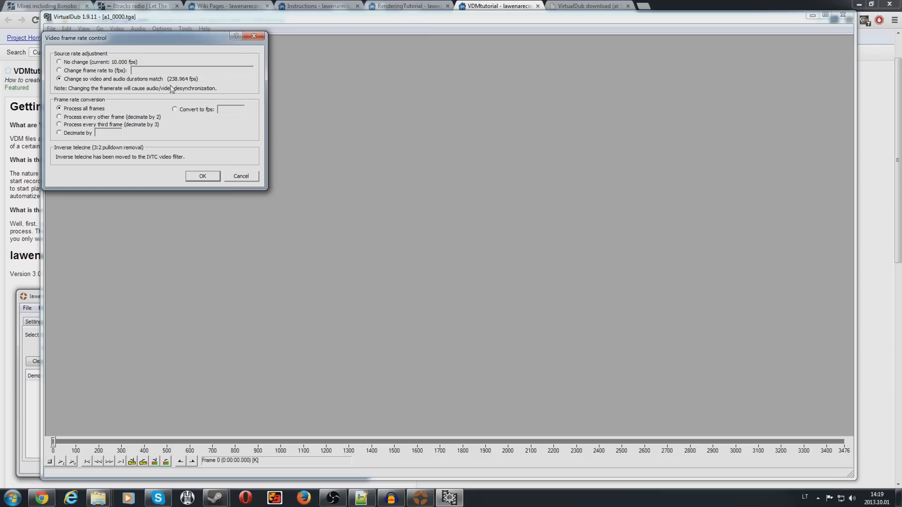
left_click(201, 177)
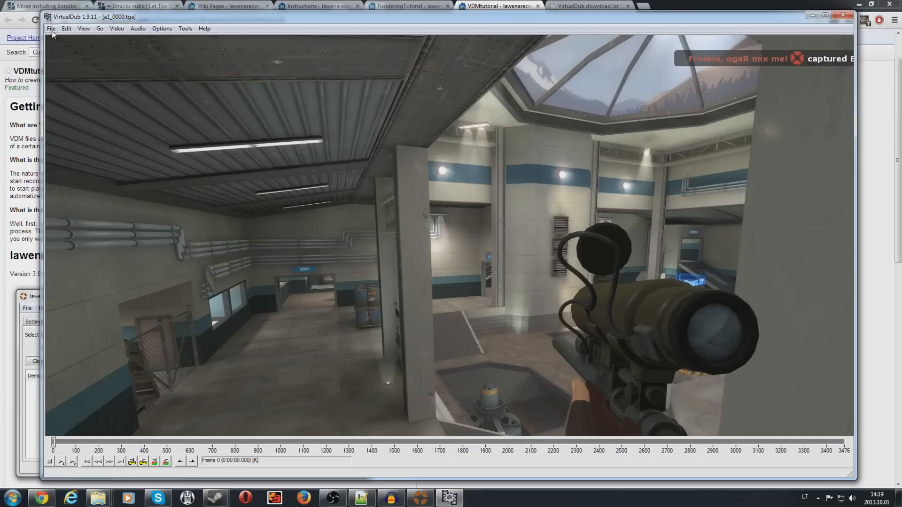
Save the video as an AVI named foryoutubetutorial in the Huhy Frag Clip 3 folder, turning off input and output video display during rendering
left_click(51, 29)
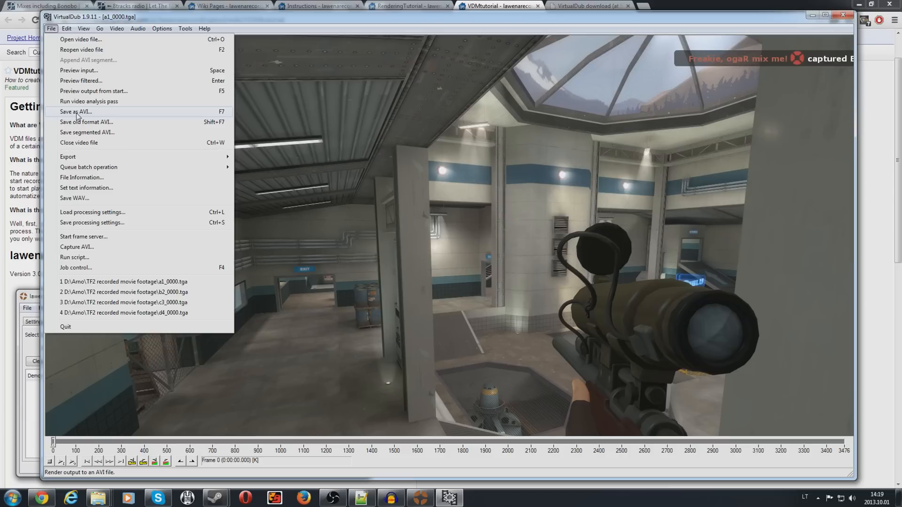
left_click(135, 28)
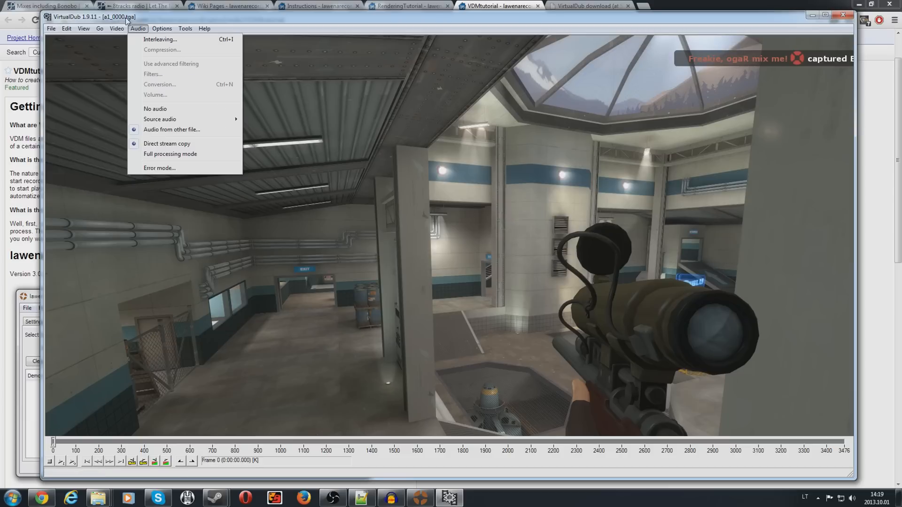
left_click(51, 29)
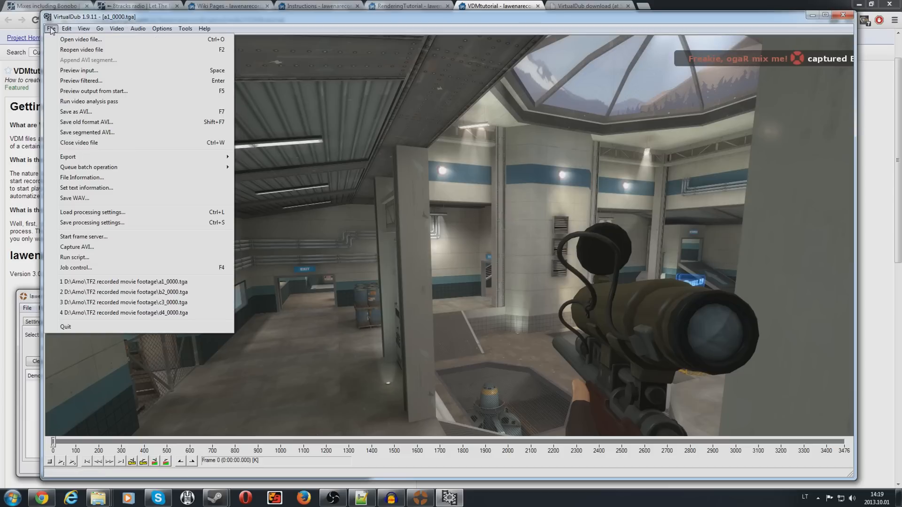
left_click(85, 113)
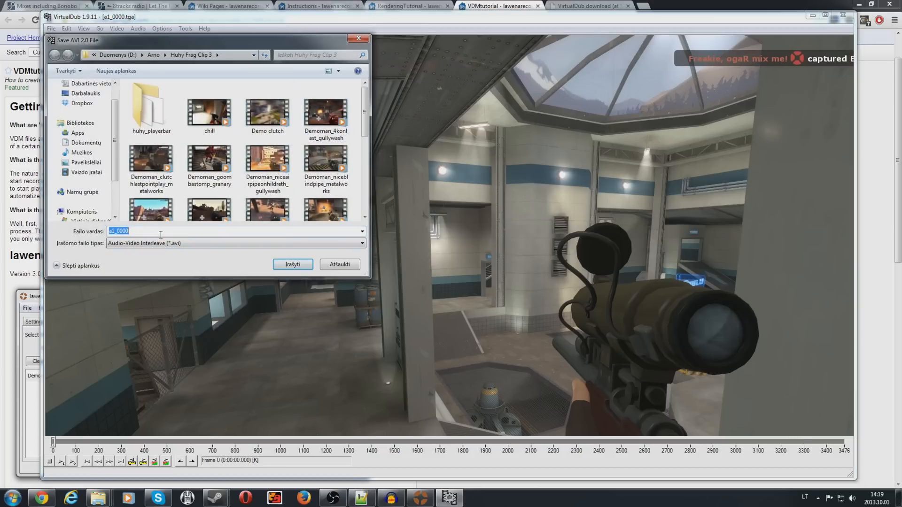
type("foryoutubetutorial")
key("Return")
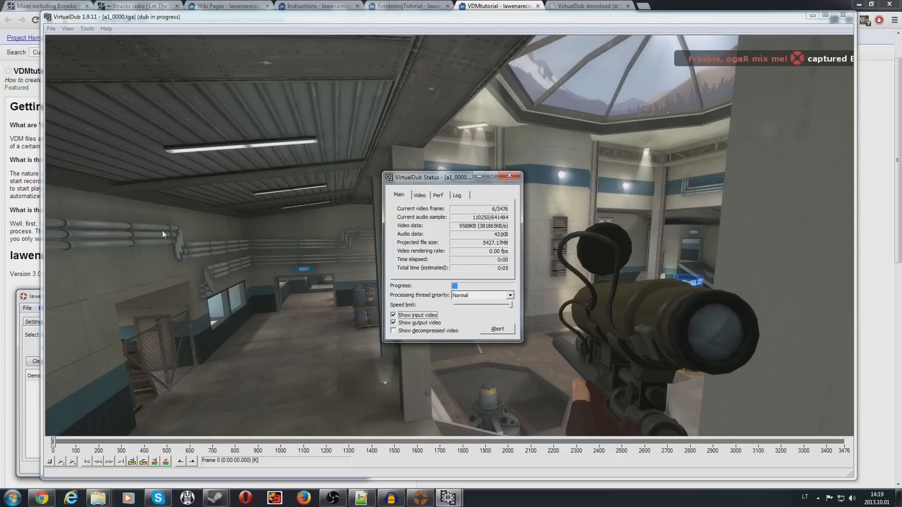
left_click(421, 315)
left_click(420, 323)
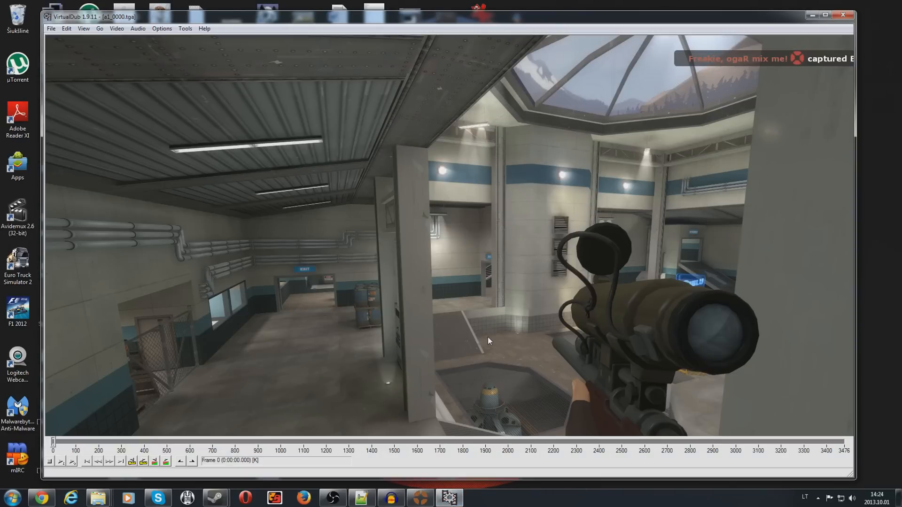
Hide the icons on the Windows desktop
right_click(561, 5)
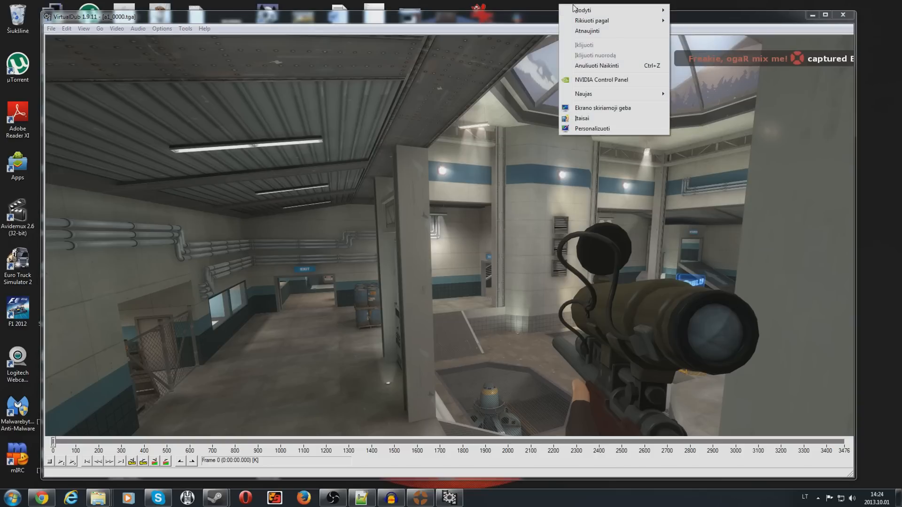
mouse_move(580, 10)
left_click(715, 70)
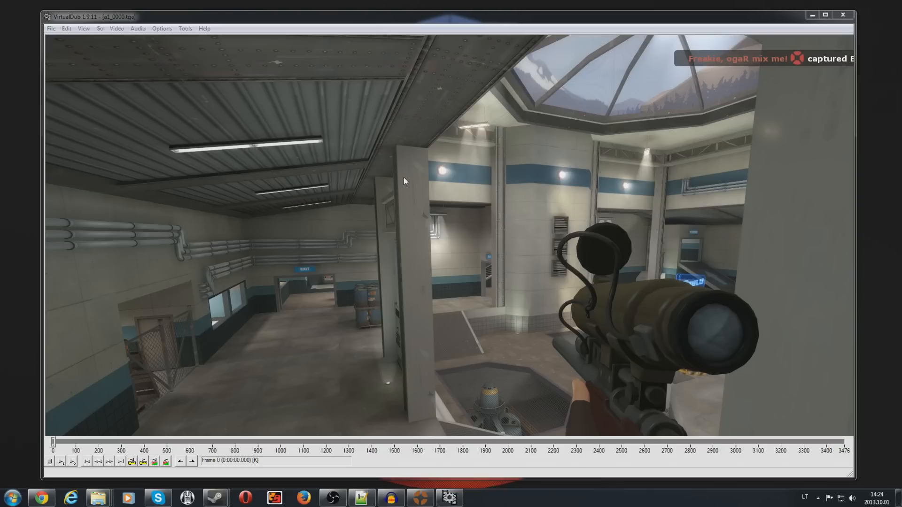
Launch Vegas Pro 11.0 and load the tftvtop10_project2 project, leaving all missing files offline
left_click(12, 498)
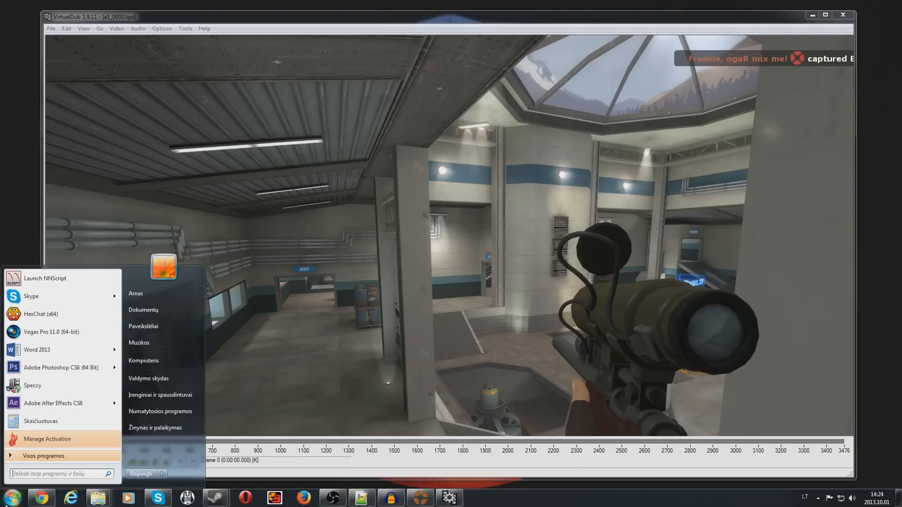
left_click(75, 333)
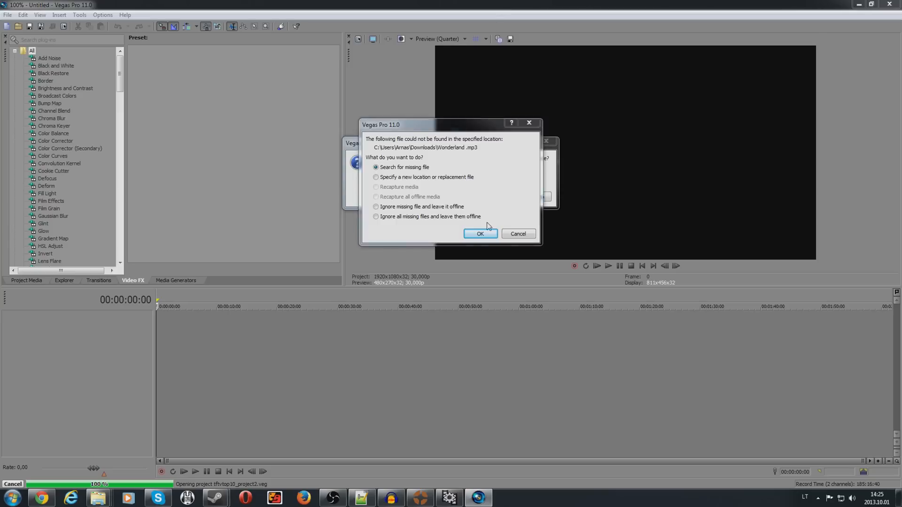
left_click(439, 217)
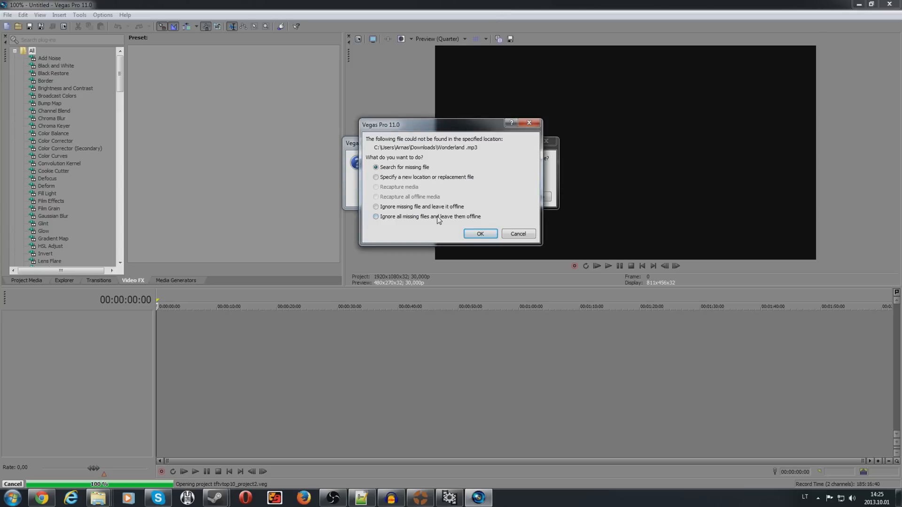
left_click(480, 233)
left_click(541, 197)
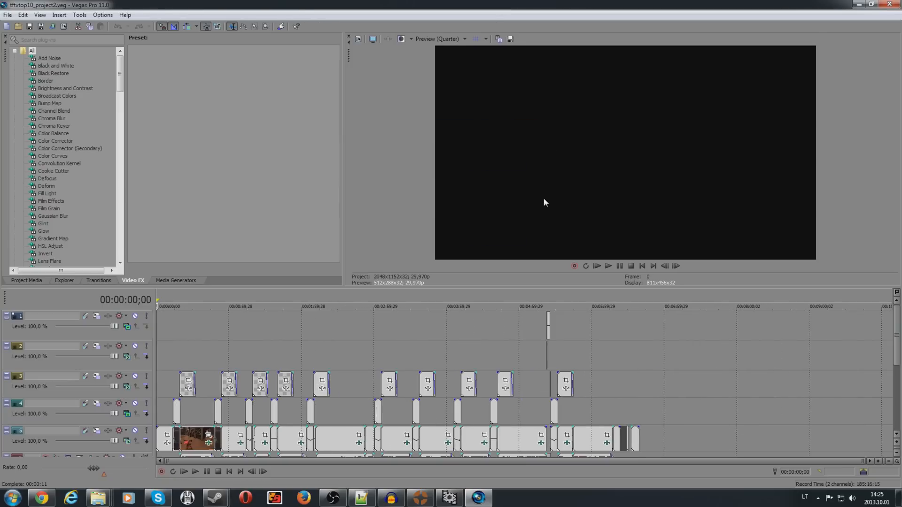
Start a new project with a width of 2048, a height of 1152 and a frame rate of 29,970 (NTSC)
left_click(8, 15)
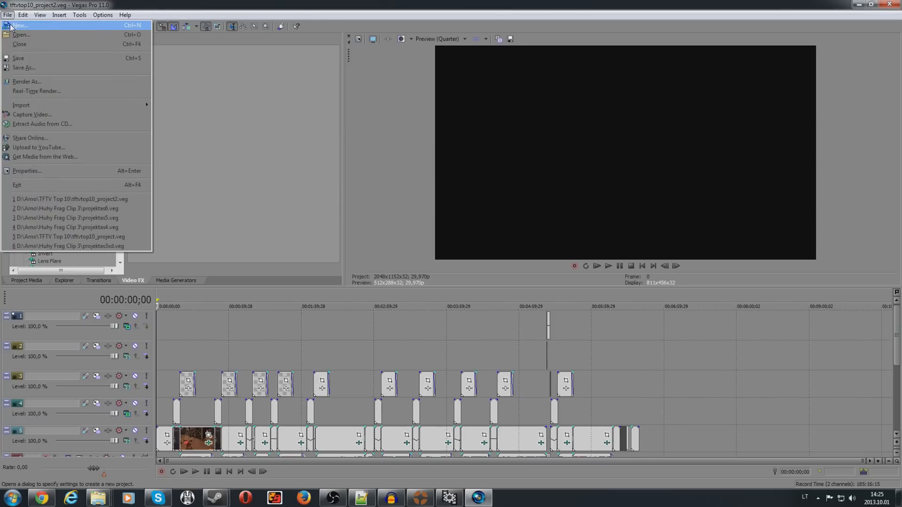
left_click(10, 26)
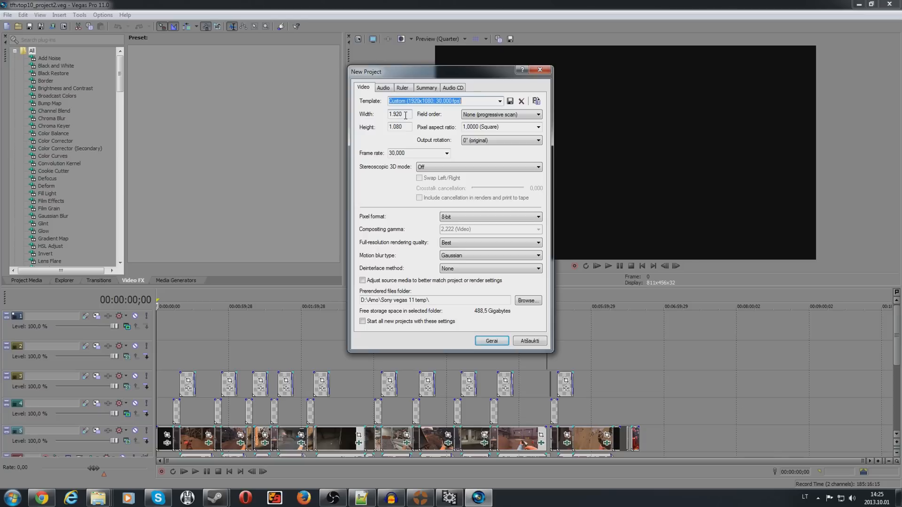
double_click(405, 115)
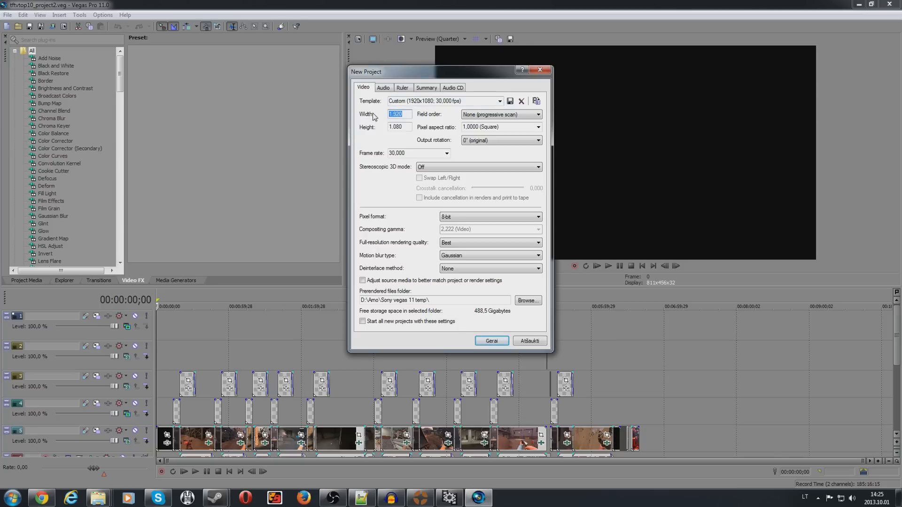
type("2048")
key("Tab")
type("1152")
left_click(446, 154)
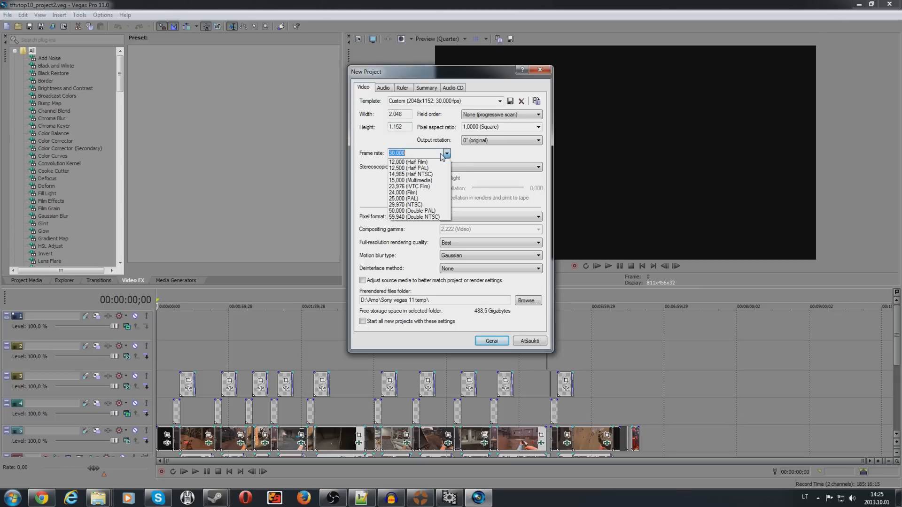
left_click(403, 205)
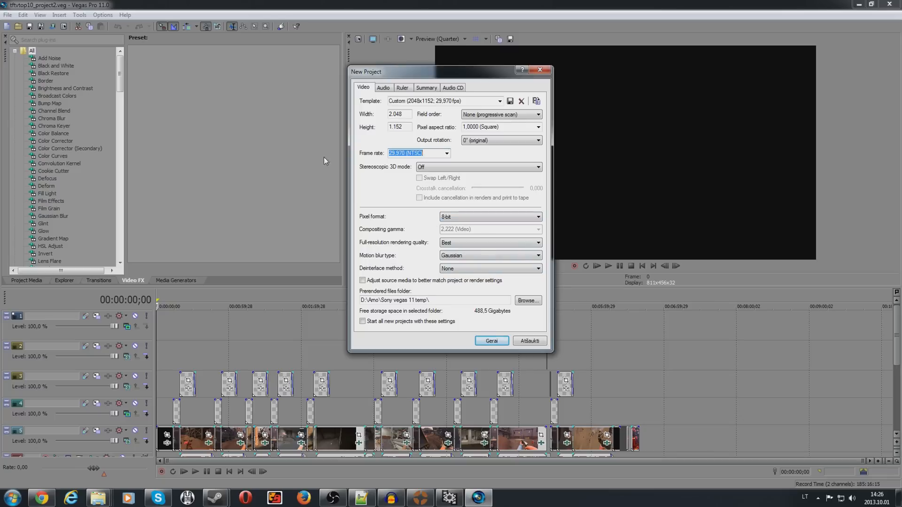
Review the audio settings, keep the resample and stretch quality at Best, and create the new project
left_click(384, 89)
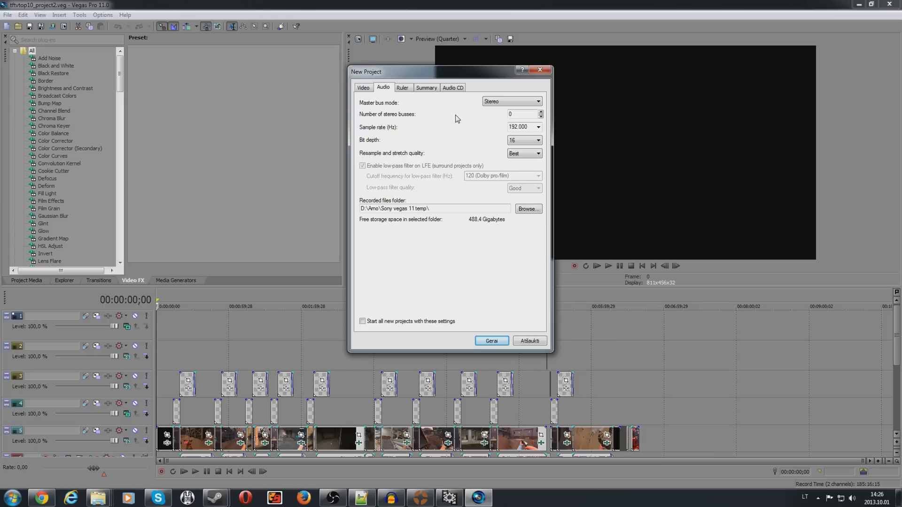
left_click(519, 155)
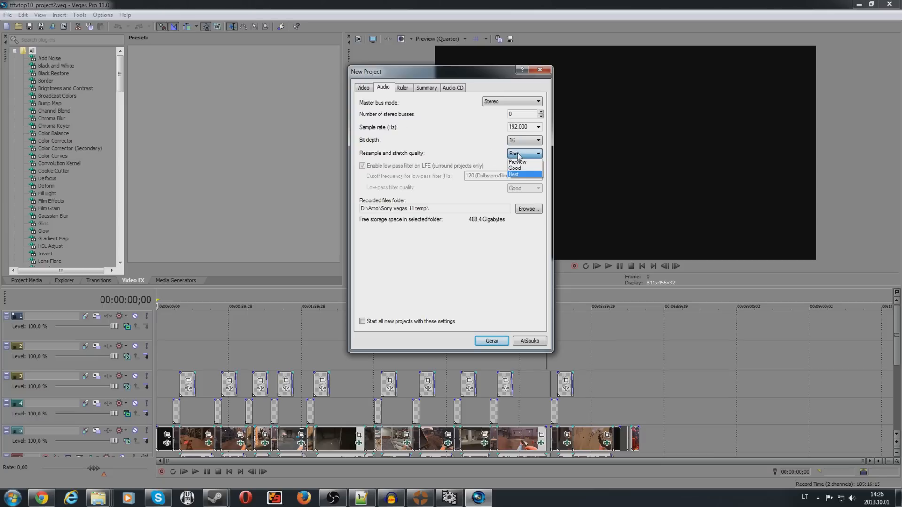
left_click(363, 90)
left_click(364, 90)
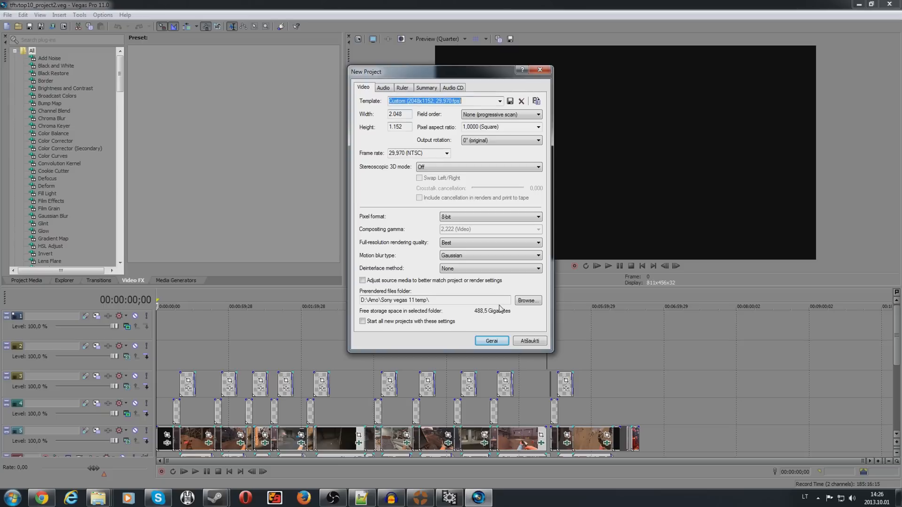
left_click(492, 341)
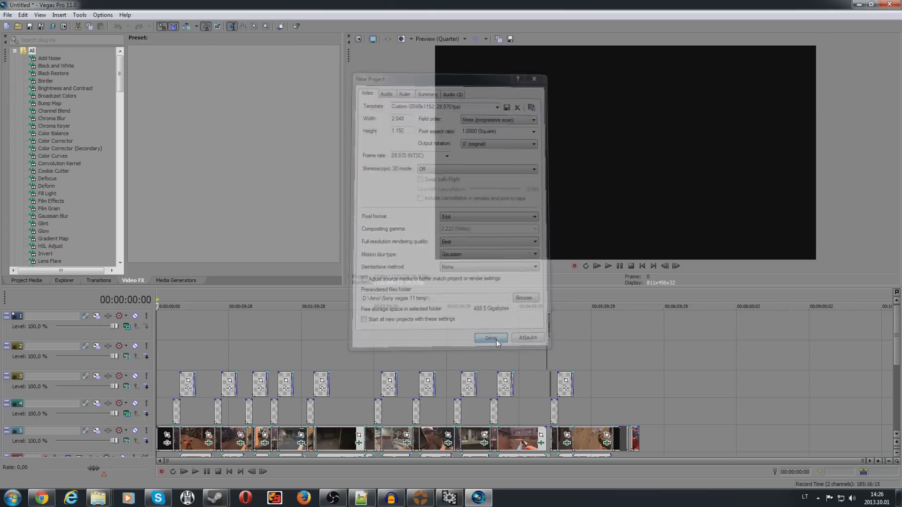
Switch to Windows Explorer and open the Huhy Frag Clip 3 folder on drive D, where the rendered AVI is stored
mouse_move(97, 497)
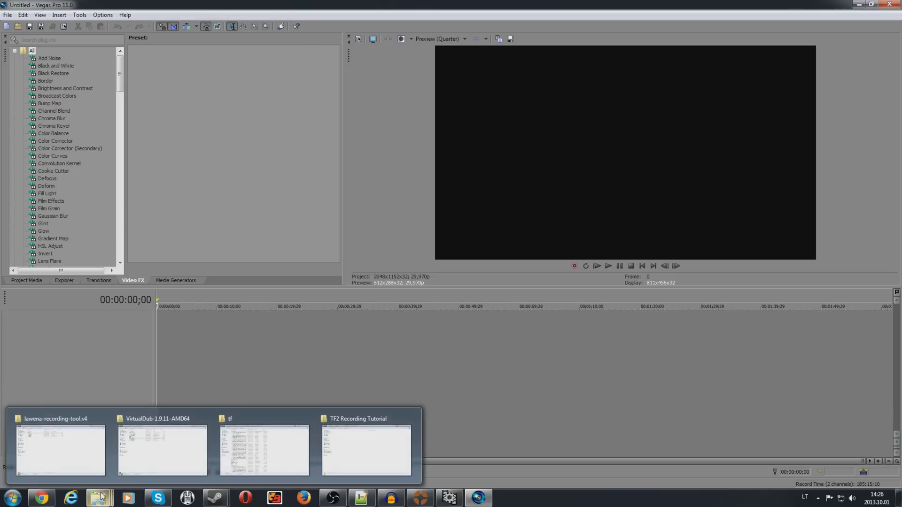
left_click(264, 449)
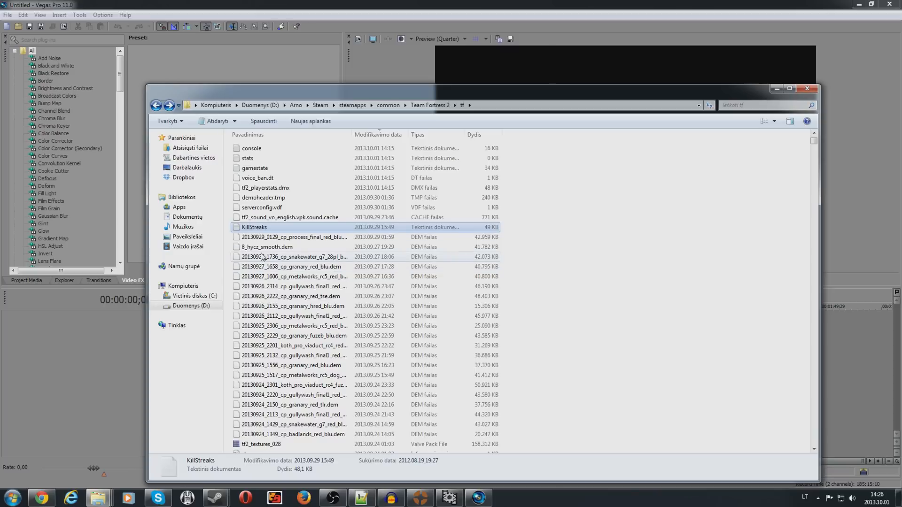
left_click(183, 286)
double_click(374, 160)
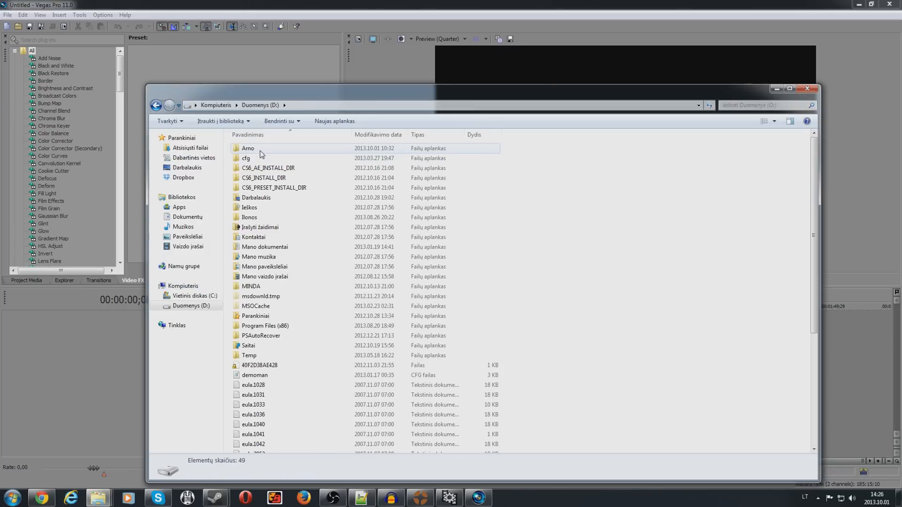
double_click(260, 149)
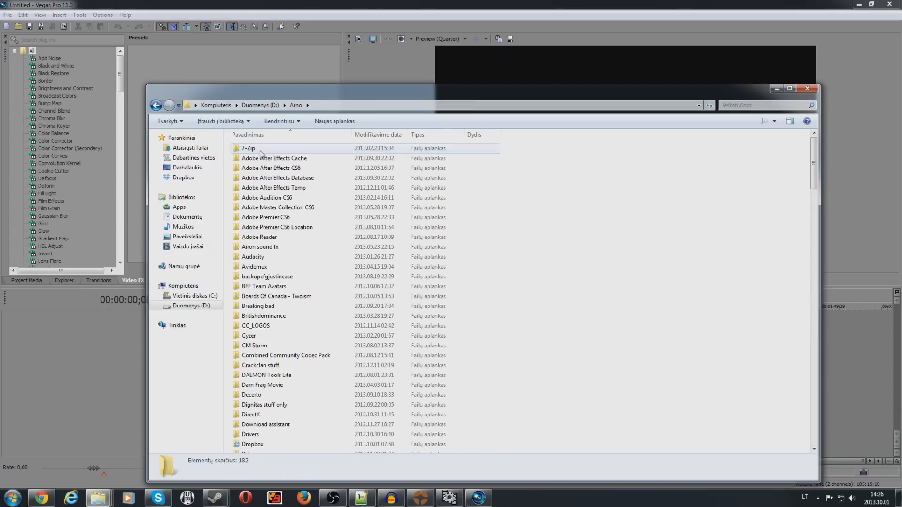
scroll(260, 154, "down", 15)
double_click(271, 177)
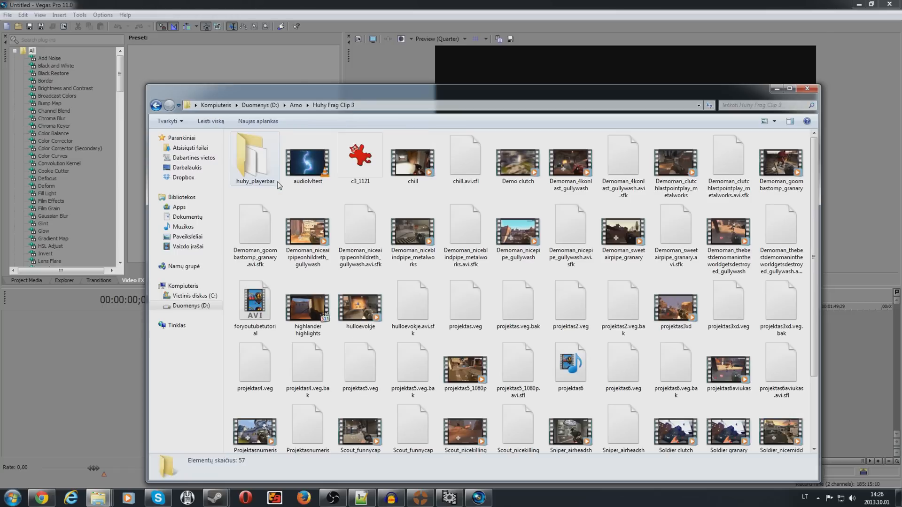
Add the foryoutubetutorial video from the Huhy Frag Clip 3 folder to the start of the empty timeline in Vegas Pro
scroll(506, 210, "down", 2)
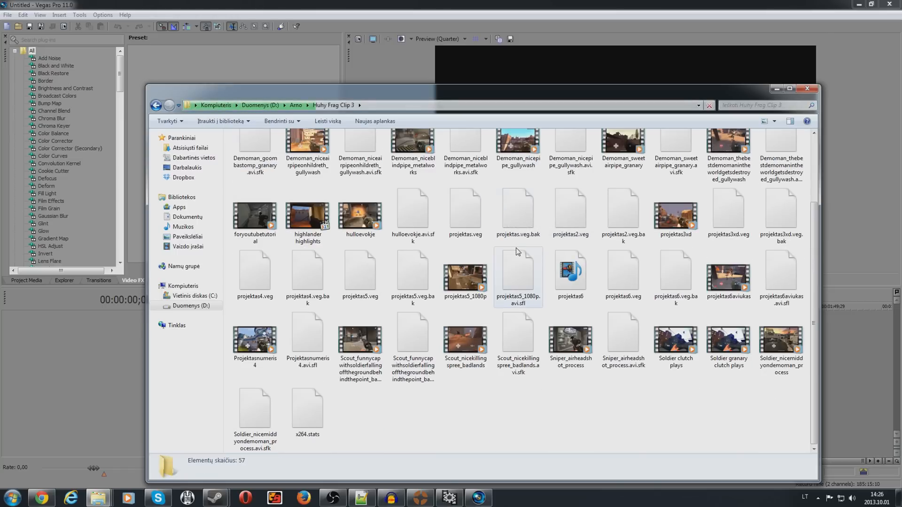
left_click(255, 218)
left_click_drag(371, 104, 739, 91)
left_click_drag(622, 207, 191, 353)
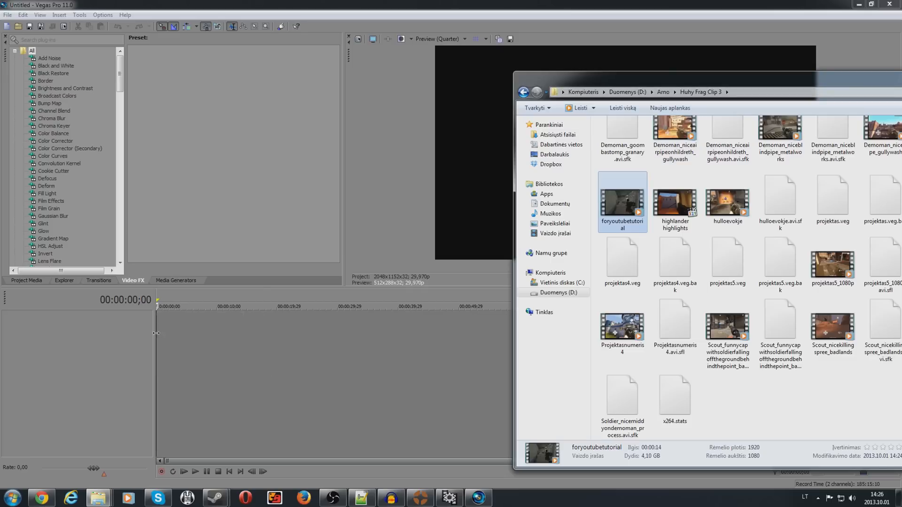
left_click(384, 4)
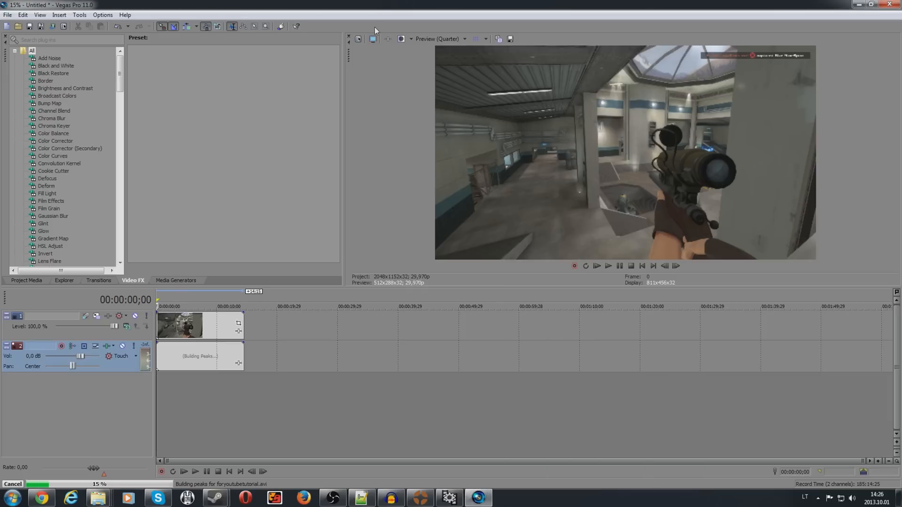
Lower the audio track's volume to -2,7 dB and set the video preview quality to Preview (Full)
left_click_drag(80, 355, 72, 356)
left_click(439, 39)
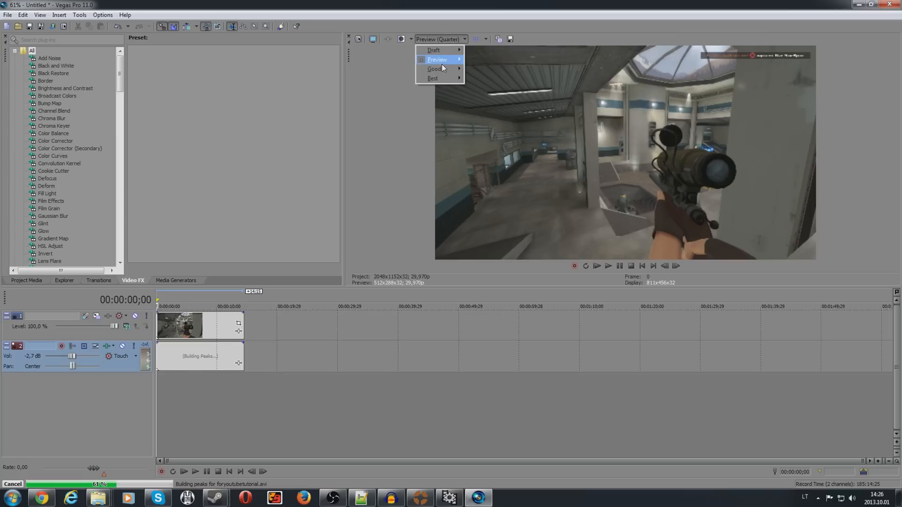
mouse_move(439, 60)
left_click(483, 68)
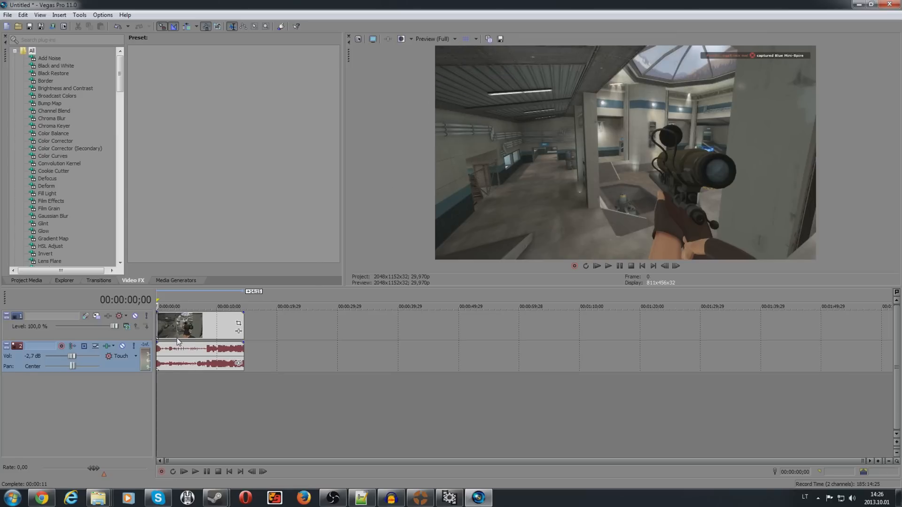
Disable resampling for the video event on track 1
left_click(190, 331)
right_click(190, 332)
mouse_move(225, 258)
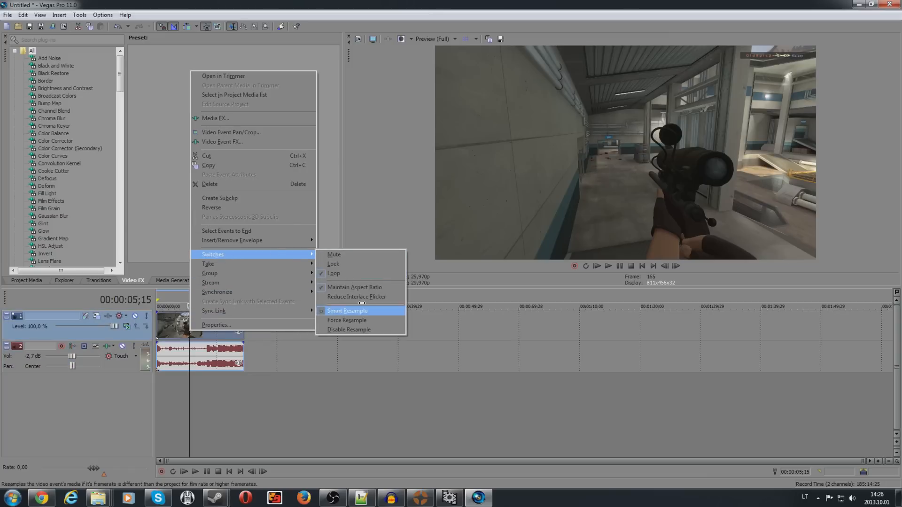
left_click(358, 329)
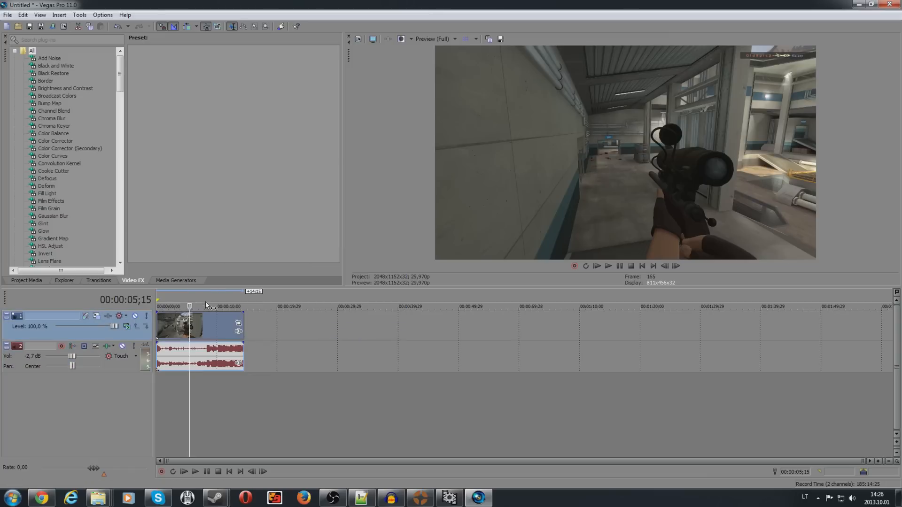
right_click(200, 328)
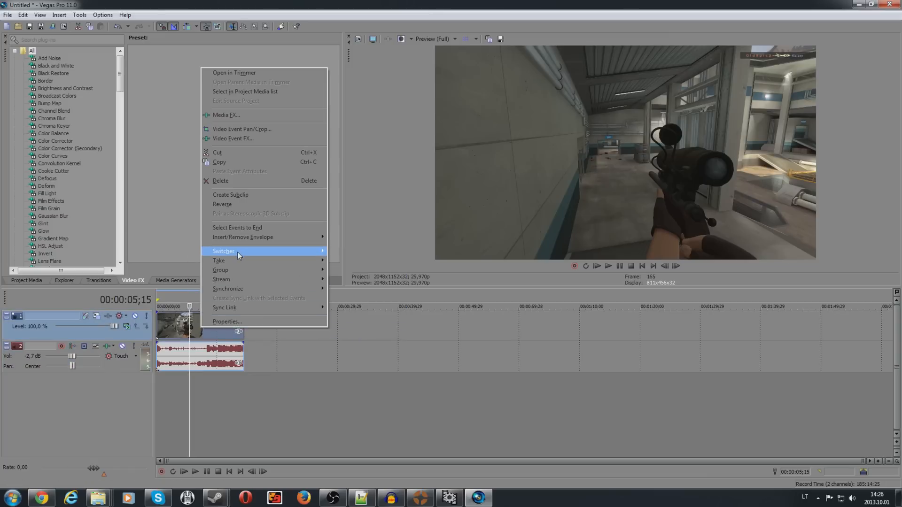
mouse_move(305, 251)
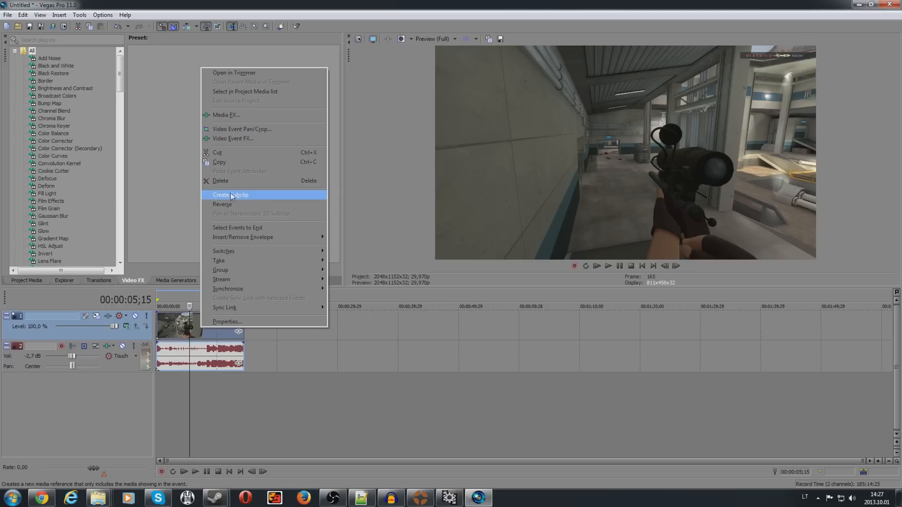
left_click(310, 4)
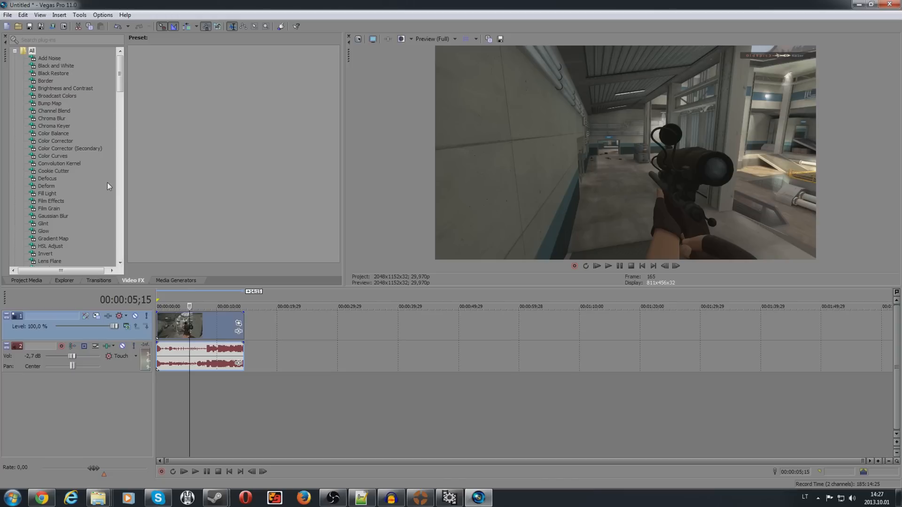
Apply the Morf_coL preset of the Magic Bullet Looks effect to the video event and bring up its look editor
scroll(108, 207, "down", 1)
scroll(108, 211, "up", 1)
left_click(66, 142)
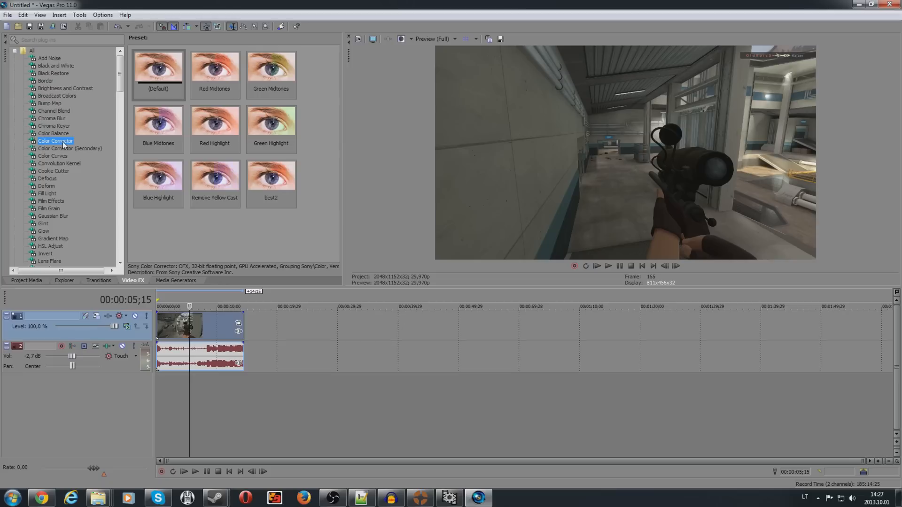
scroll(70, 170, "down", 5)
left_click(73, 180)
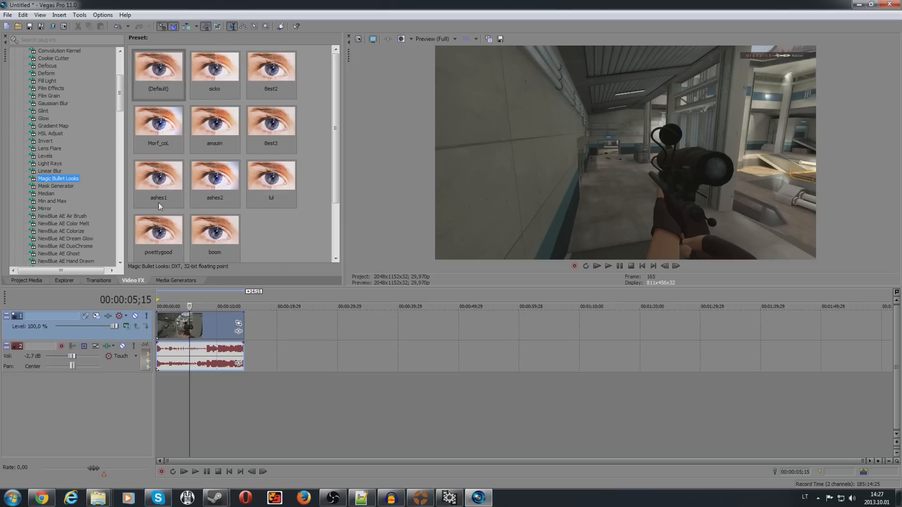
left_click_drag(172, 123, 202, 321)
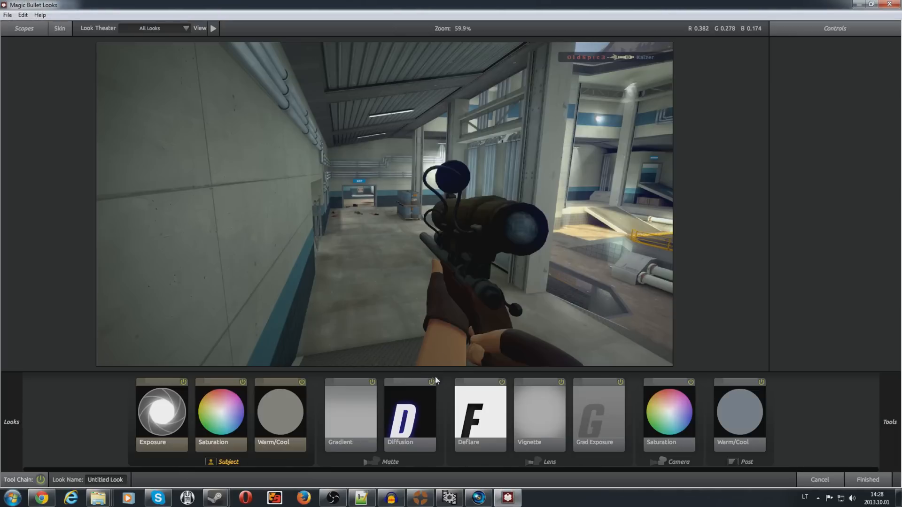
Turn off the Diffusion tool in the look and set the subject Exposure to +0.30 stops
left_click(433, 386)
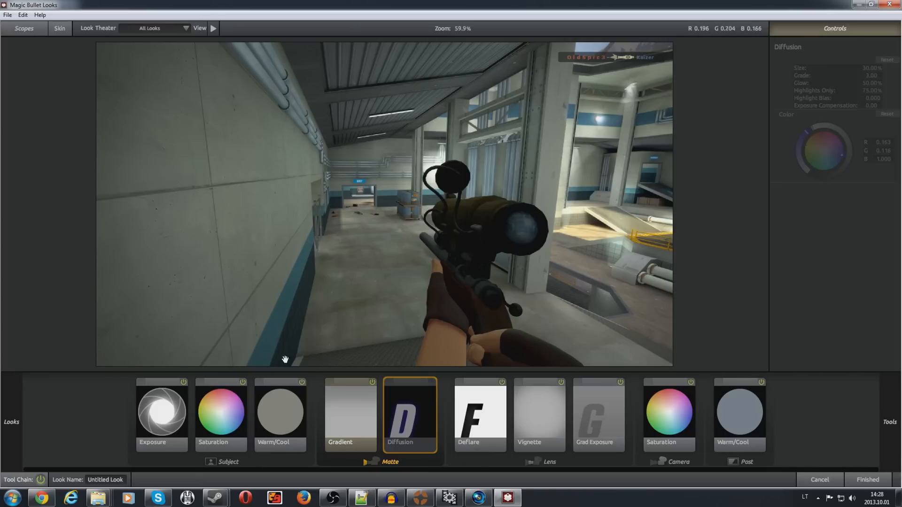
left_click(245, 378)
left_click(872, 69)
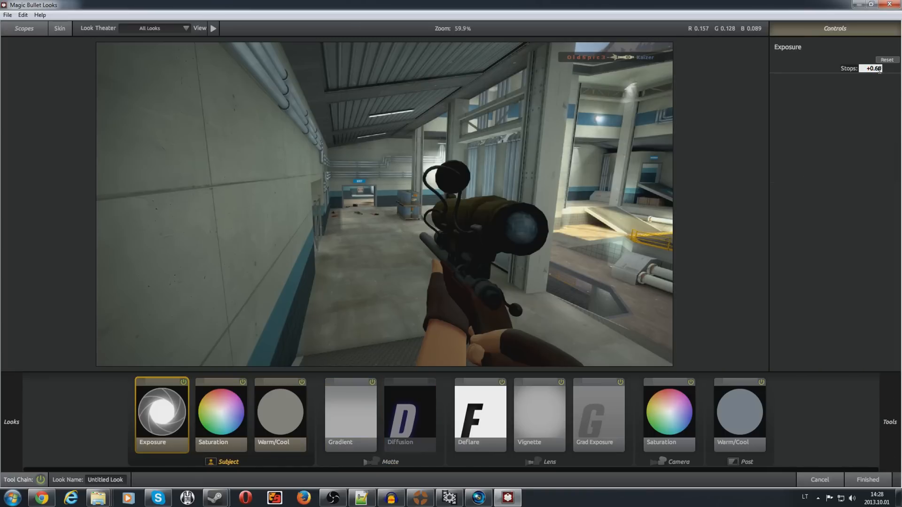
key("Return")
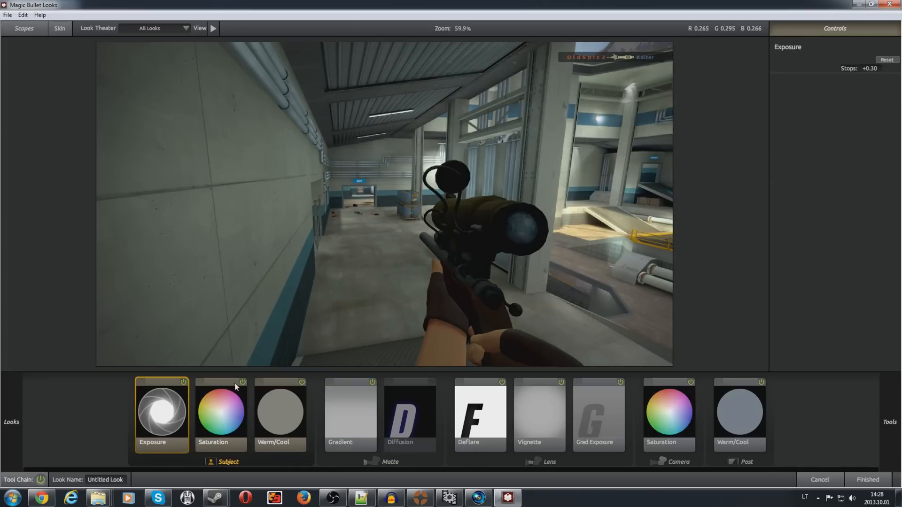
Adjust the subject Saturation amount, finish the look and return to the project
left_click(235, 388)
left_click(865, 68)
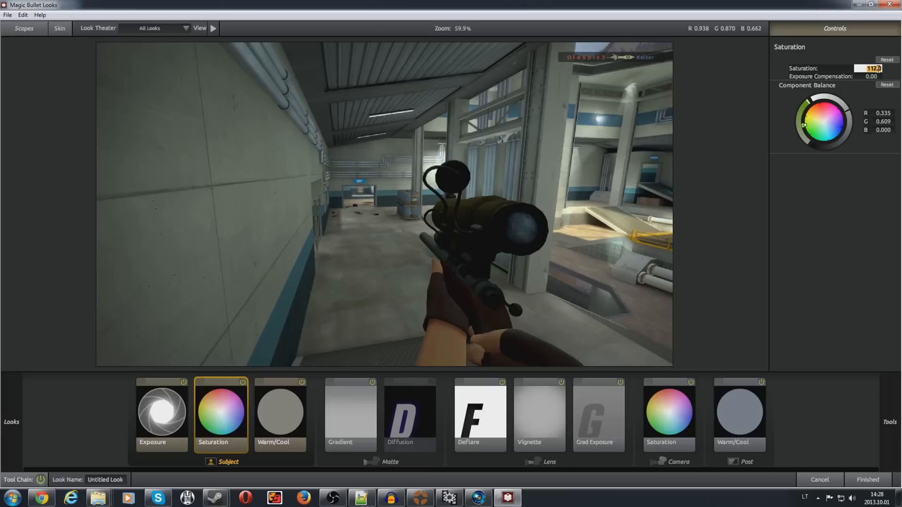
key("Return")
left_click(867, 478)
left_click(407, 86)
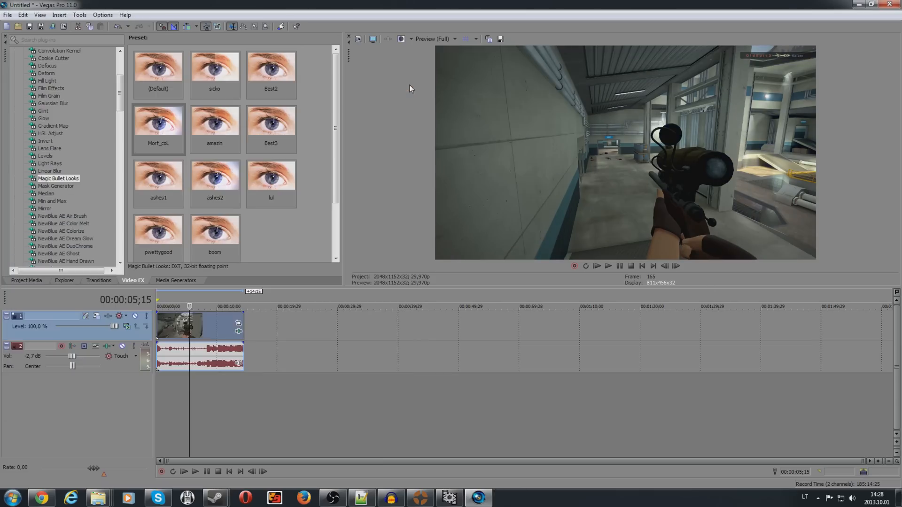
Start rendering the project and choose the MGE template of the Video for Windows (*.avi) output format
left_click(7, 14)
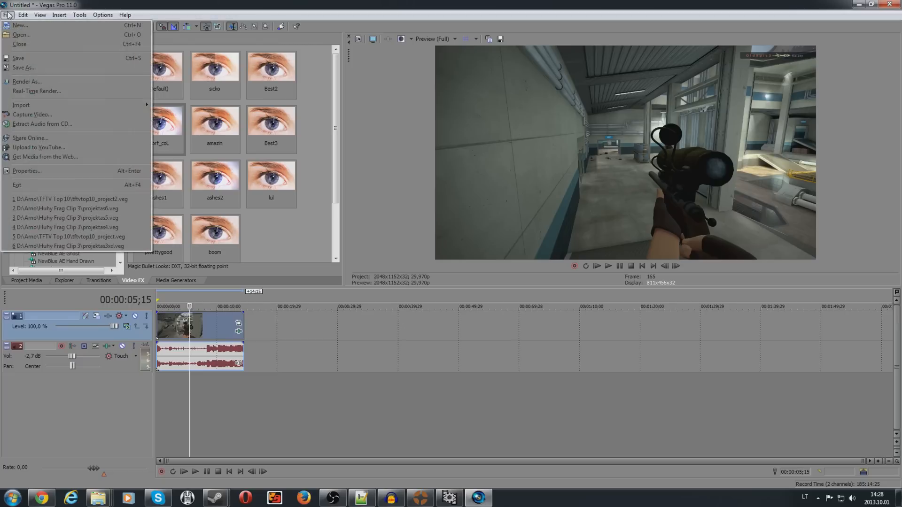
left_click(28, 80)
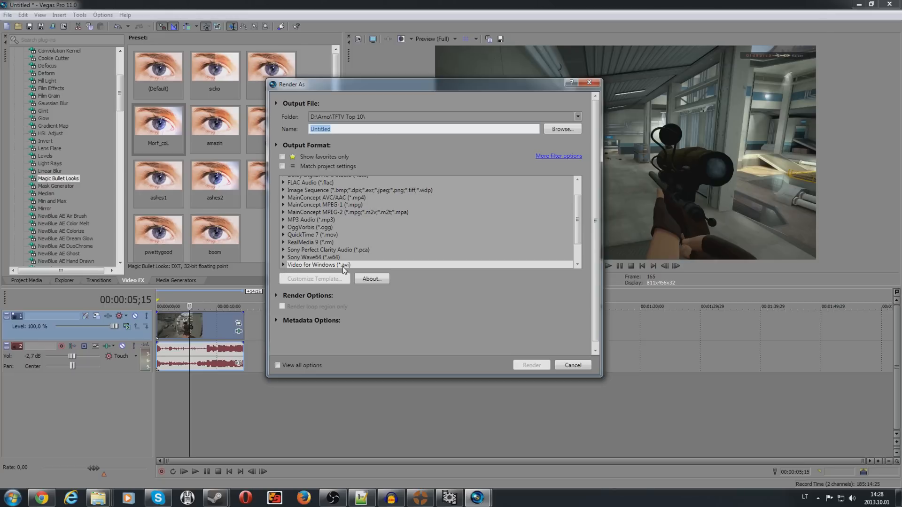
left_click(282, 266)
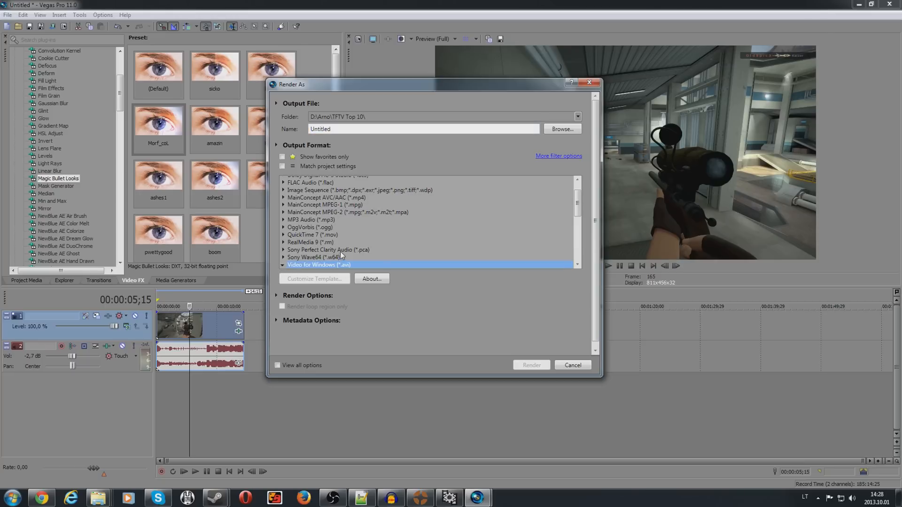
scroll(340, 252, "down", 2)
left_click(319, 247)
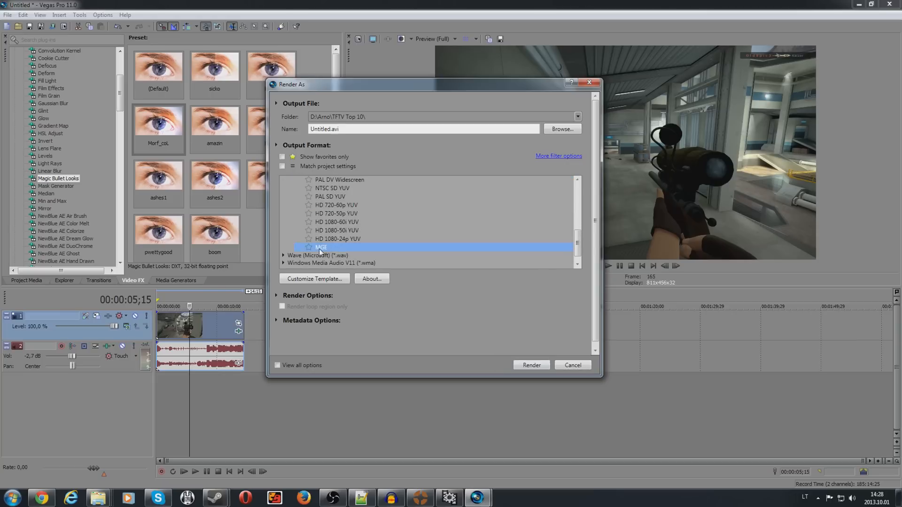
Customize the MGE render template with a custom frame size of 2048 wide by 1152 high
left_click(308, 279)
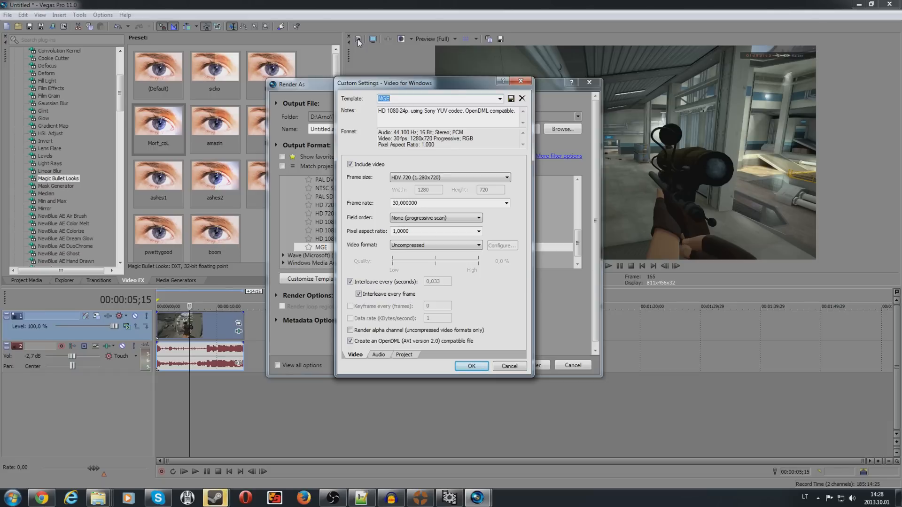
left_click(415, 179)
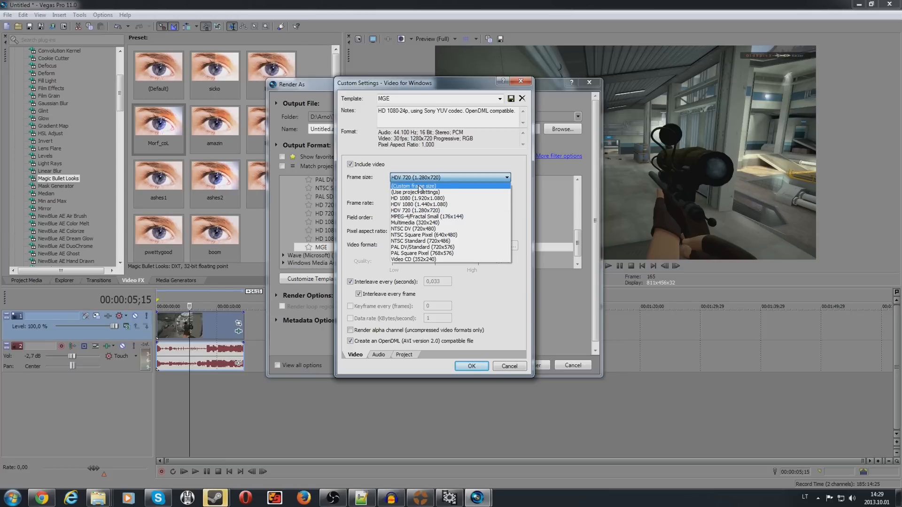
left_click(420, 187)
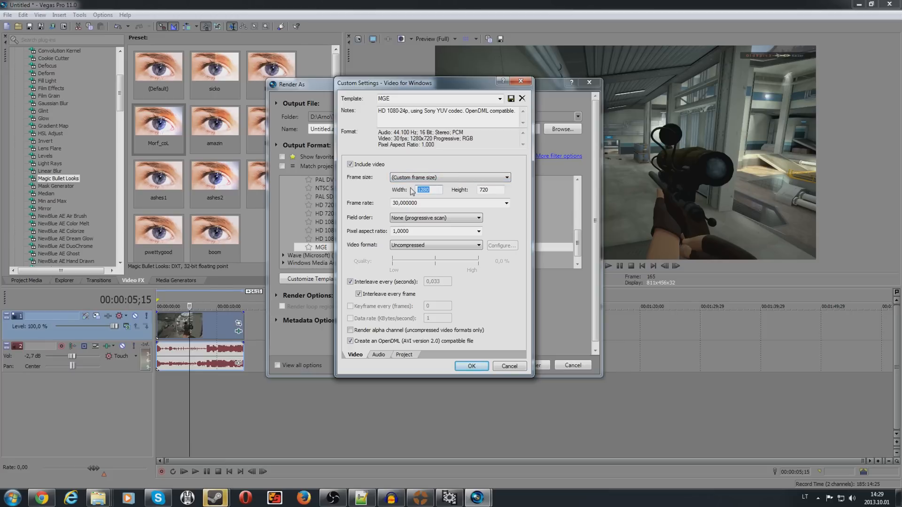
type("2048")
key("Tab")
type("1152")
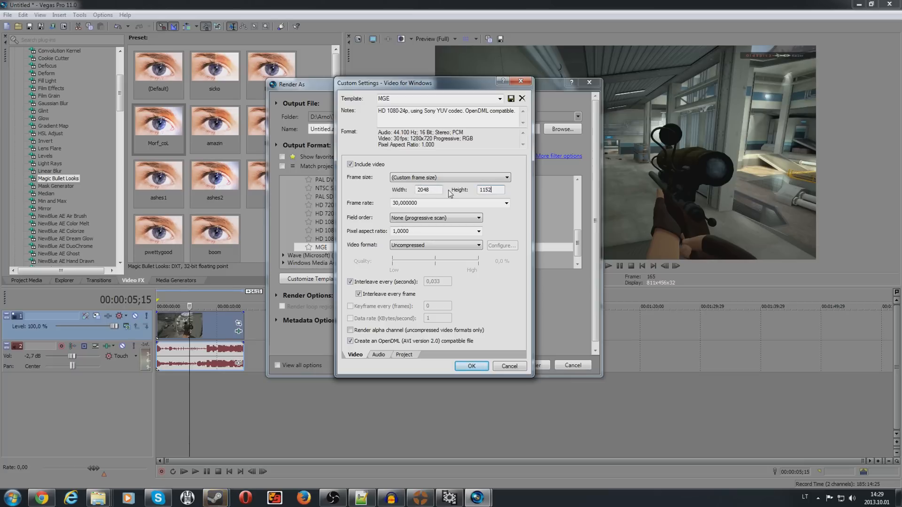
key("Tab")
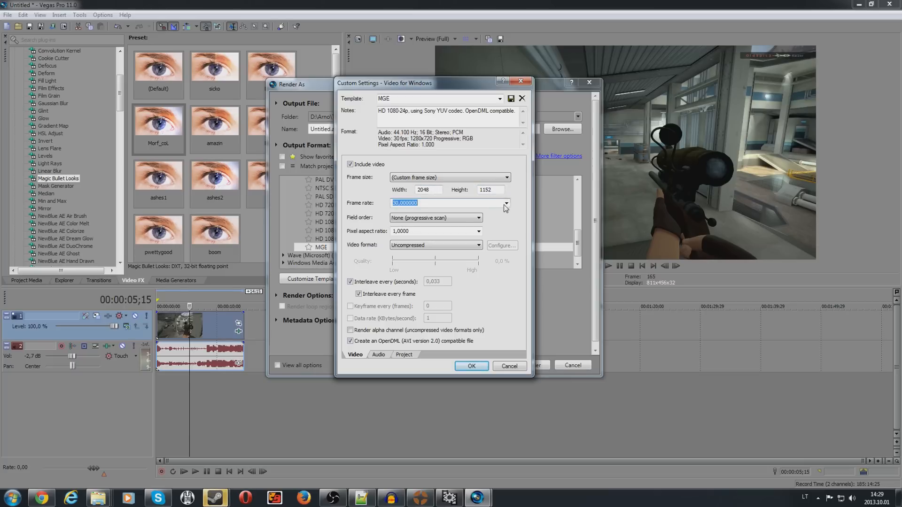
Set the render template's frame rate to 29,970 (NTSC) and its video format to Lagarith Lossless Codec
left_click(501, 206)
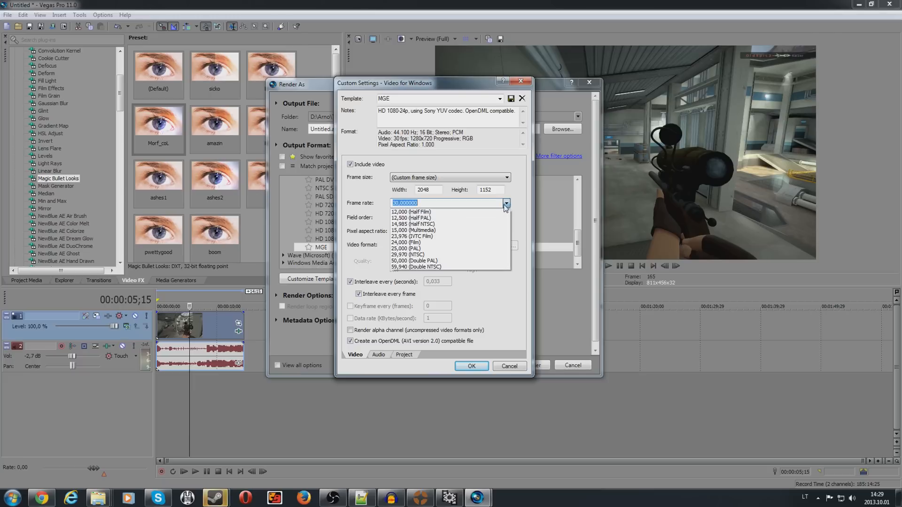
left_click(427, 256)
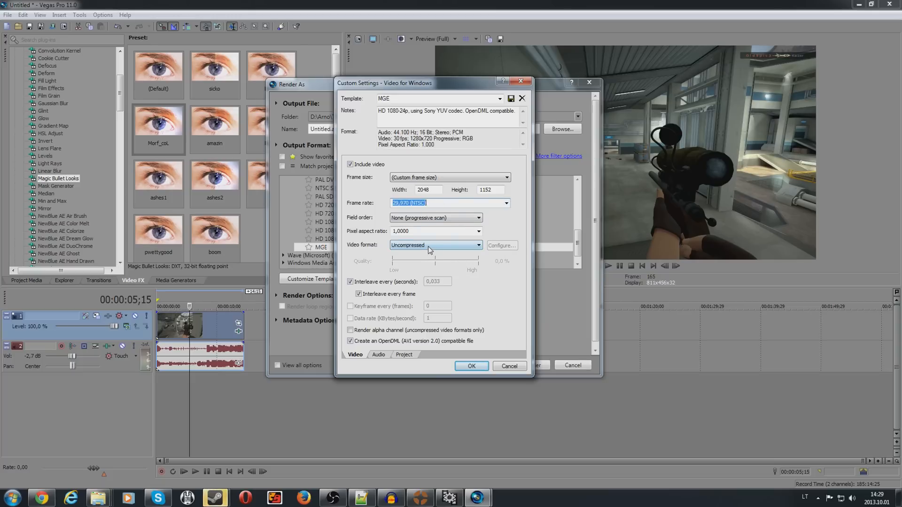
left_click(430, 247)
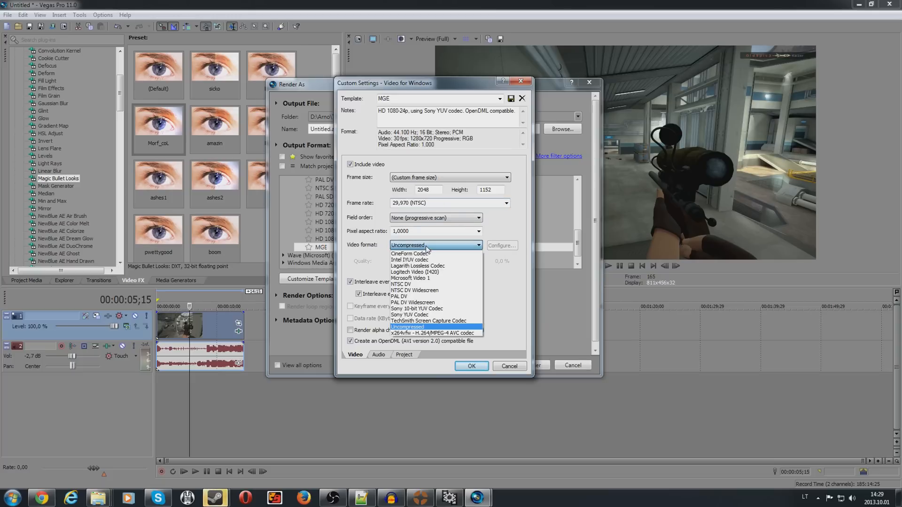
left_click(438, 266)
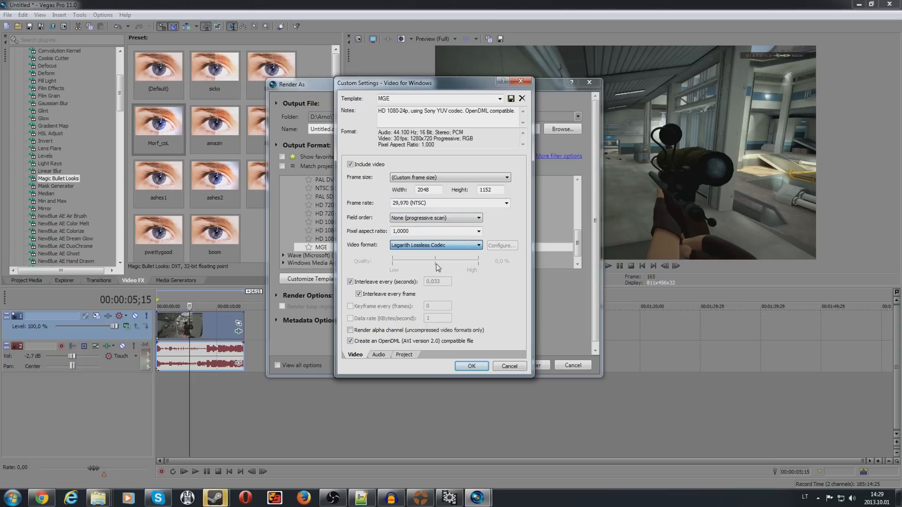
Review the template's audio settings, keep the video rendering quality at Best, and accept the custom settings
left_click(380, 355)
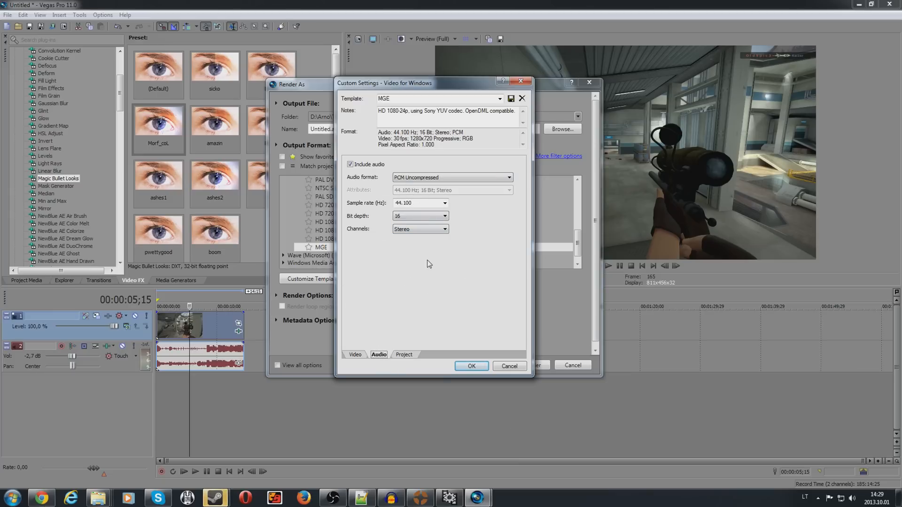
left_click(405, 355)
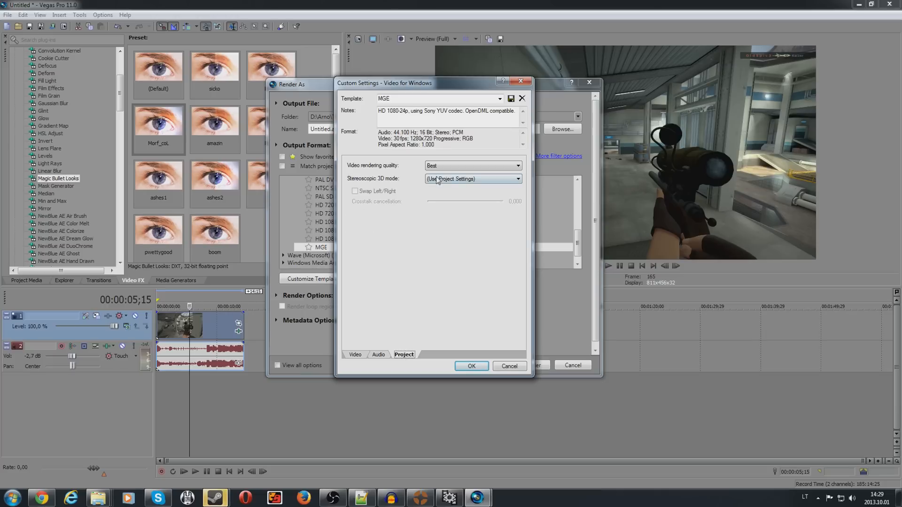
left_click(472, 366)
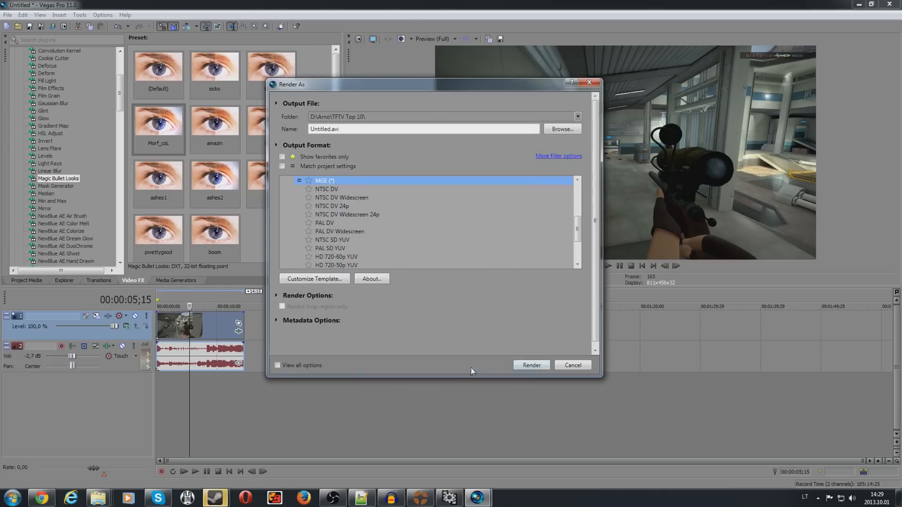
Name the output file foryoutubetest_finished in the TFTV Top 10 folder and start the render
left_click(558, 131)
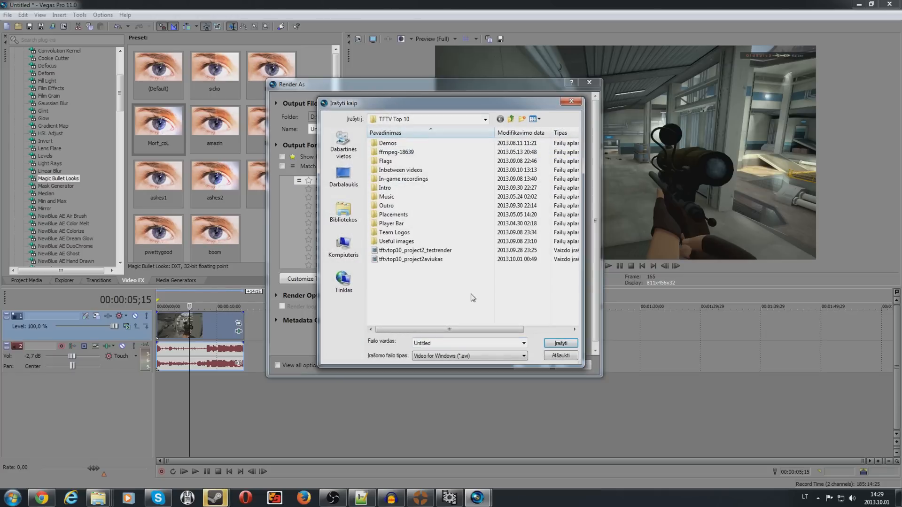
double_click(444, 342)
type("foryoutubetest_finish")
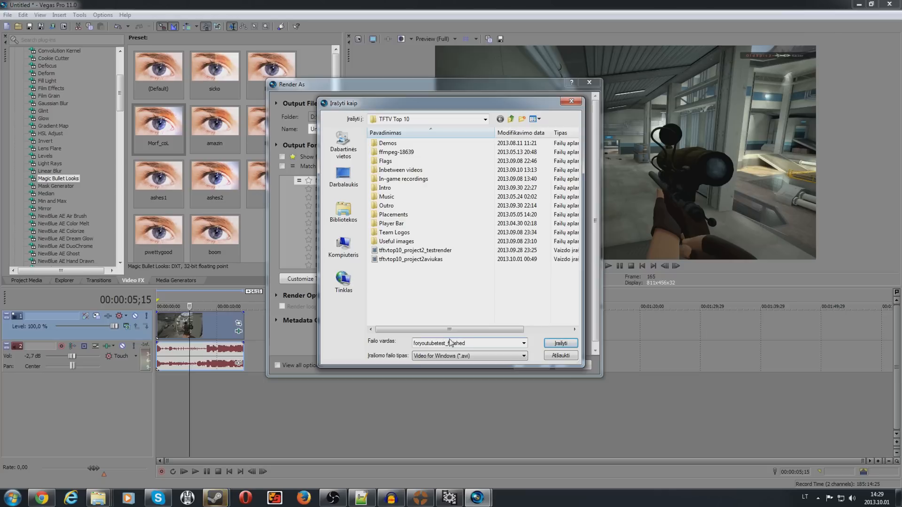
key("Return")
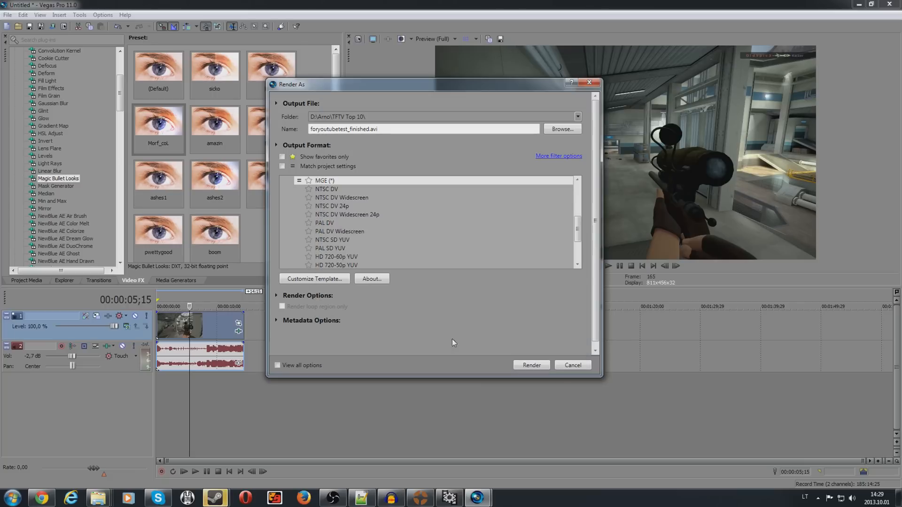
left_click(531, 365)
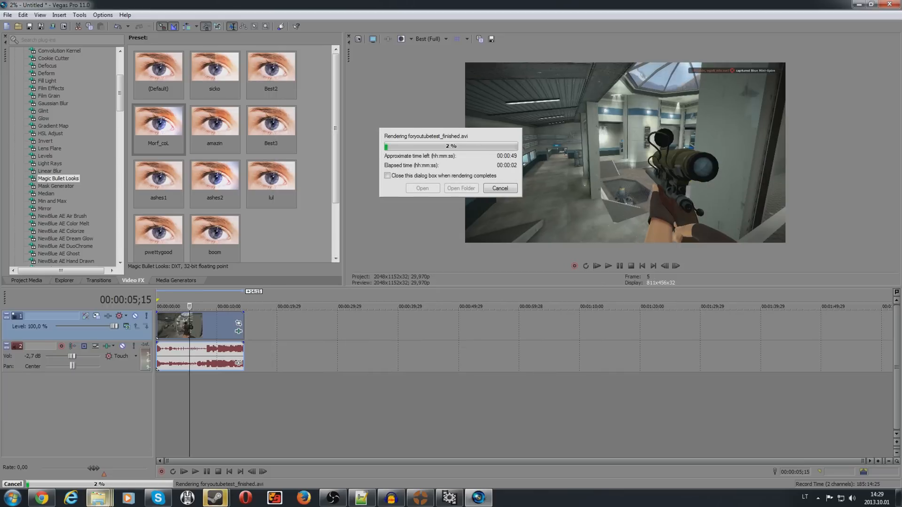
Browse drive D to the RipBot264v1.17.4 folder inside RipBotas264 and select the RipBot264 application
mouse_move(99, 498)
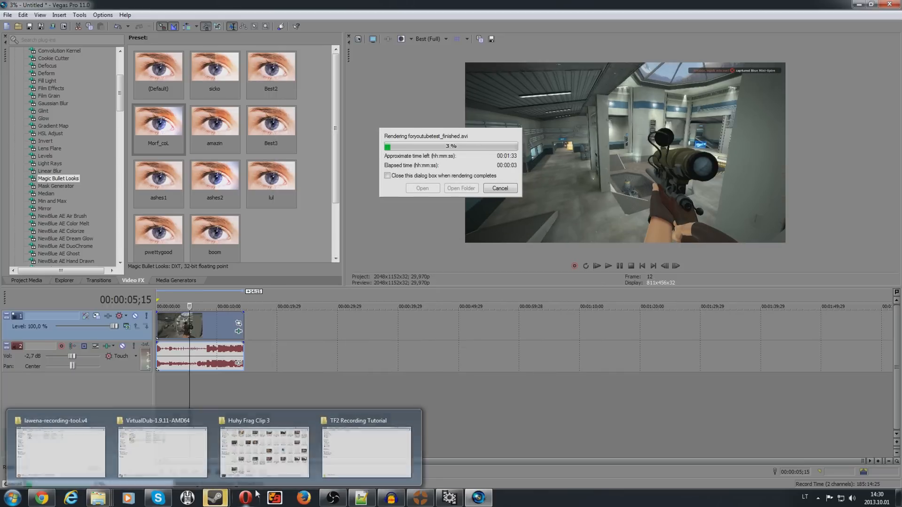
left_click(360, 445)
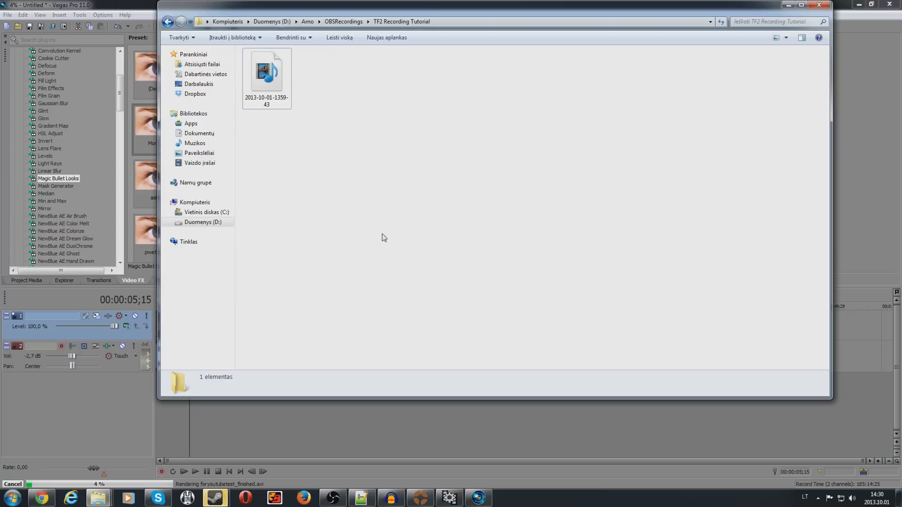
left_click(194, 202)
double_click(421, 72)
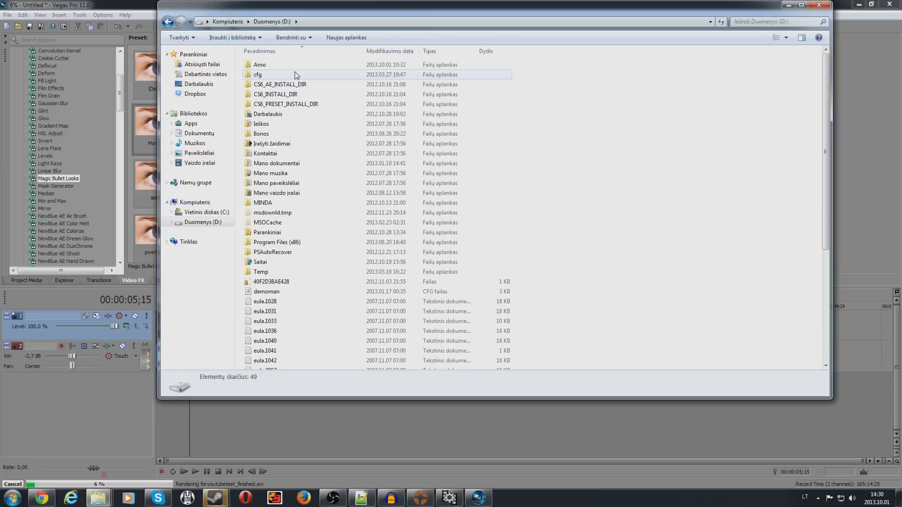
double_click(263, 62)
key("r")
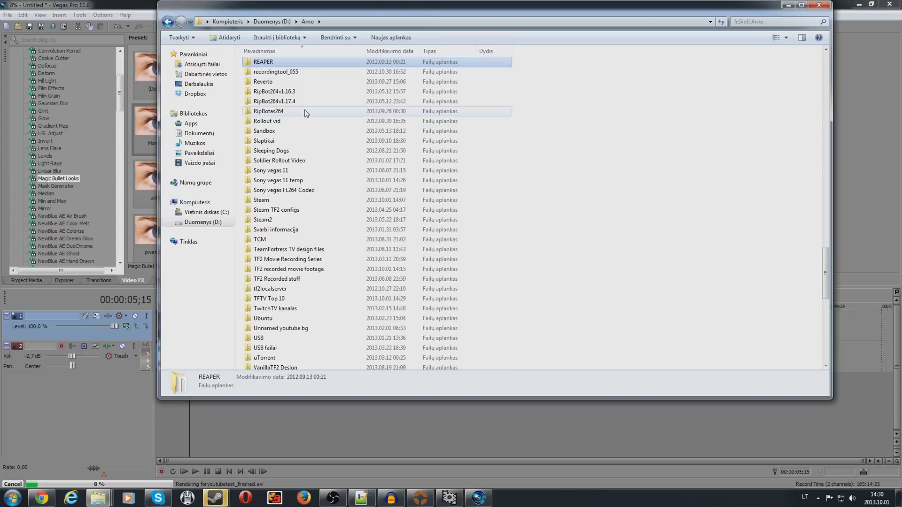
double_click(303, 112)
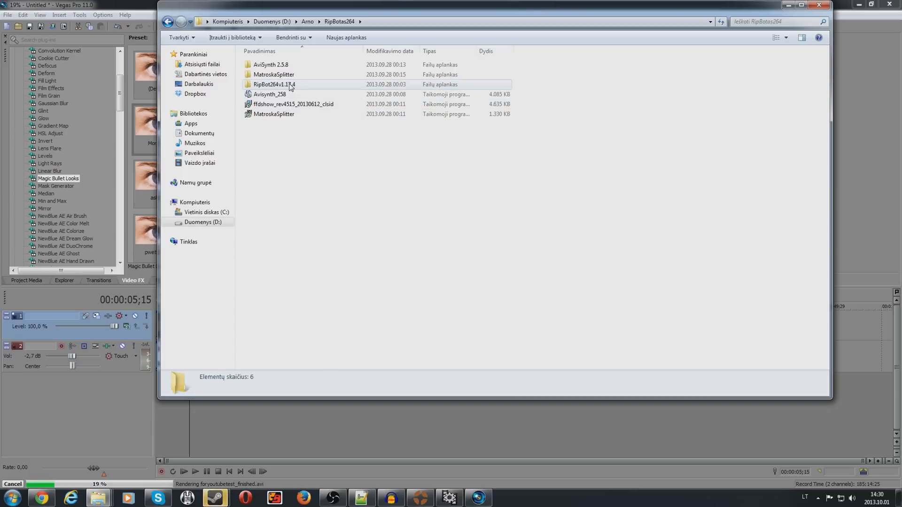
mouse_move(291, 87)
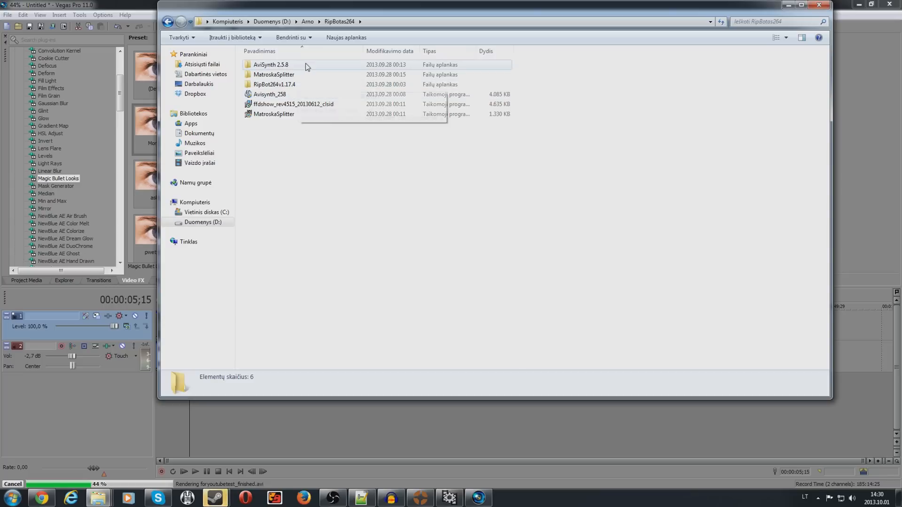
double_click(295, 86)
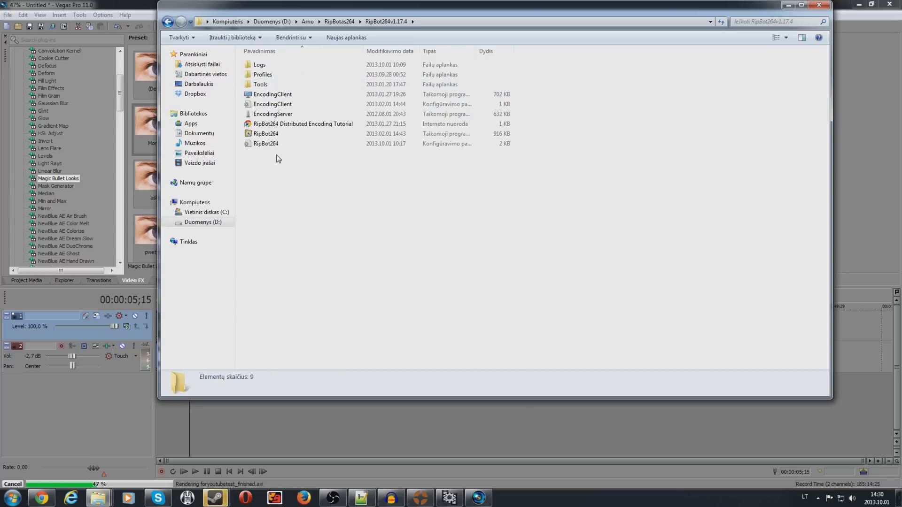
left_click(271, 137)
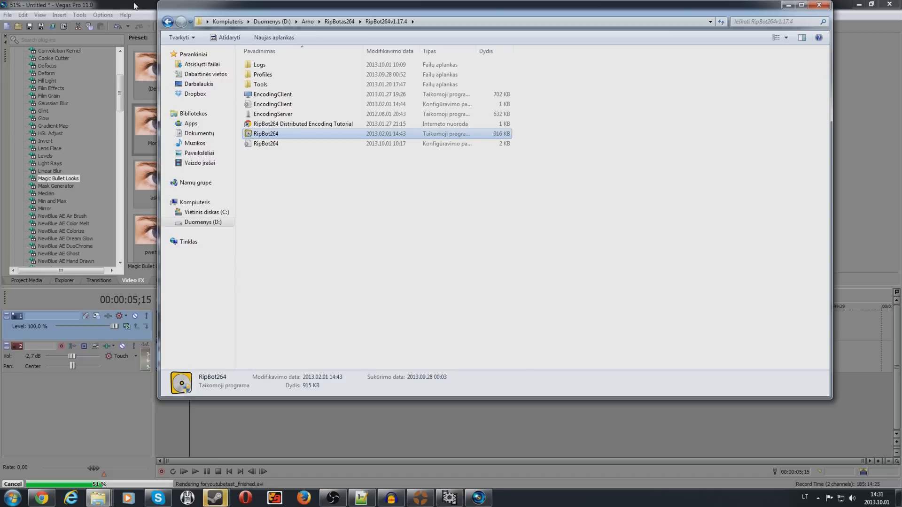
Bring Vegas Pro back into view and close VirtualDub while the render runs
left_click(134, 4)
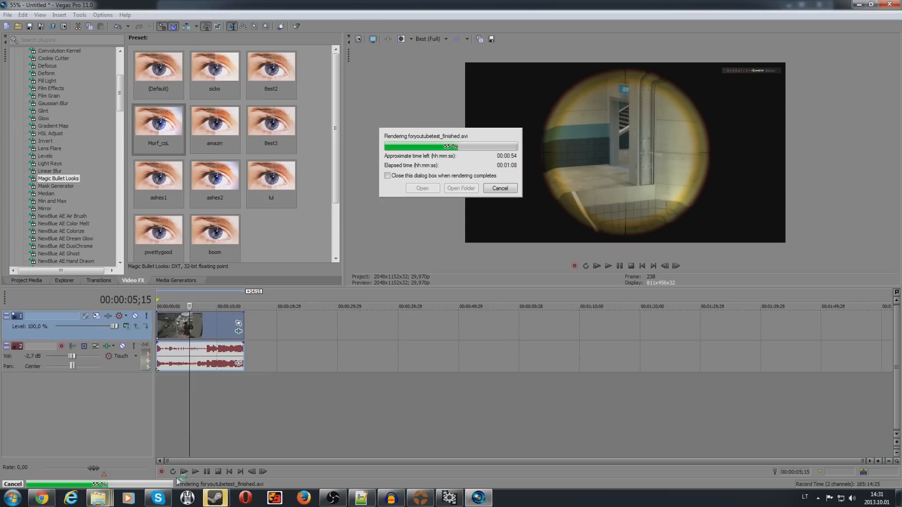
left_click(449, 498)
left_click(843, 15)
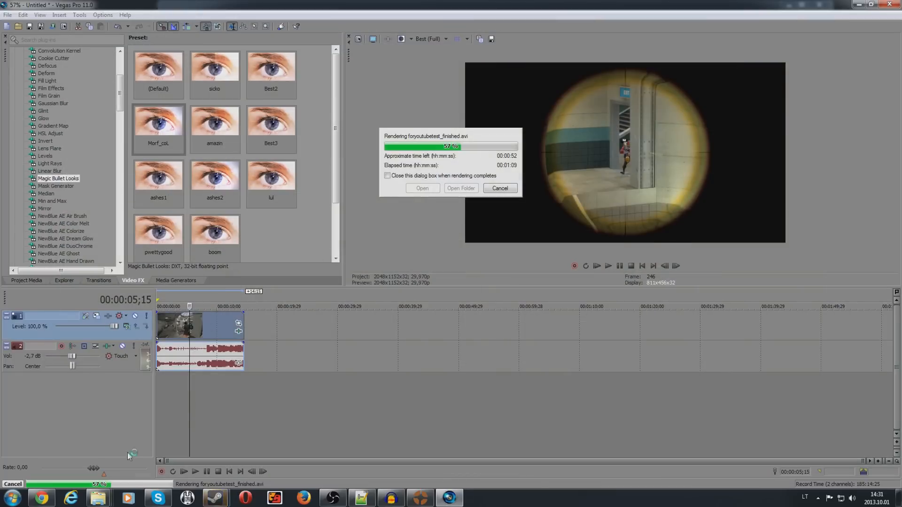
Launch RipBot264 from the RipBot264v1.17.4 folder and minimize the folder window
mouse_move(98, 498)
left_click(366, 447)
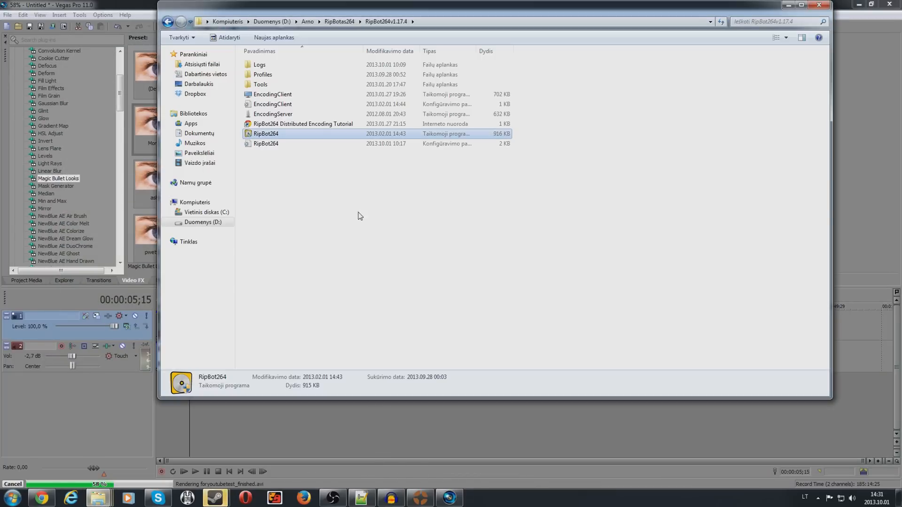
double_click(276, 135)
left_click(789, 5)
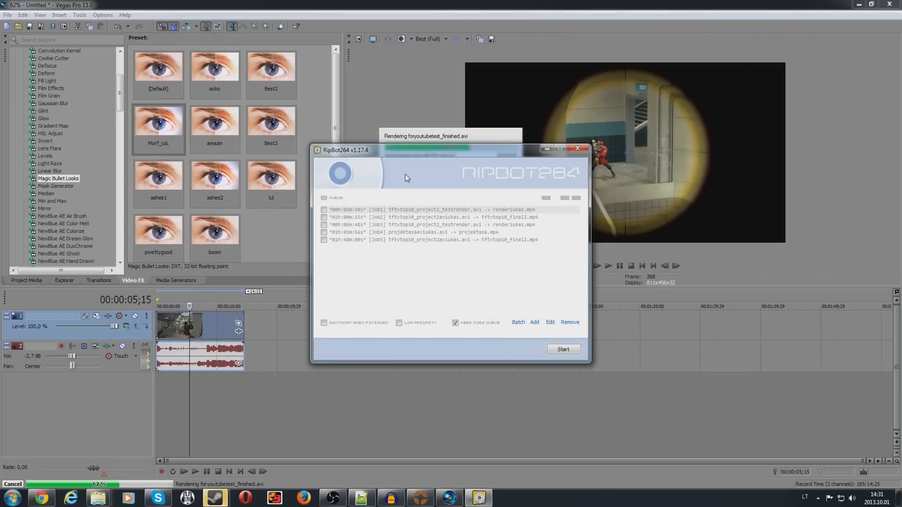
Return to Vegas Pro, dismiss the completed render's dialog and close the program
left_click(495, 6)
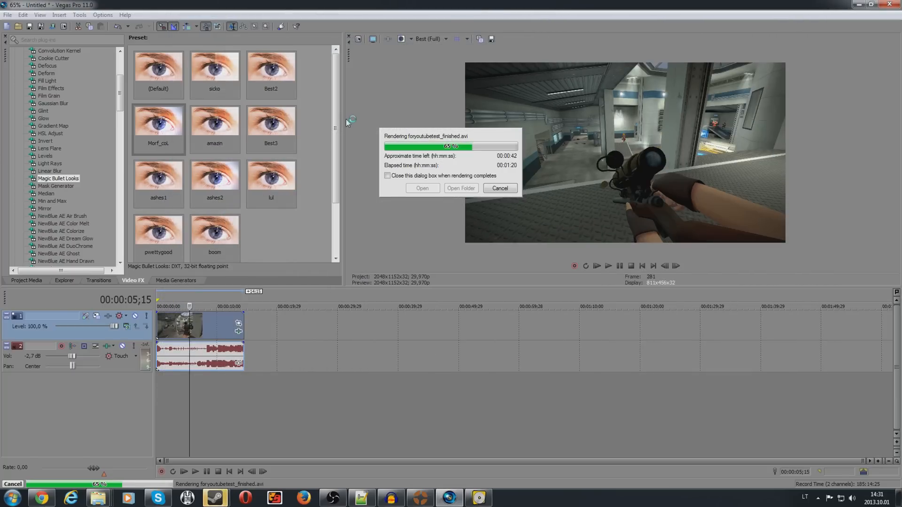
mouse_move(214, 502)
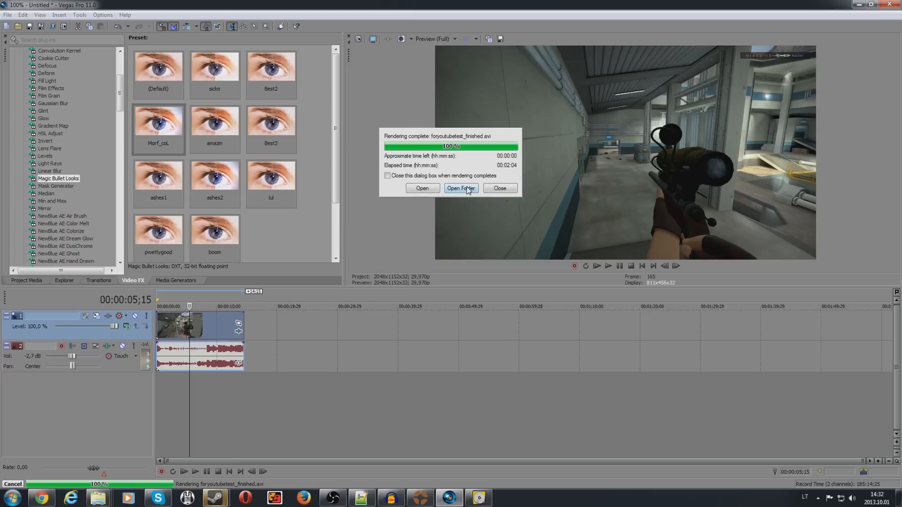
left_click(500, 188)
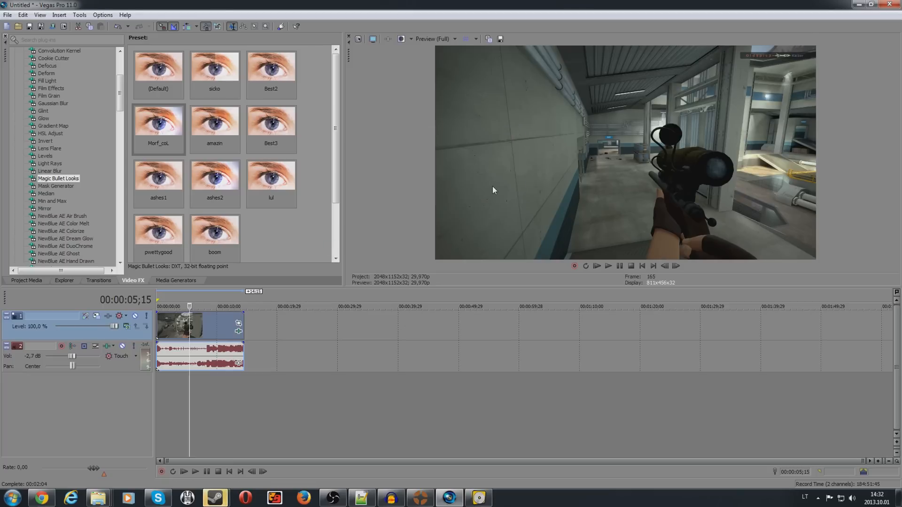
left_click(890, 4)
left_click(458, 198)
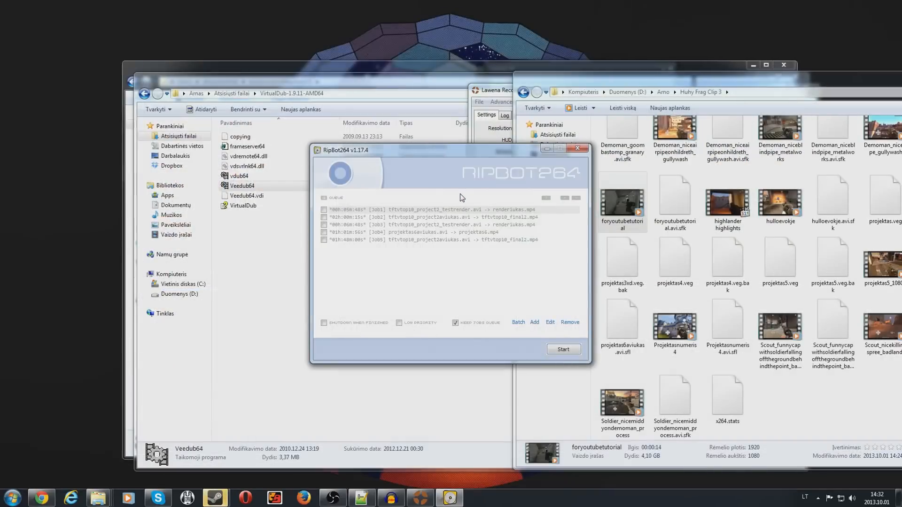
Move the Huhy Frag Clip 3 folder window across the desktop and minimize it
left_click_drag(736, 80, 536, 85)
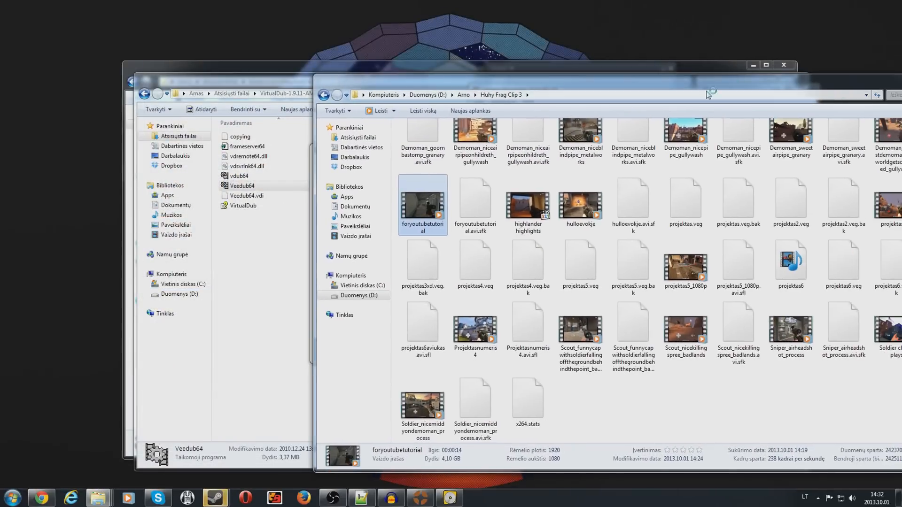
left_click_drag(851, 88, 606, 88)
left_click(701, 83)
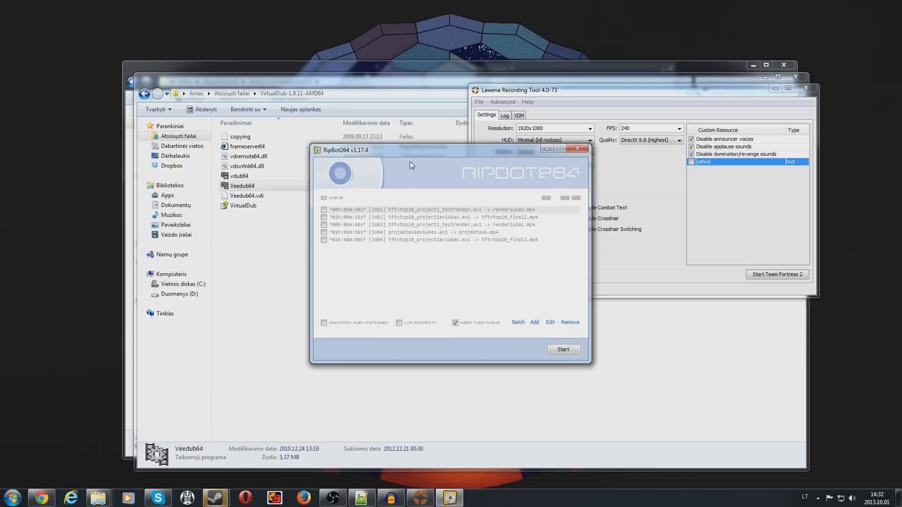
Look over the installers in the RipBotas264 folder, then minimize its window
mouse_move(97, 505)
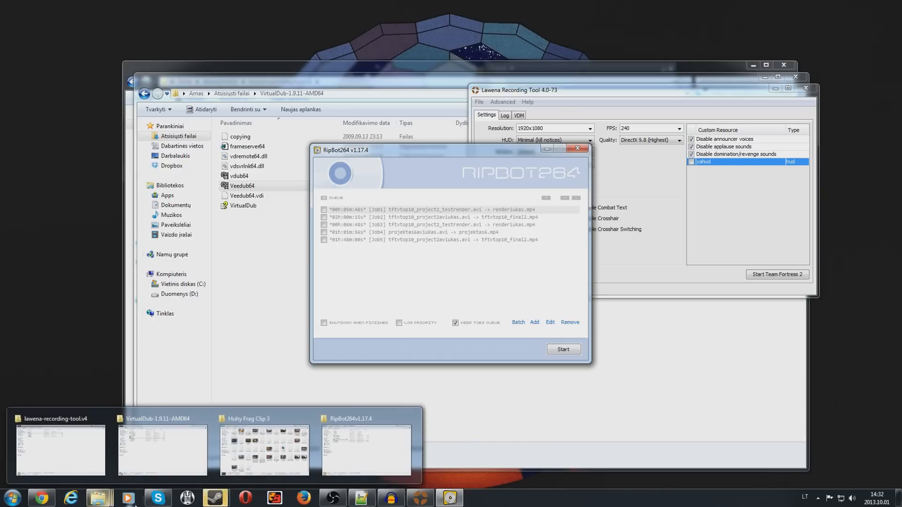
left_click(366, 450)
left_click(166, 22)
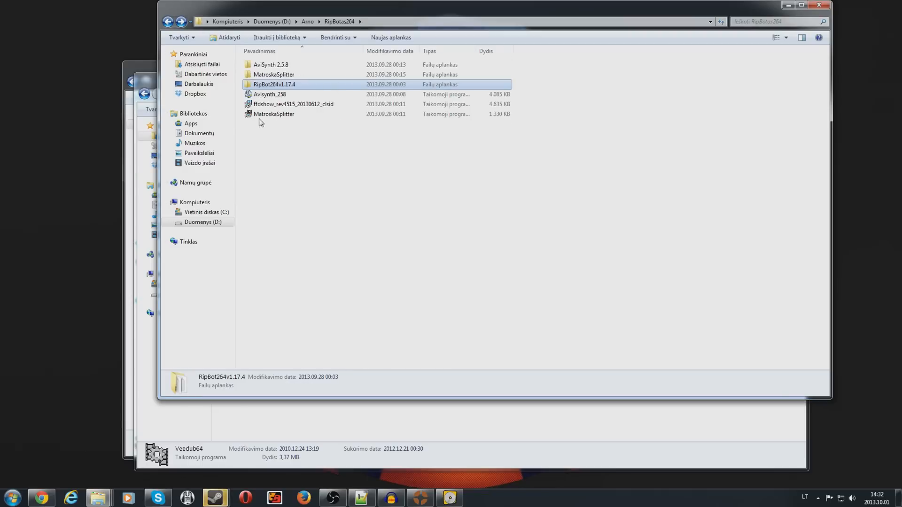
left_click(789, 5)
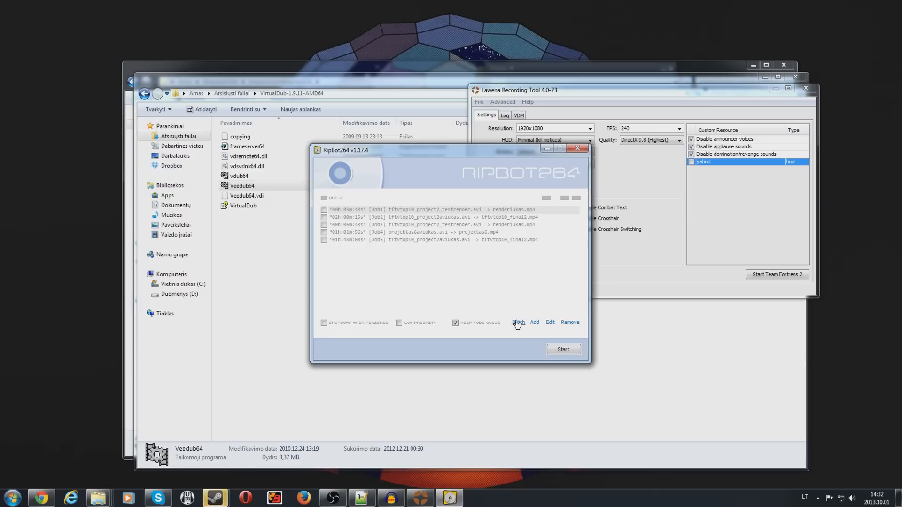
Add a new RipBot264 job using the foryoutubetest_finished video from the TFTV Top 10 folder
left_click(535, 322)
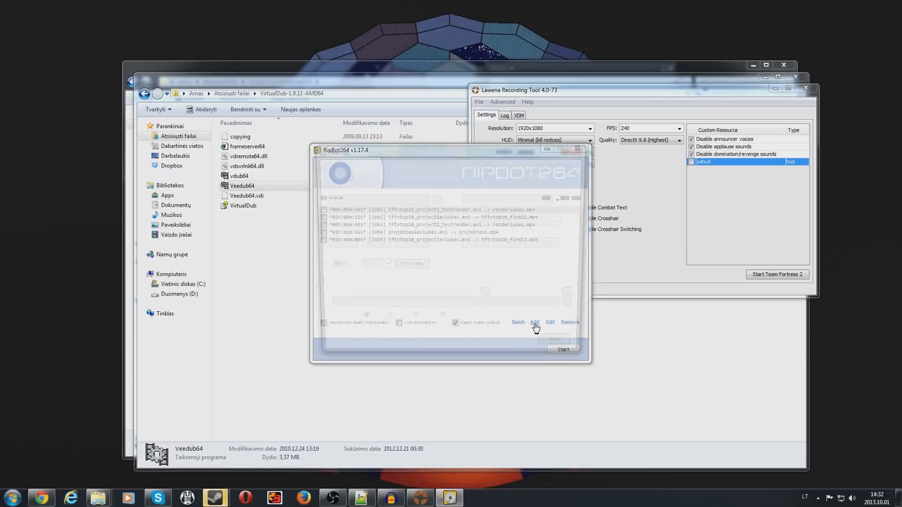
key("BackSpace")
key("BackSpace")
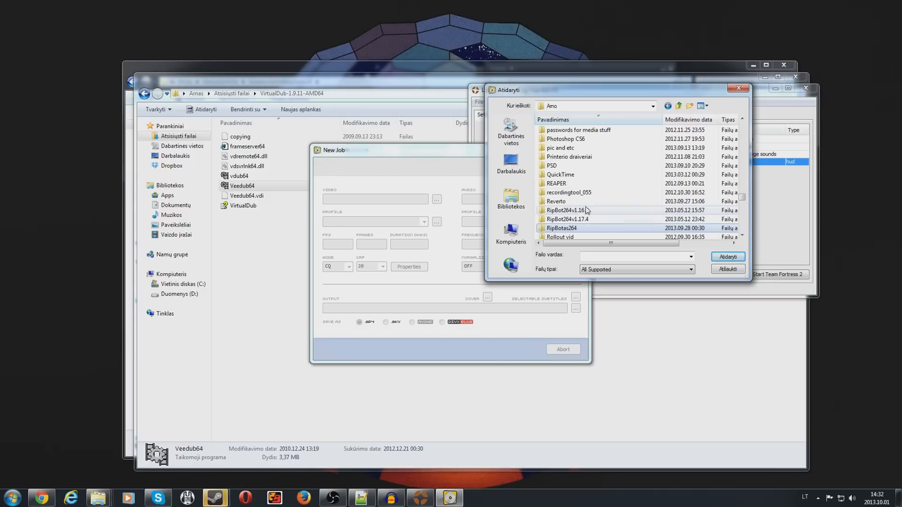
key("t")
double_click(596, 183)
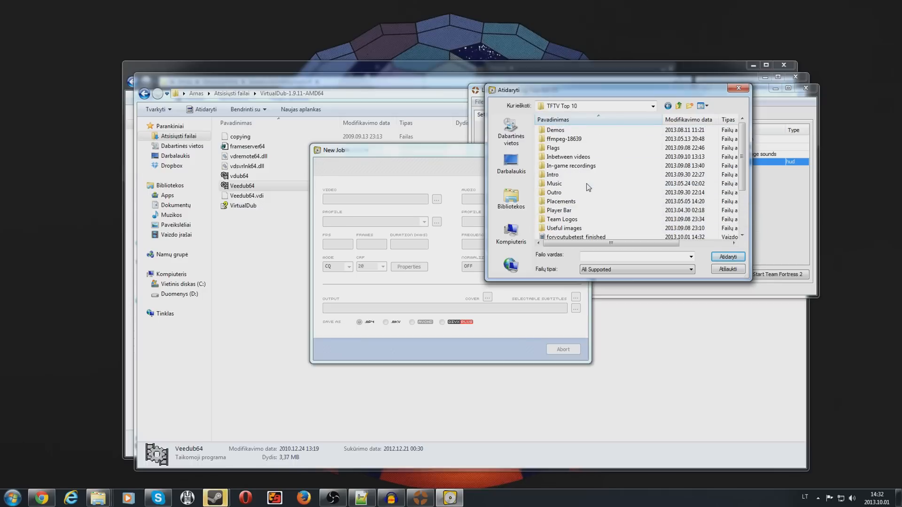
scroll(661, 214, "down", 3)
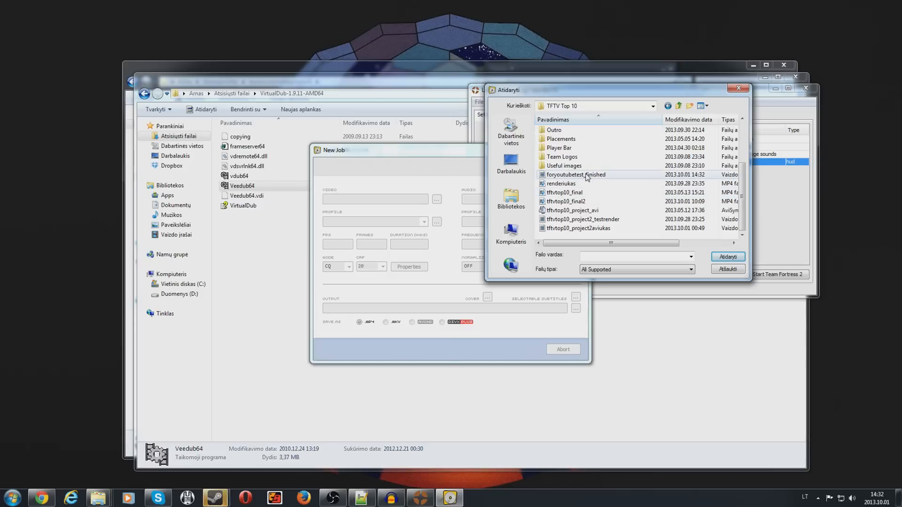
left_click(587, 176)
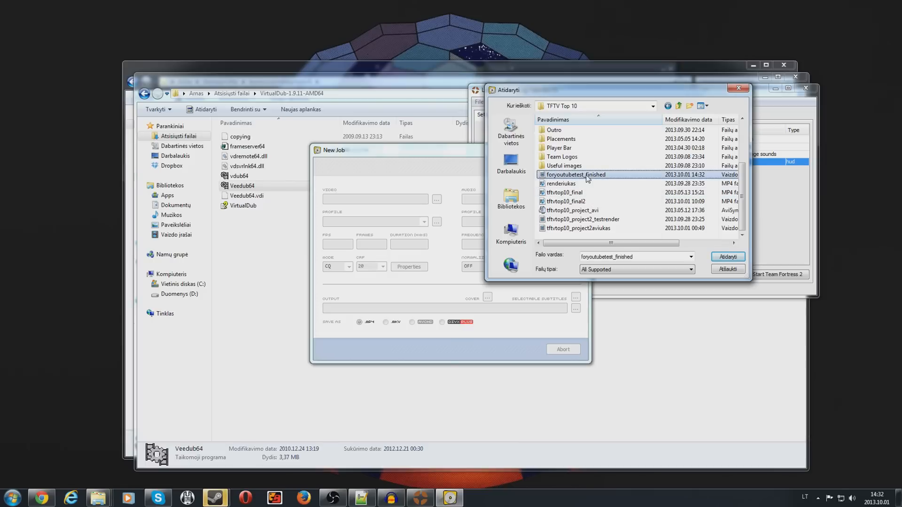
double_click(588, 175)
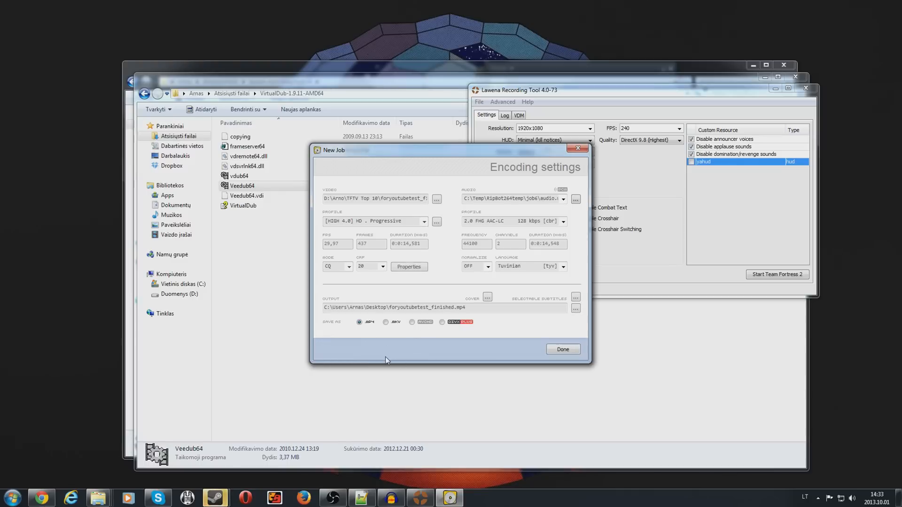
Set the new job's video profile to [HIGH 5.1] SLOWER . ANIMATION
left_click(424, 222)
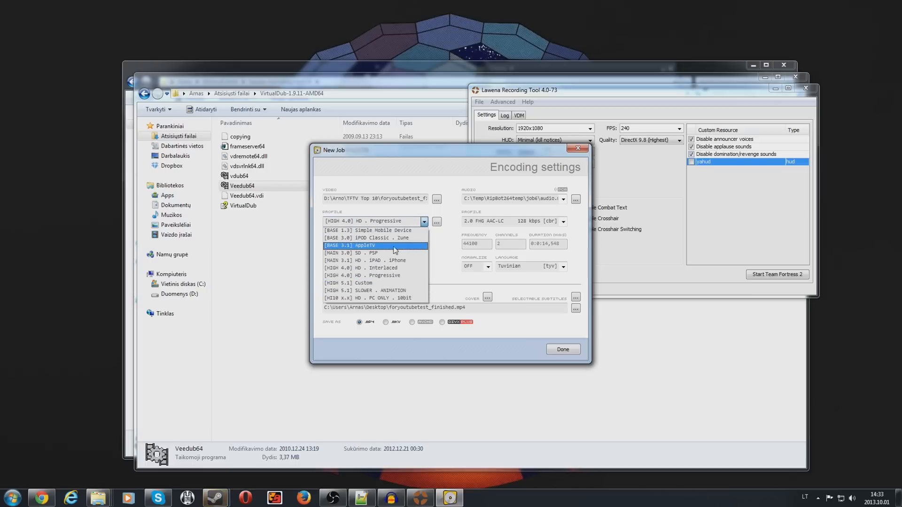
left_click(407, 289)
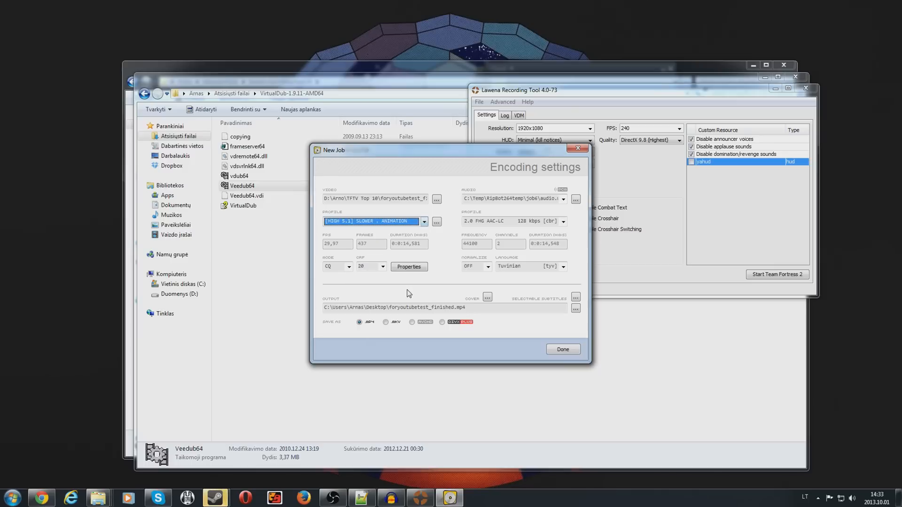
Examine the AVC profile, AVC level, x264 preset and x264 tune options in the profile's encoder settings, then close them without changes
left_click(437, 222)
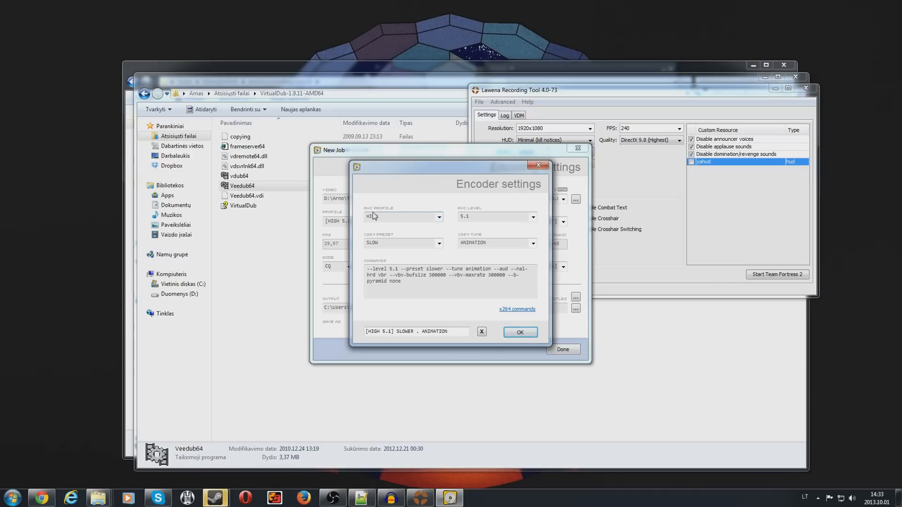
left_click(439, 218)
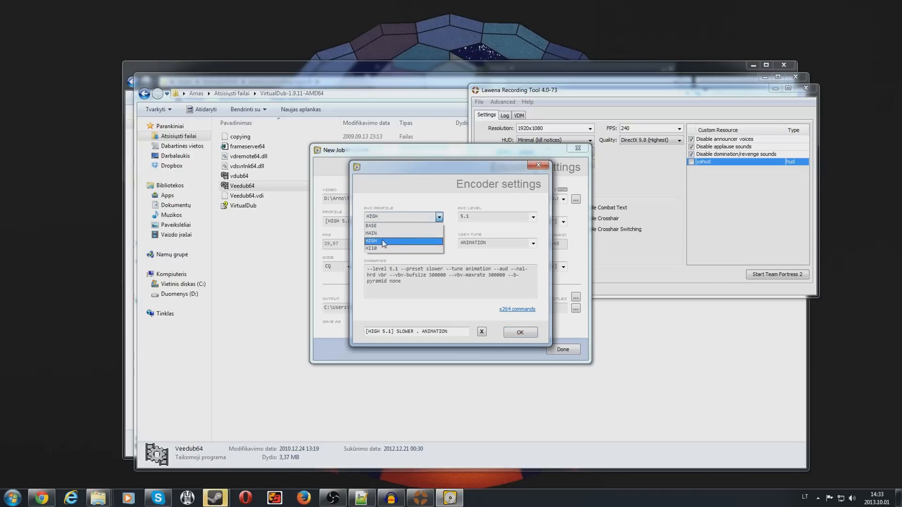
left_click(420, 210)
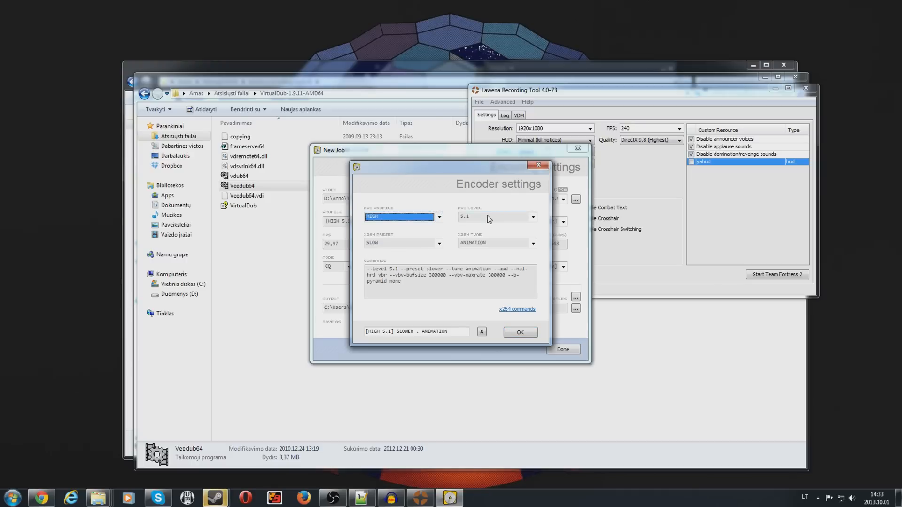
left_click(533, 217)
left_click(467, 200)
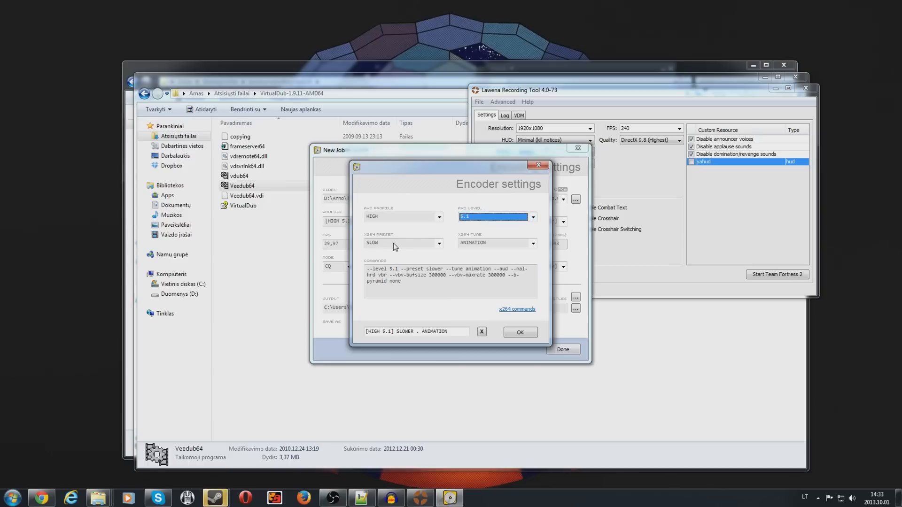
left_click(436, 243)
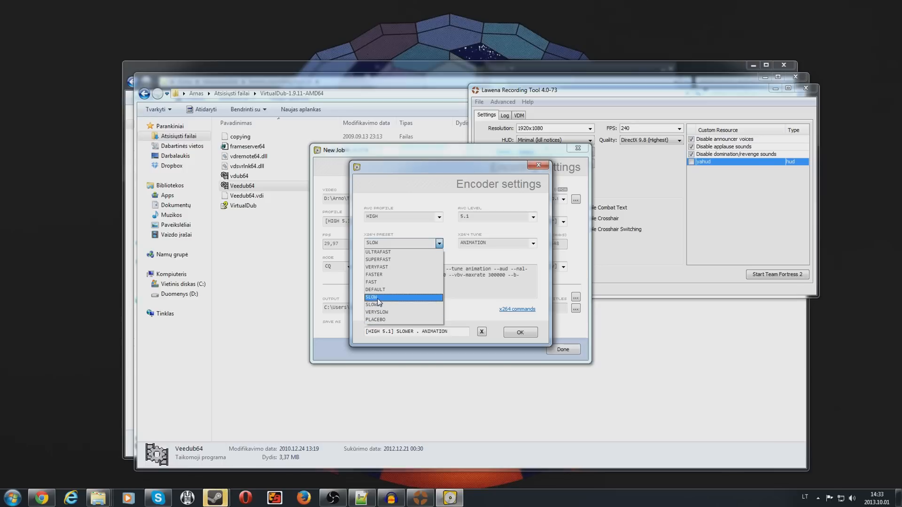
left_click(434, 170)
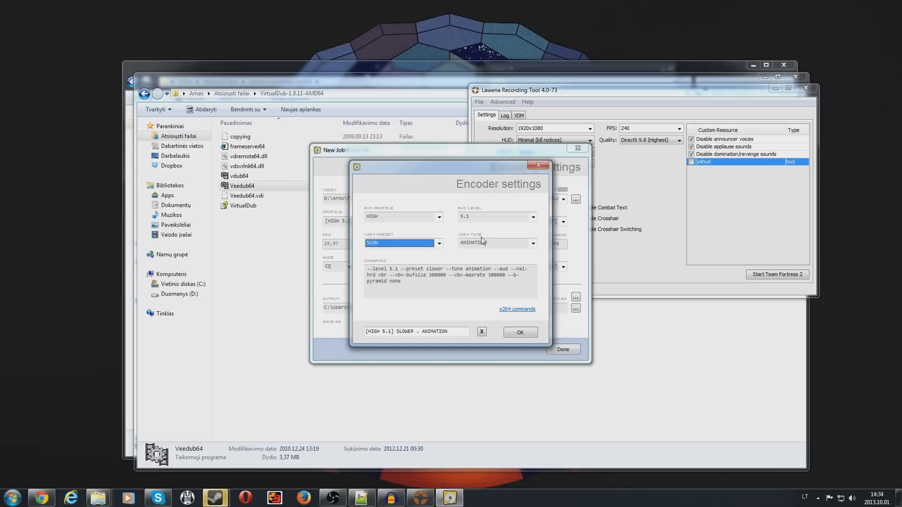
left_click(534, 244)
left_click(534, 245)
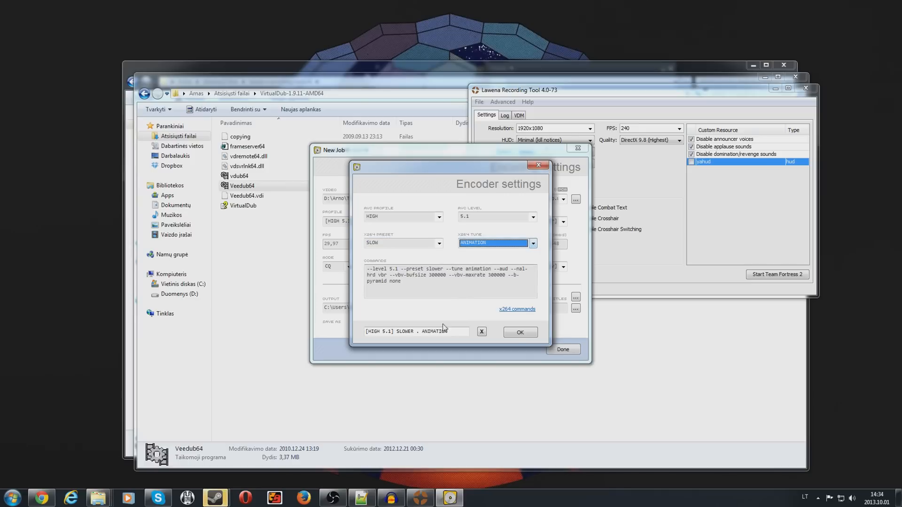
left_click(538, 167)
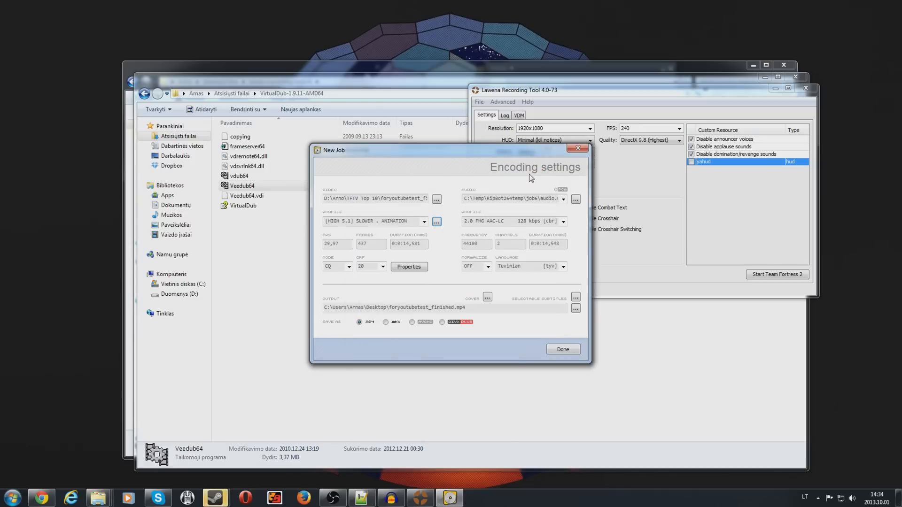
Switch the video profile to [HIGH 4.0] HD . Progressive and back to [HIGH 5.1] SLOWER . ANIMATION
left_click(425, 222)
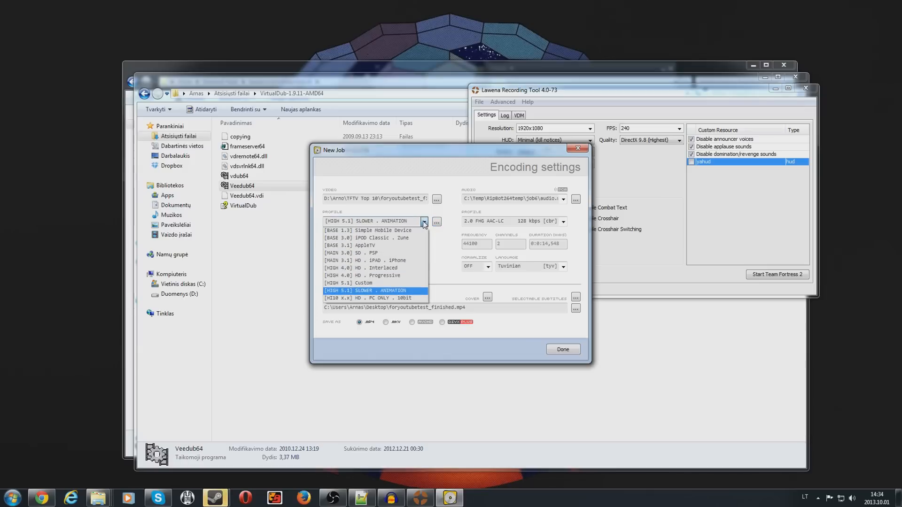
left_click(405, 275)
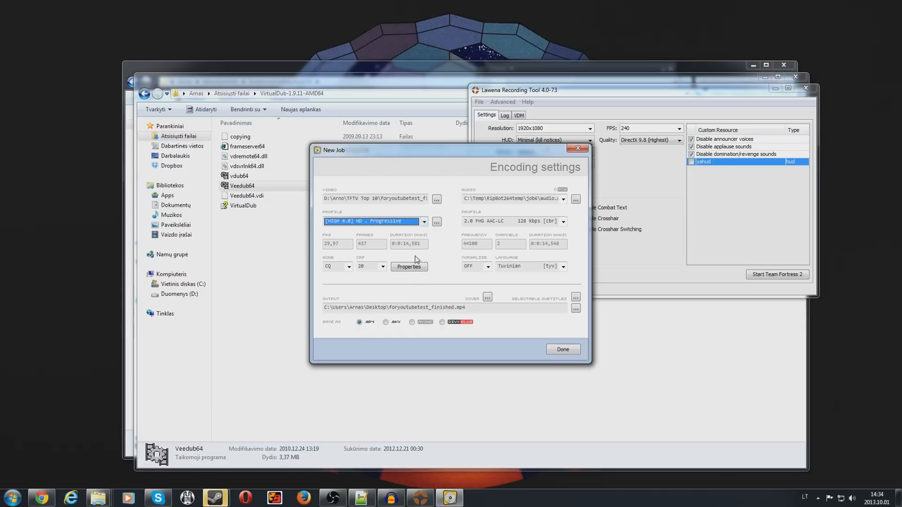
left_click(425, 221)
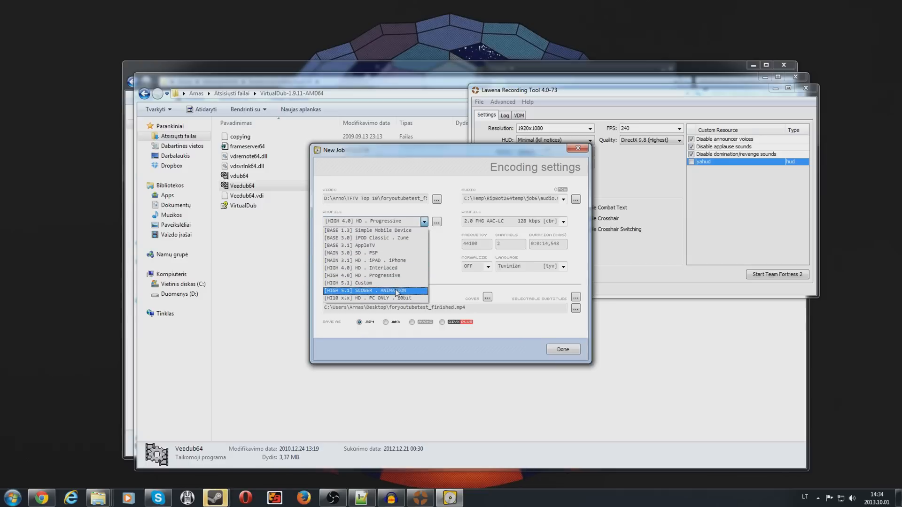
left_click(348, 290)
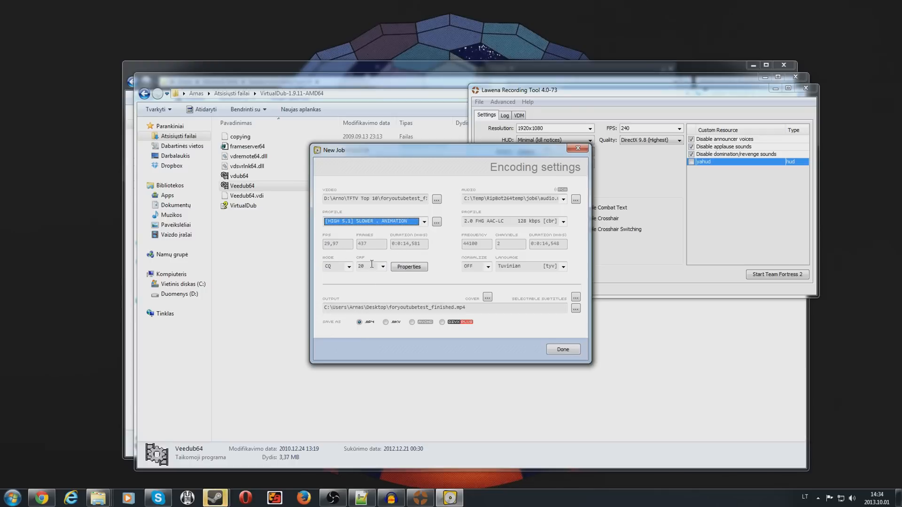
Set the video encoding mode to 2-Pass with a bitrate of 30000 kbps
left_click(348, 266)
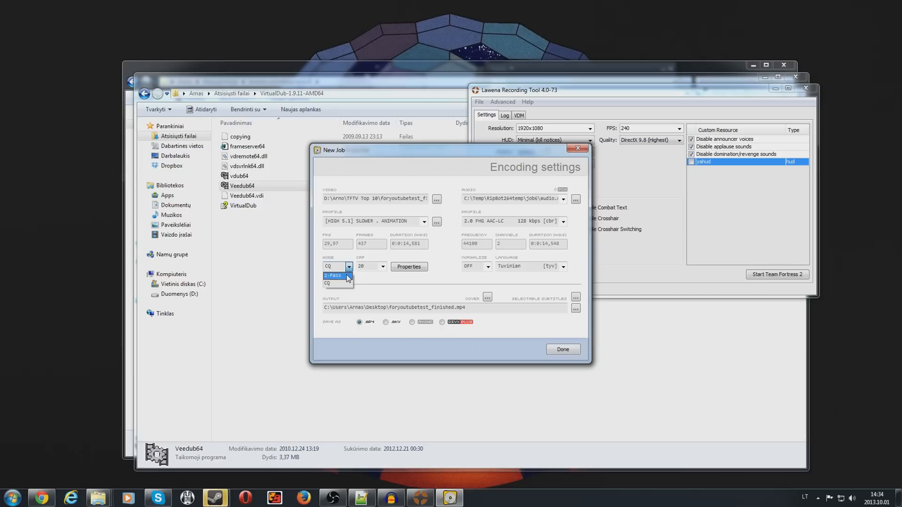
left_click(348, 276)
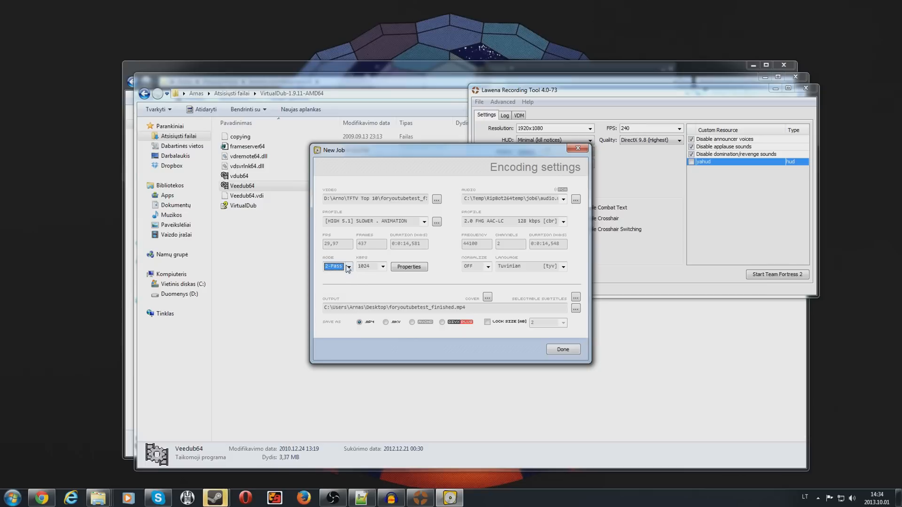
double_click(374, 265)
type("30000")
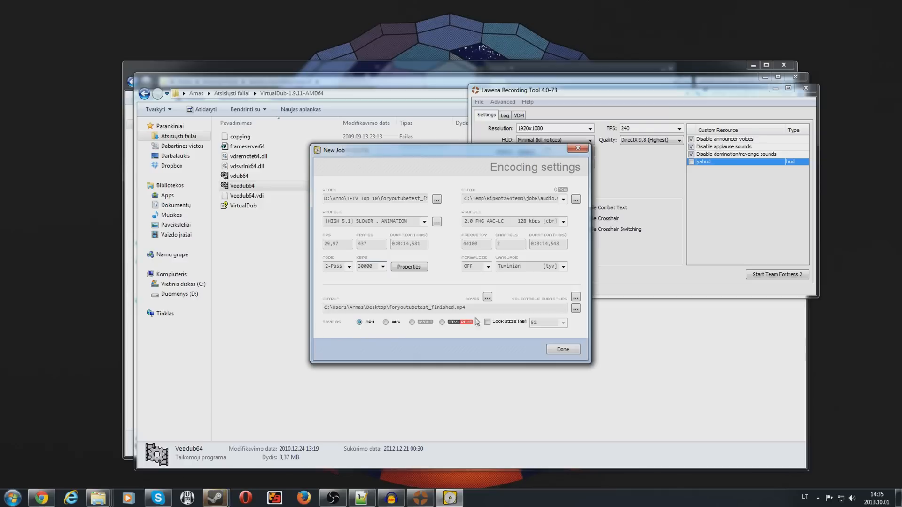
Browse to the TFTV Top 10 folder on drive D as the job's output location
left_click(575, 309)
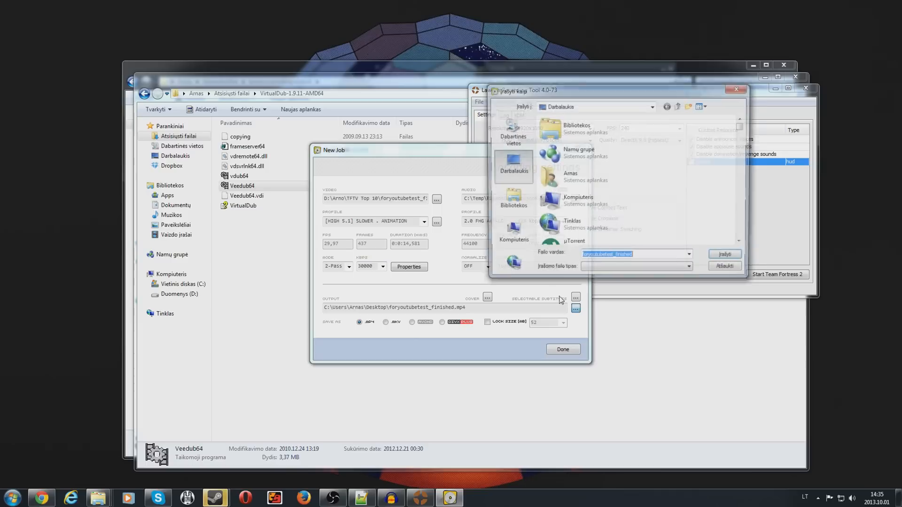
left_click(512, 235)
double_click(614, 165)
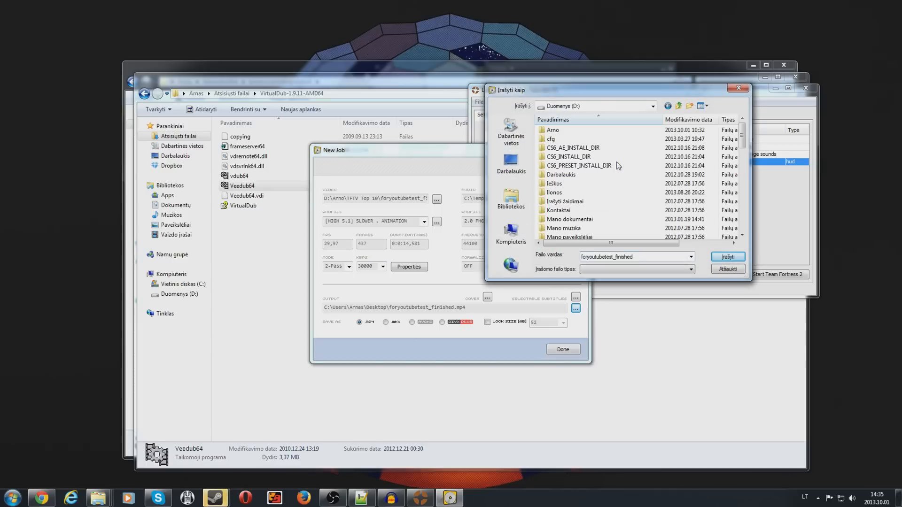
double_click(575, 132)
key("t")
double_click(583, 184)
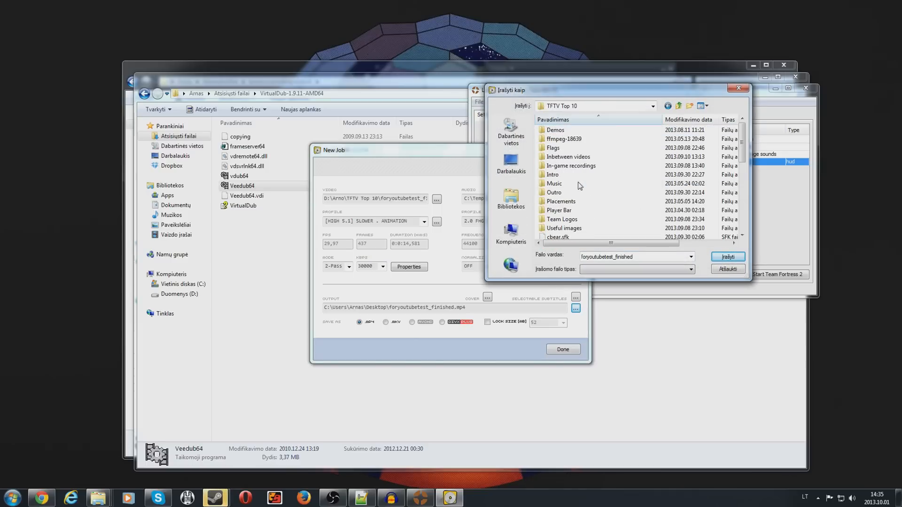
left_click_drag(740, 142, 740, 166)
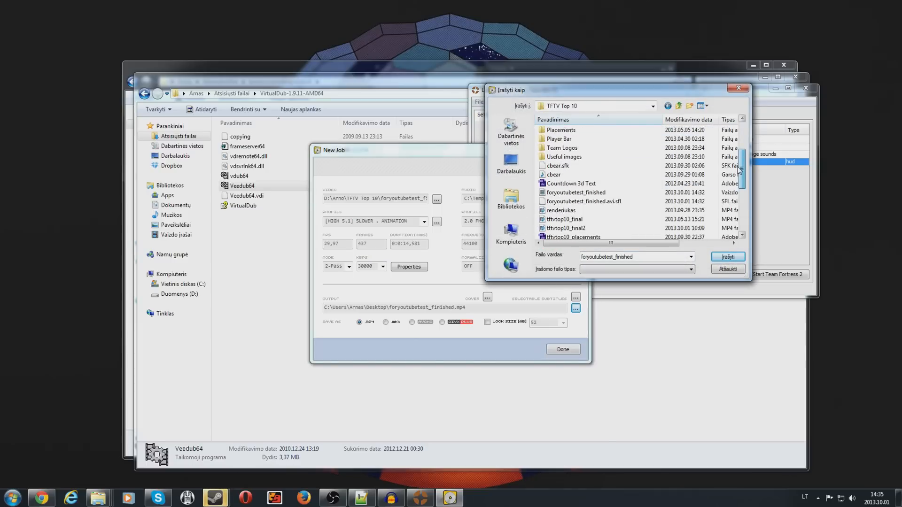
Name the output file foryoutubetest_readytogetuploaded and save the output path
double_click(645, 257)
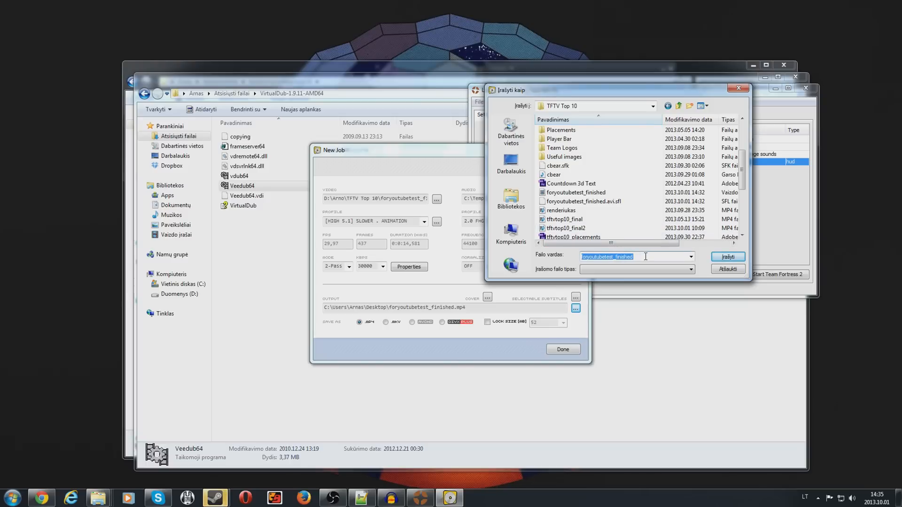
type("fory")
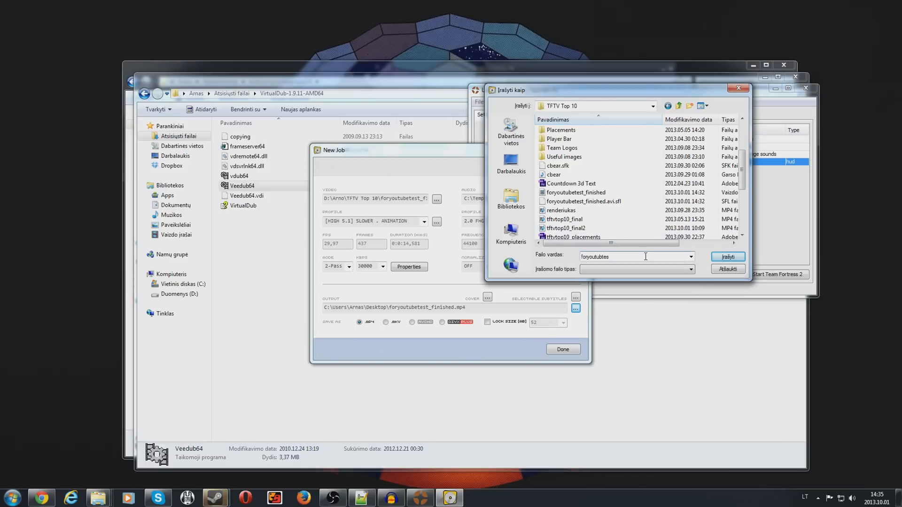
type("outubetes")
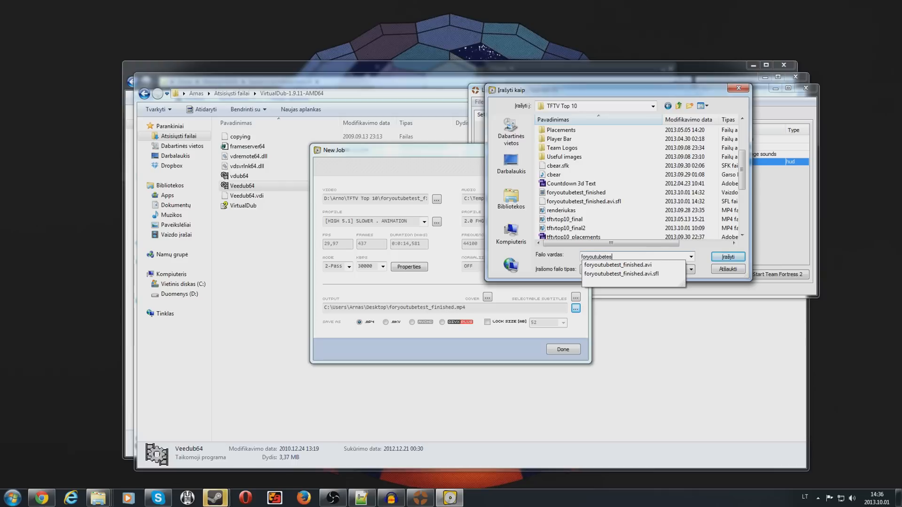
type("t_ready")
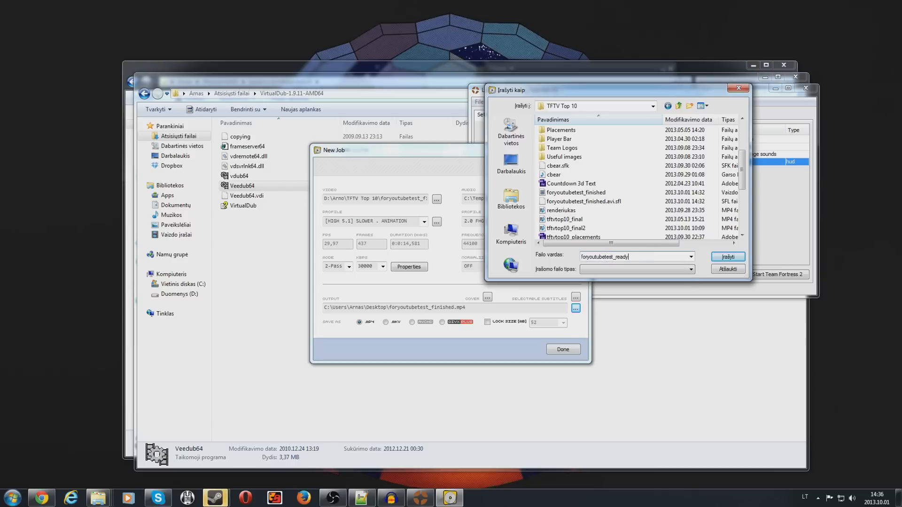
type("togetuploaded")
left_click(723, 258)
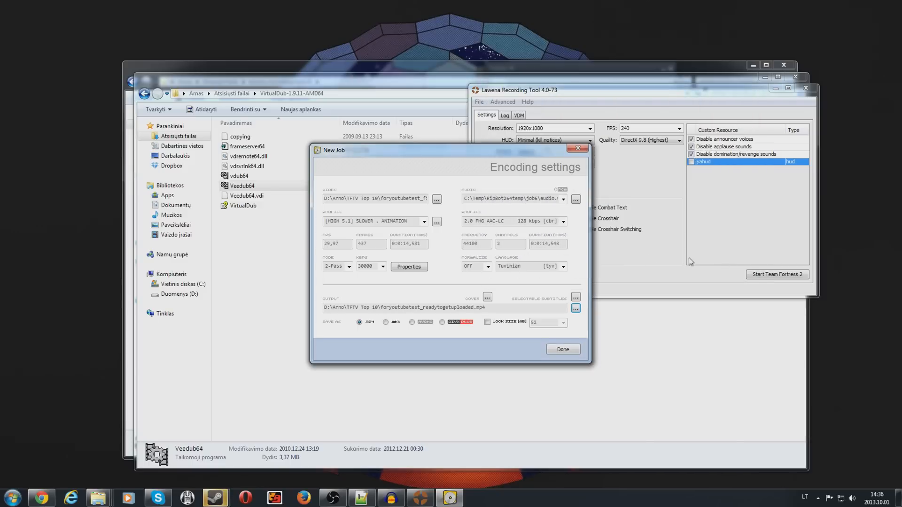
Add the configured foryoutubetest_finished job to the queue and start encoding it
left_click(561, 349)
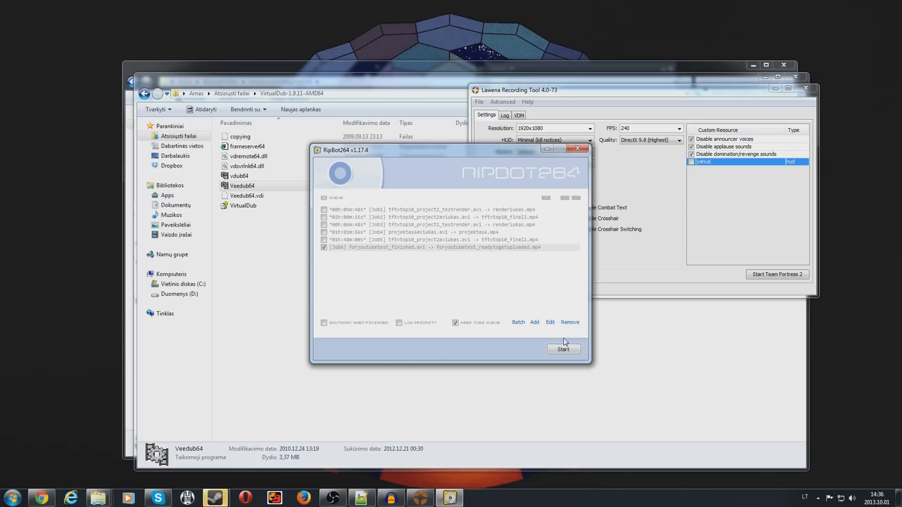
left_click(565, 350)
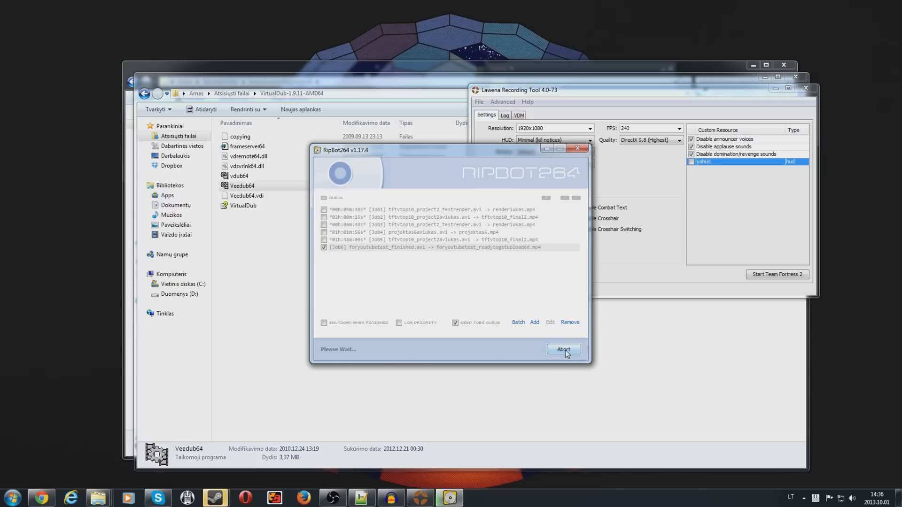